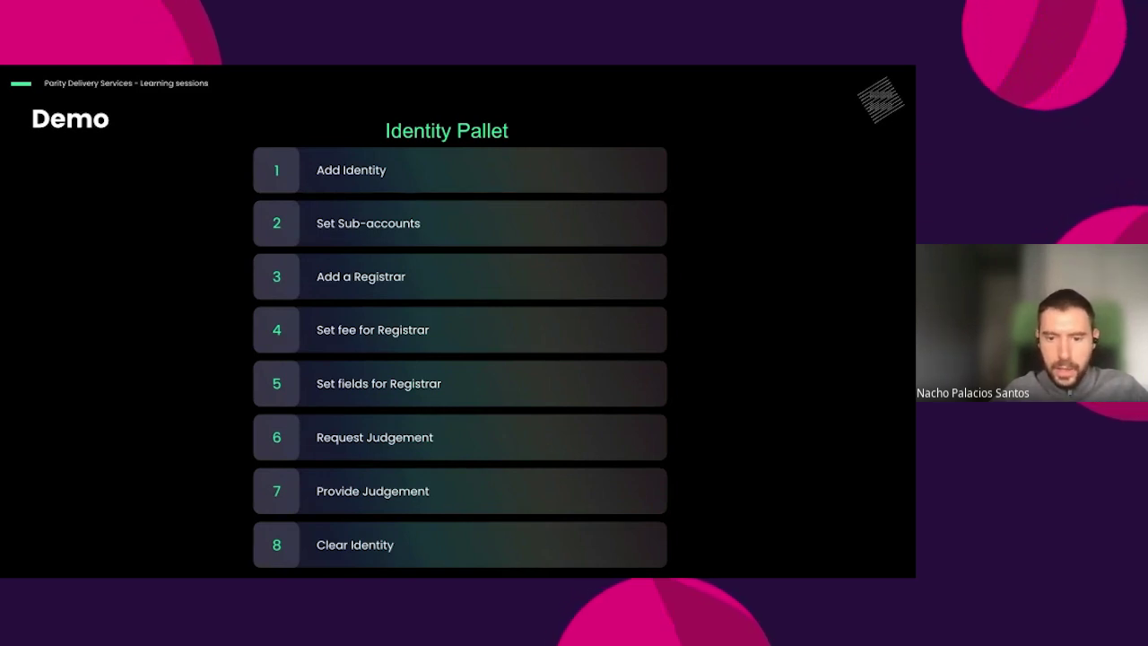
Switch to the Polkadot/Substrate Portal, decode the copied hex-encoded identity.setIdentity call and load it into the extrinsic submission form.
{"action": "key", "text": "ctrl+Right"}
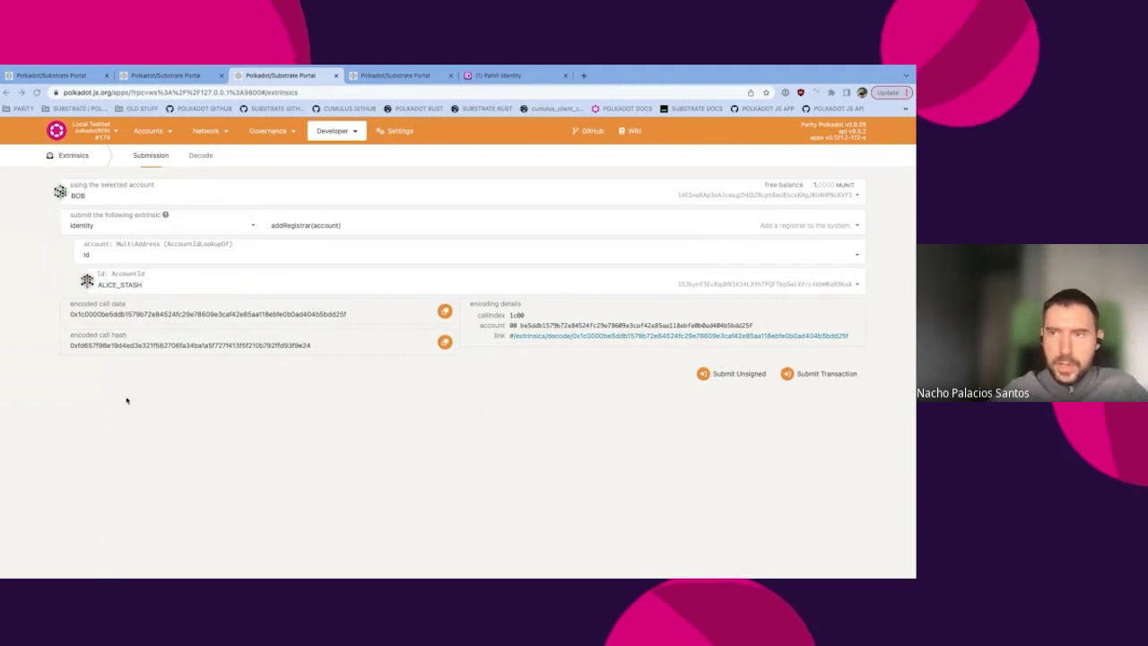
{"action": "left_click", "coordinate": [203, 156]}
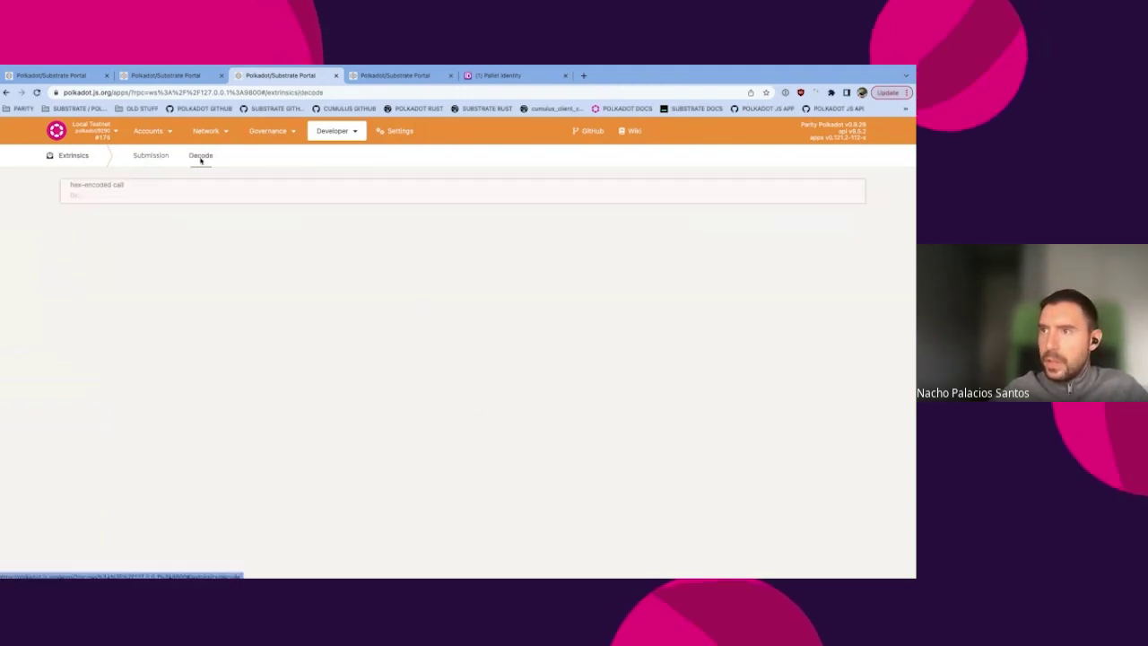
{"action": "key", "text": "ctrl+v"}
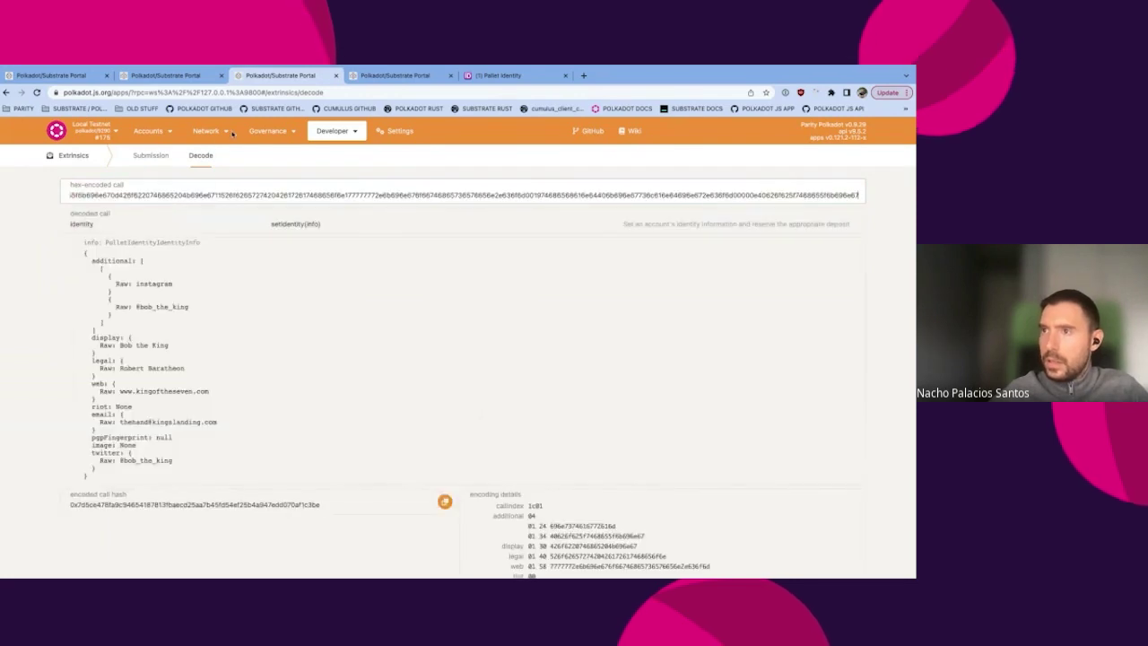
{"action": "left_click", "coordinate": [149, 156]}
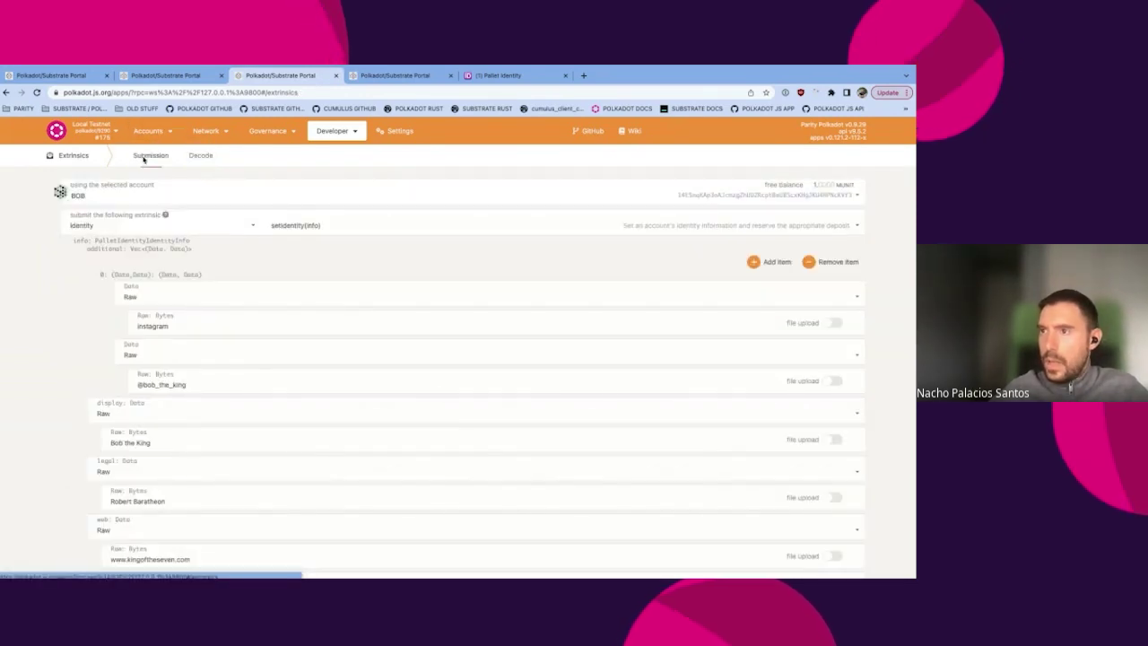
Examine the identity.setIdentity fields, from the additional instagram entry through display, legal, web, email and twitter, plus the encoding details.
{"action": "scroll", "coordinate": [349, 307], "scroll_direction": "down", "scroll_amount": 2}
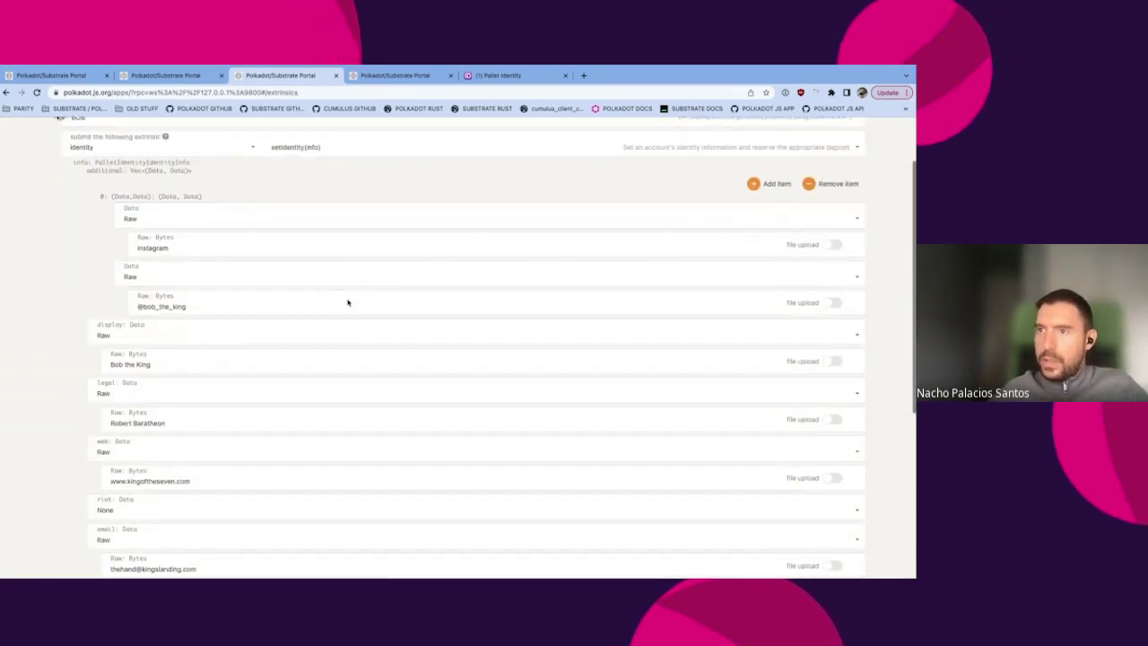
{"action": "scroll", "coordinate": [182, 463], "scroll_direction": "down", "scroll_amount": 5}
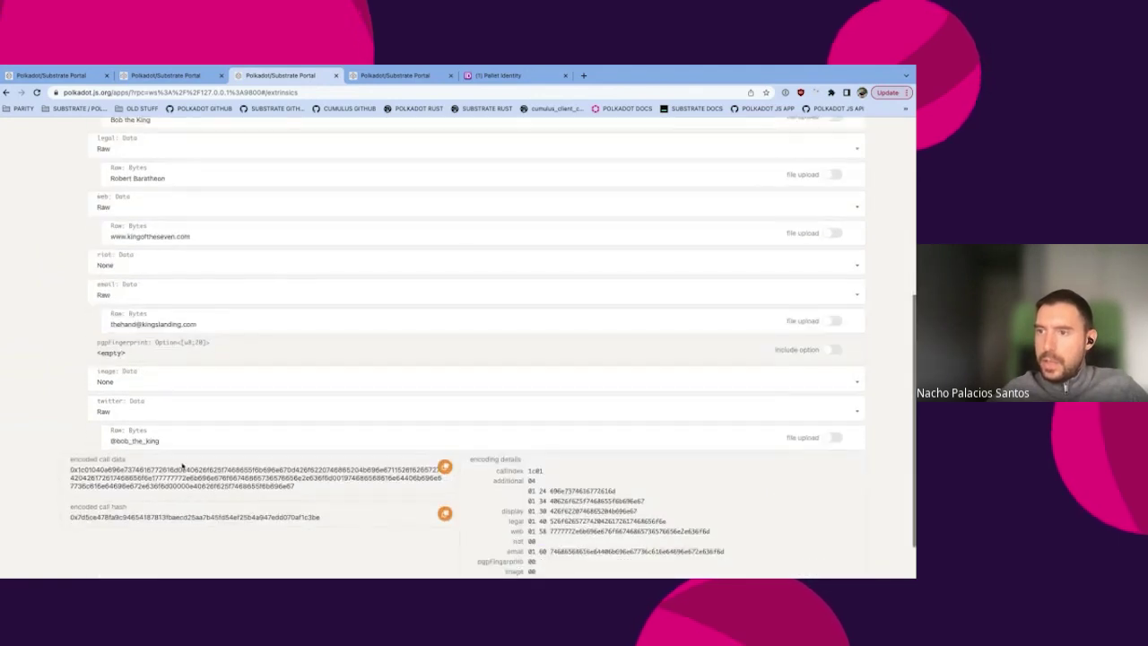
{"action": "scroll", "coordinate": [182, 465], "scroll_direction": "up", "scroll_amount": 7}
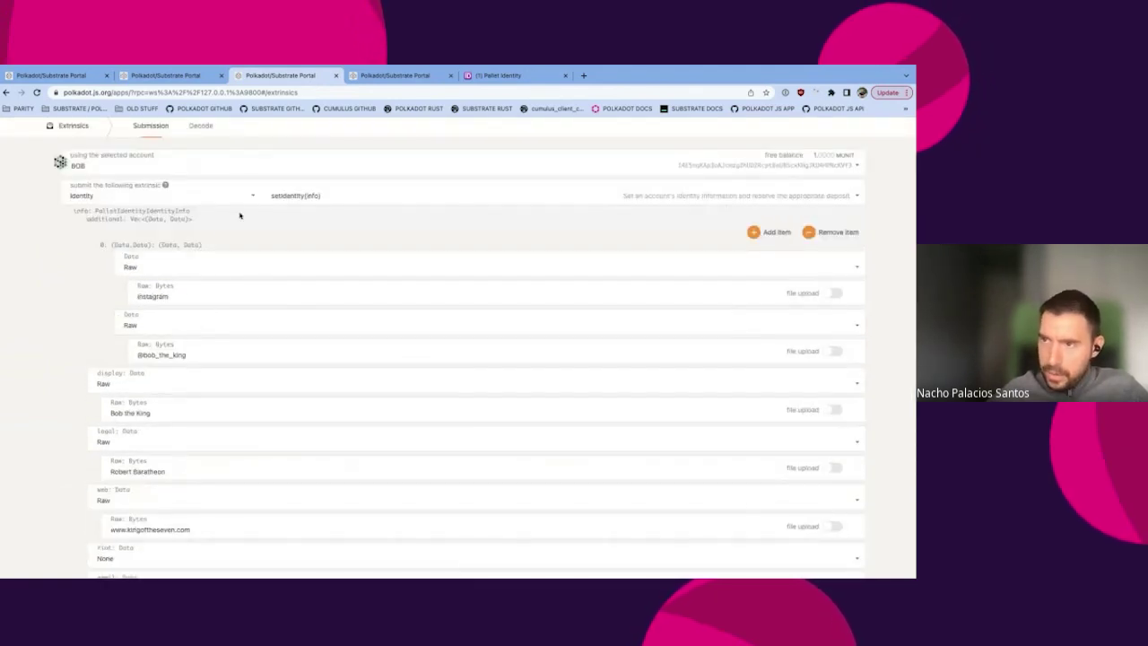
{"action": "scroll", "coordinate": [232, 354], "scroll_direction": "down", "scroll_amount": 1}
{"action": "scroll", "coordinate": [232, 355], "scroll_direction": "down", "scroll_amount": 2}
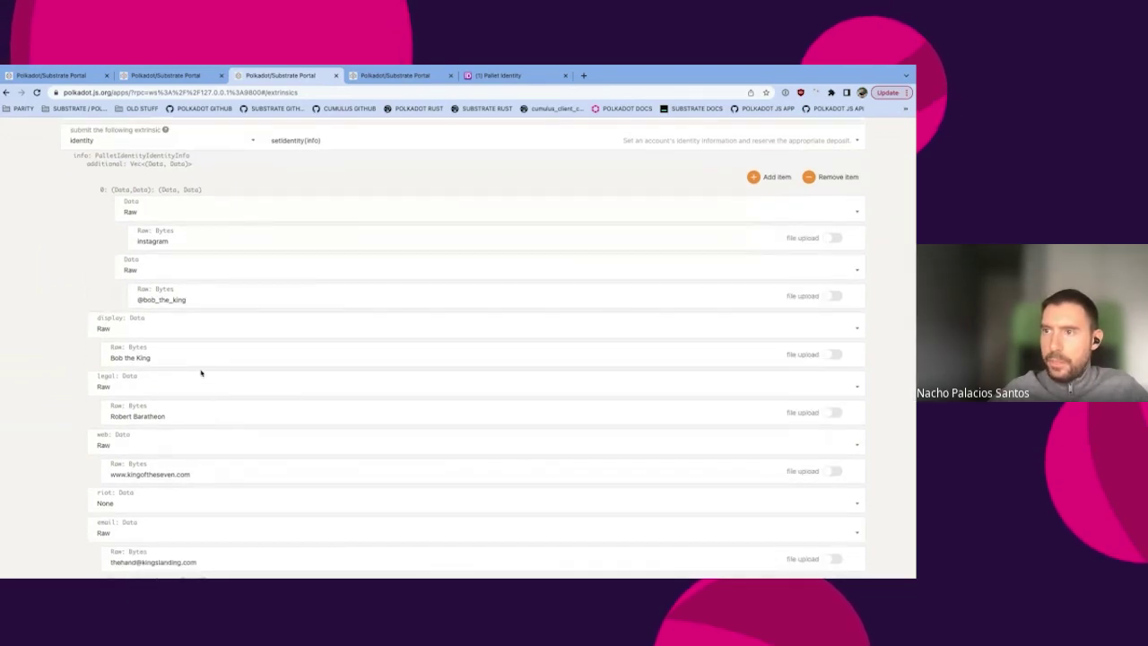
{"action": "scroll", "coordinate": [148, 305], "scroll_direction": "down", "scroll_amount": 2}
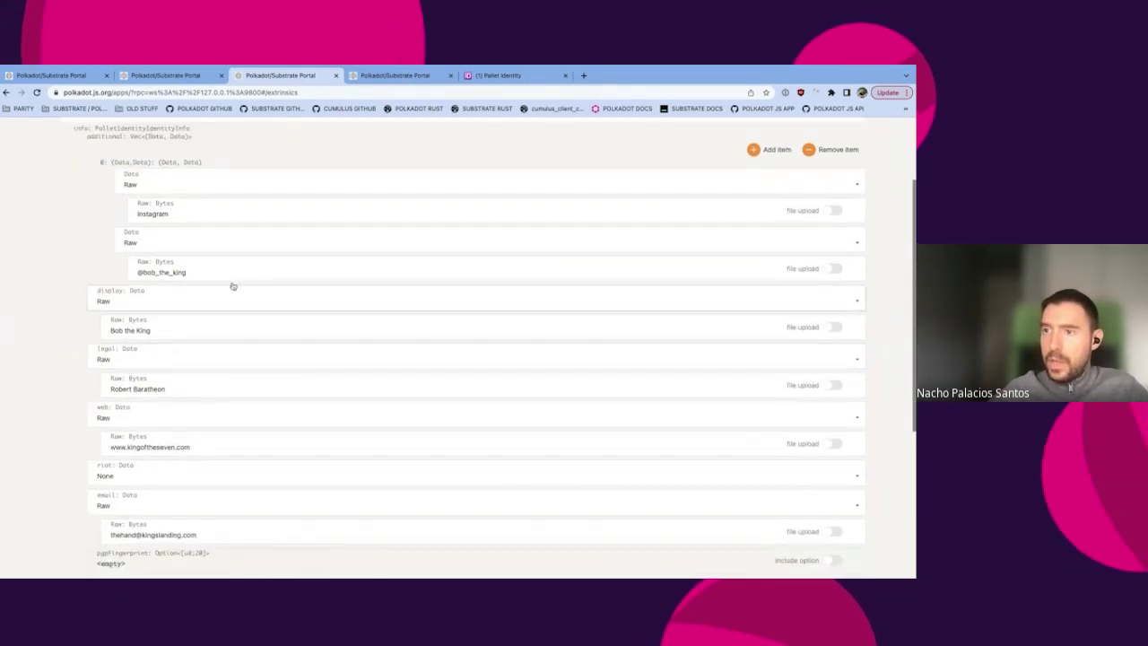
{"action": "scroll", "coordinate": [125, 327], "scroll_direction": "down", "scroll_amount": 5}
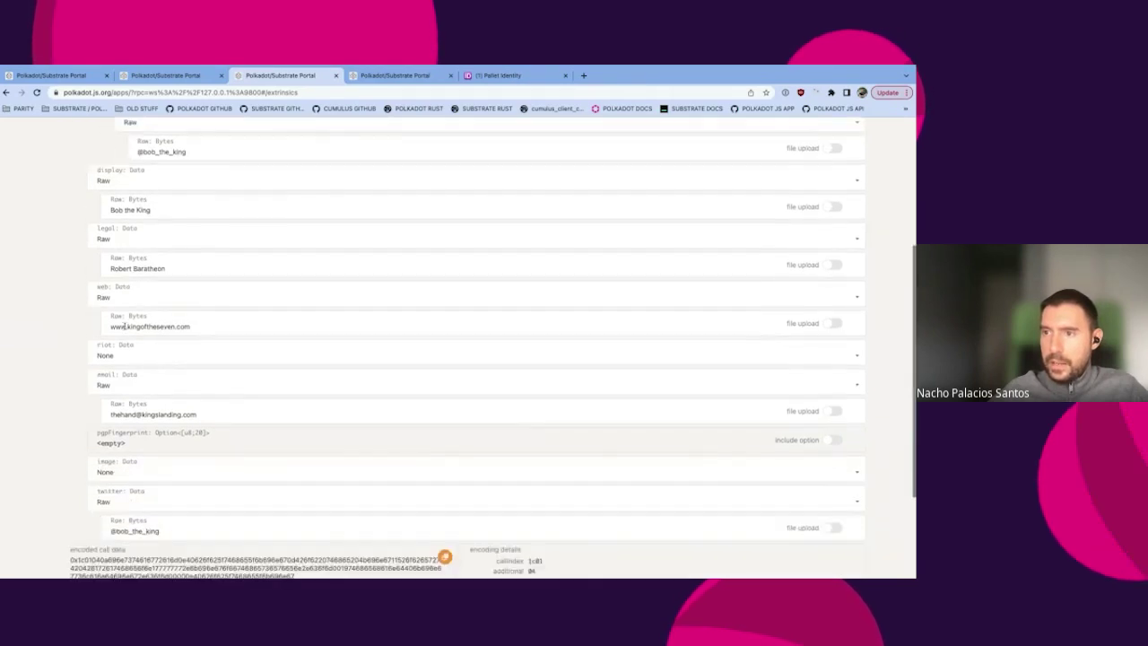
{"action": "scroll", "coordinate": [124, 327], "scroll_direction": "up", "scroll_amount": 3}
{"action": "scroll", "coordinate": [125, 327], "scroll_direction": "up", "scroll_amount": 3}
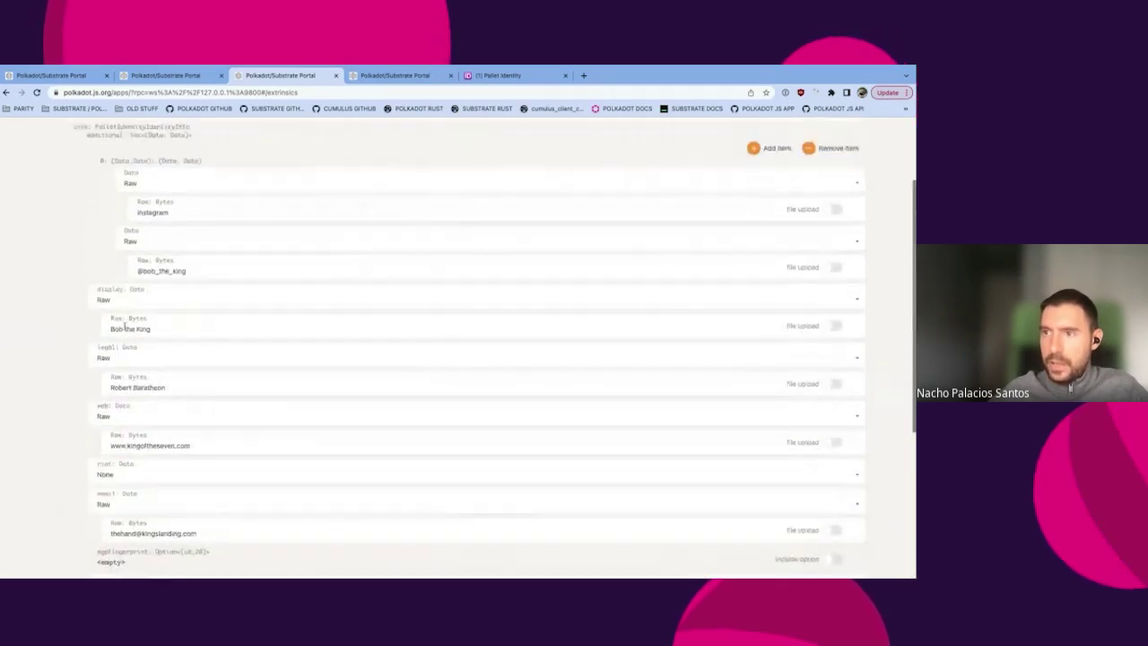
{"action": "scroll", "coordinate": [117, 351], "scroll_direction": "down", "scroll_amount": 4}
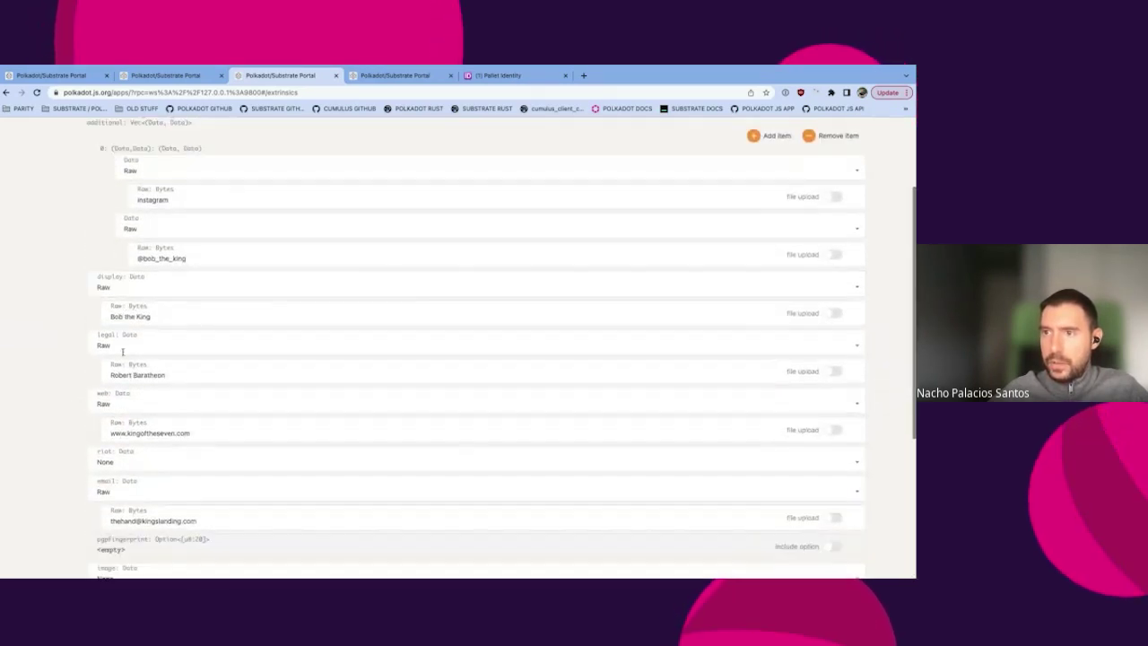
{"action": "scroll", "coordinate": [195, 446], "scroll_direction": "down", "scroll_amount": 2}
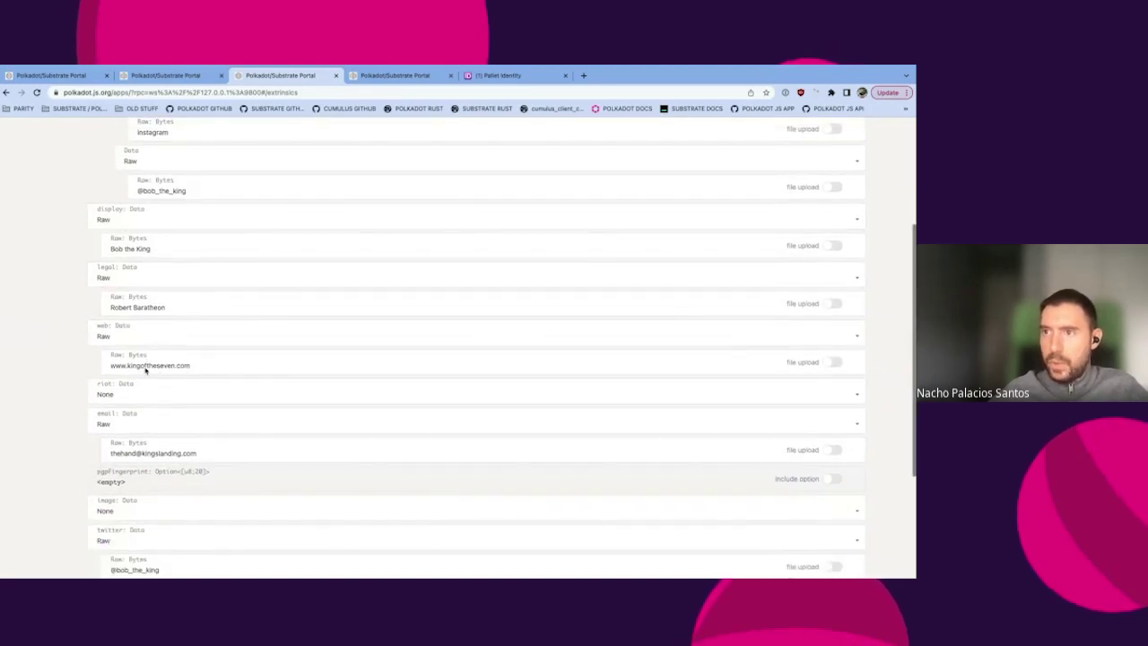
{"action": "scroll", "coordinate": [143, 370], "scroll_direction": "down", "scroll_amount": 2}
{"action": "scroll", "coordinate": [144, 358], "scroll_direction": "down", "scroll_amount": 1}
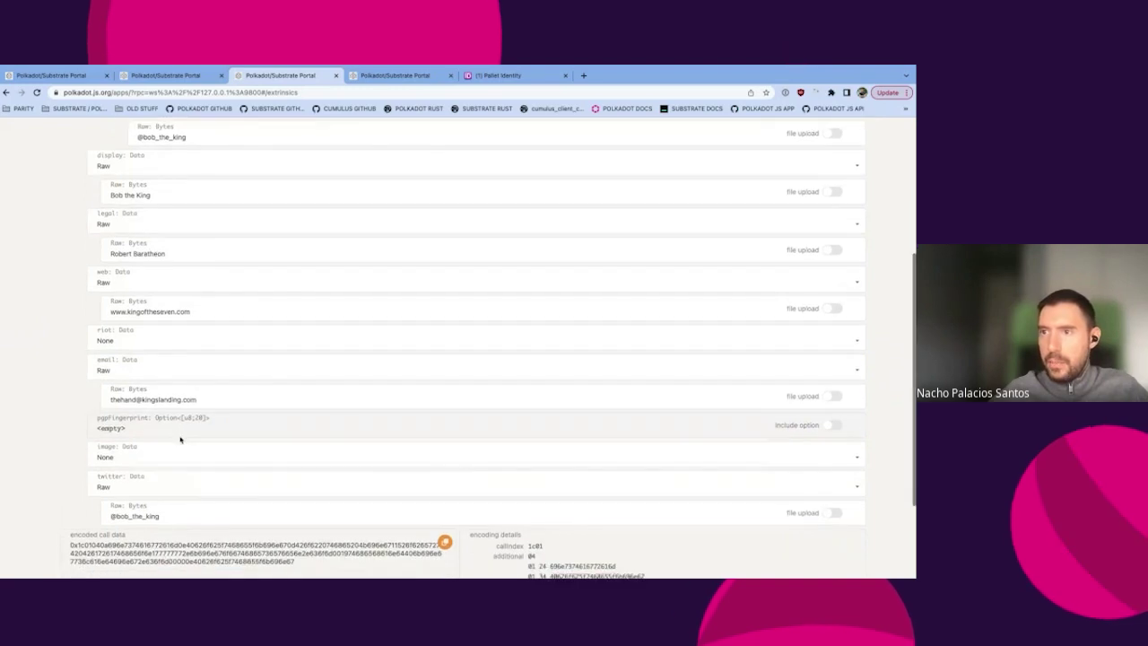
{"action": "scroll", "coordinate": [180, 439], "scroll_direction": "down", "scroll_amount": 5}
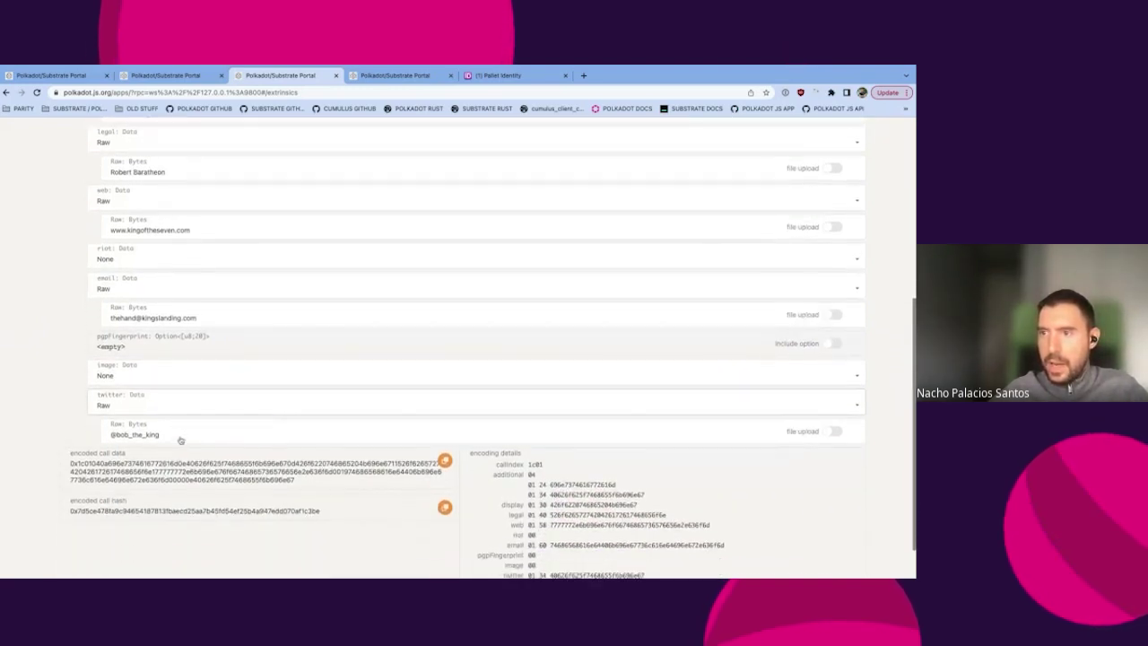
{"action": "scroll", "coordinate": [179, 436], "scroll_direction": "down", "scroll_amount": 1}
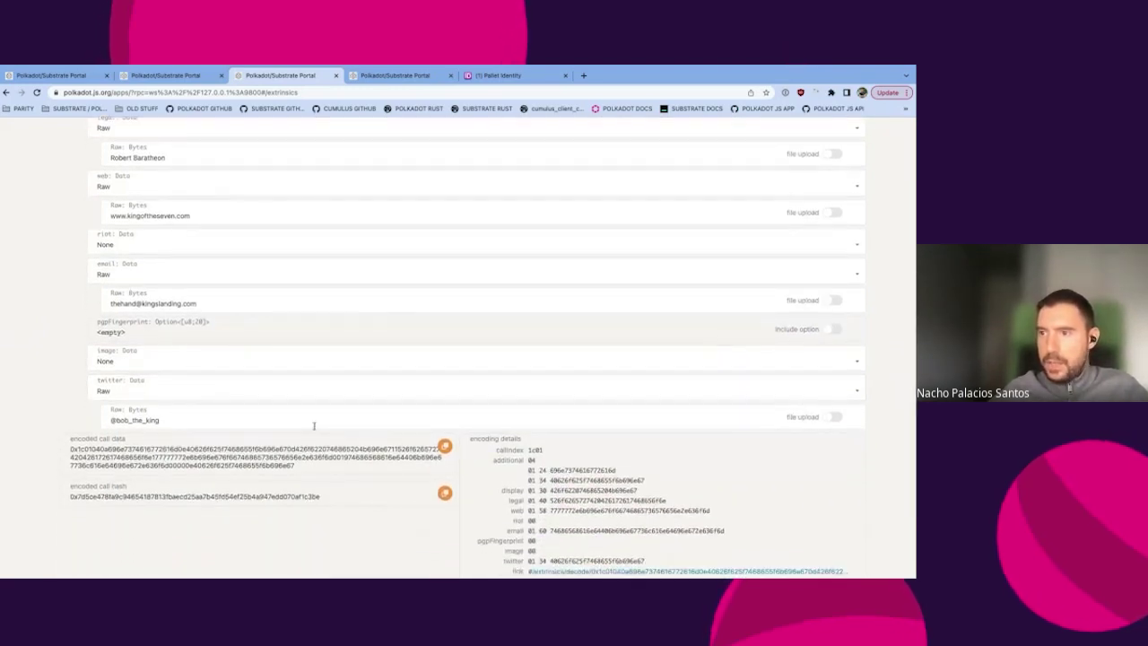
{"action": "scroll", "coordinate": [314, 426], "scroll_direction": "down", "scroll_amount": 1}
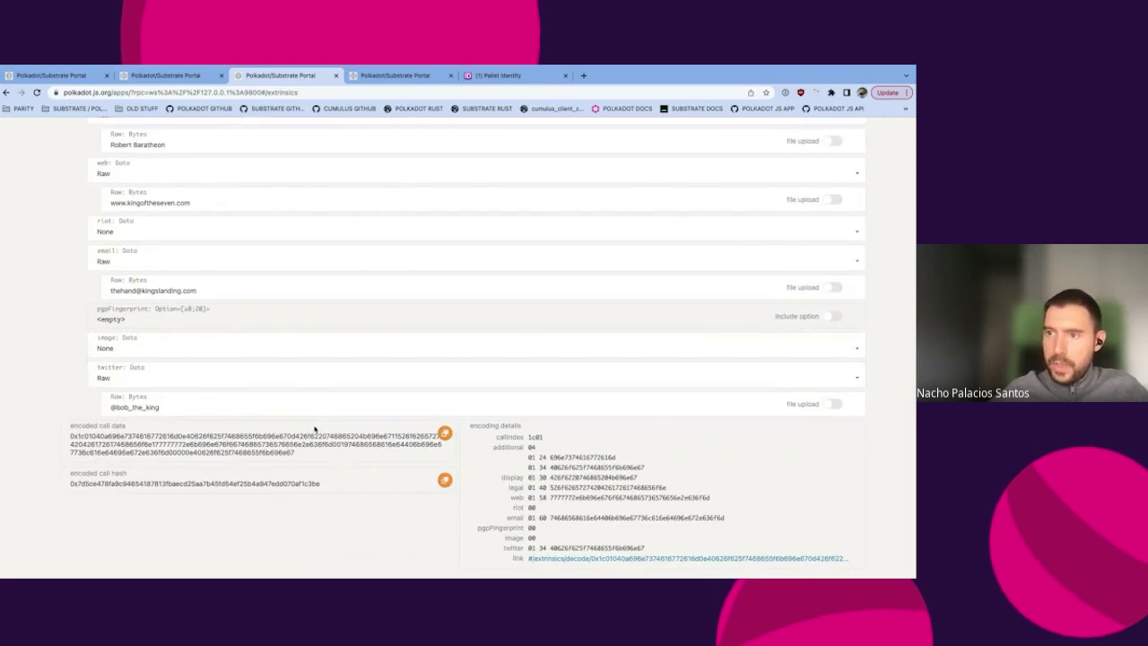
Submit the identity.setIdentity(info) extrinsic as a signed transaction from the selected account.
{"action": "scroll", "coordinate": [291, 273], "scroll_direction": "up", "scroll_amount": 10}
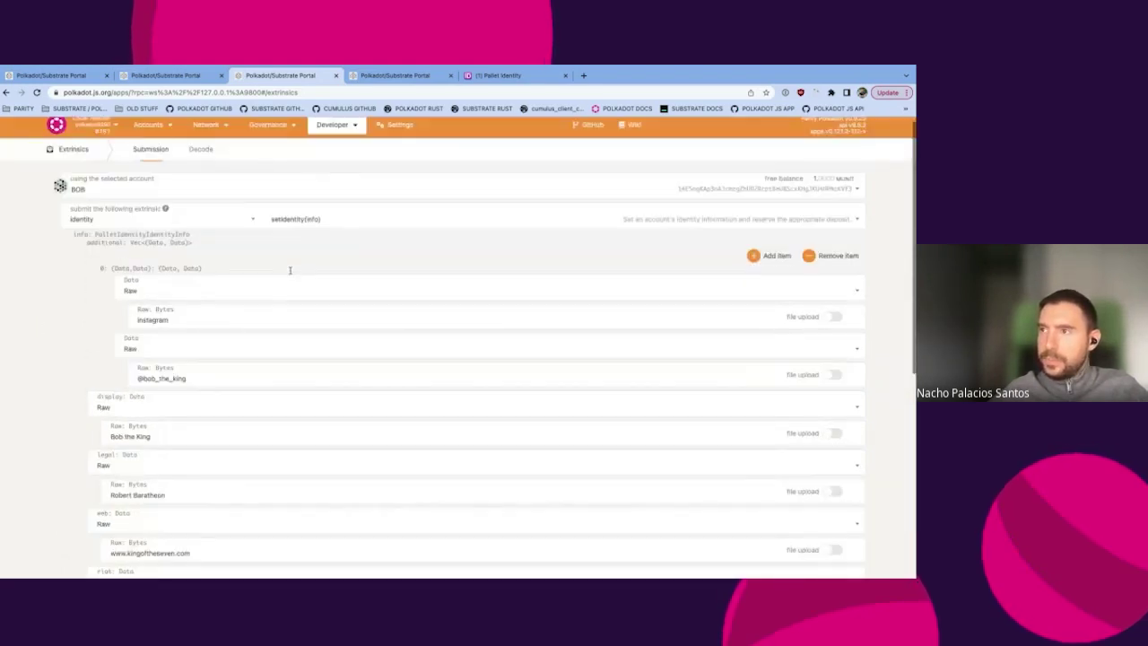
{"action": "scroll", "coordinate": [307, 268], "scroll_direction": "down", "scroll_amount": 3}
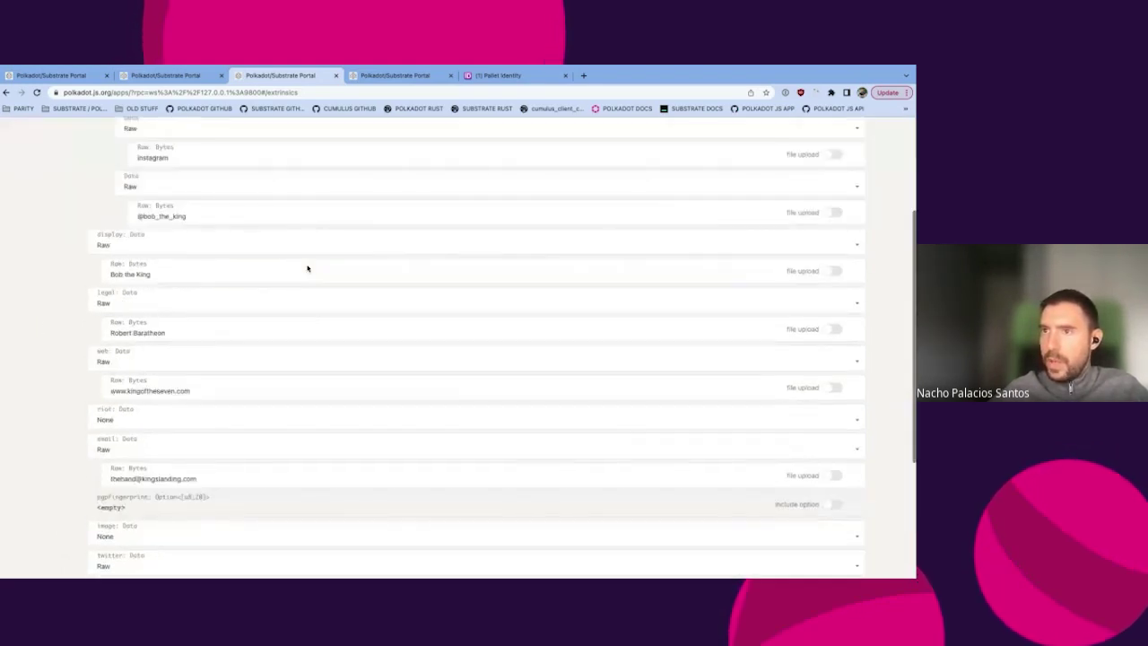
{"action": "scroll", "coordinate": [308, 266], "scroll_direction": "up", "scroll_amount": 3}
{"action": "scroll", "coordinate": [294, 333], "scroll_direction": "down", "scroll_amount": 5}
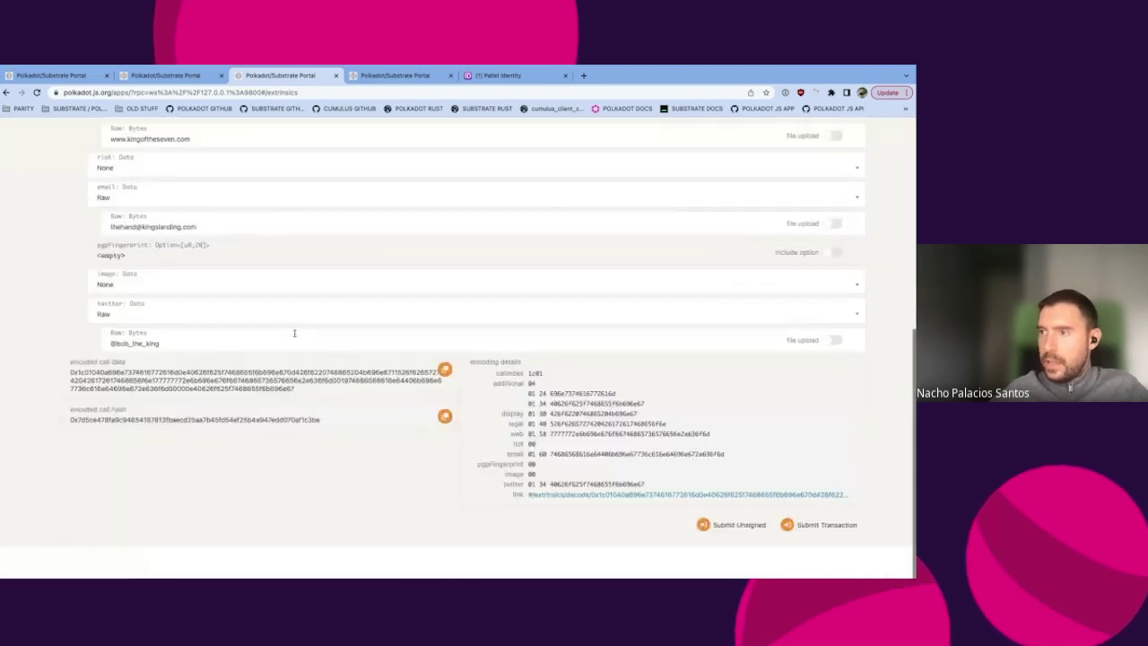
{"action": "left_click", "coordinate": [809, 560]}
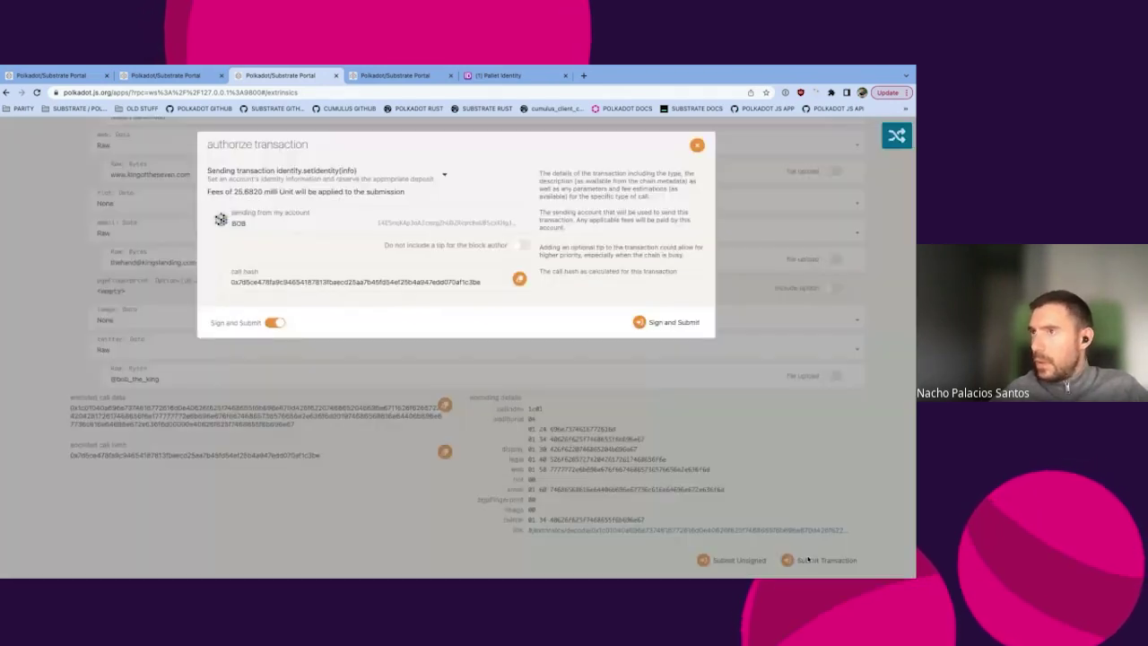
{"action": "left_click", "coordinate": [672, 325]}
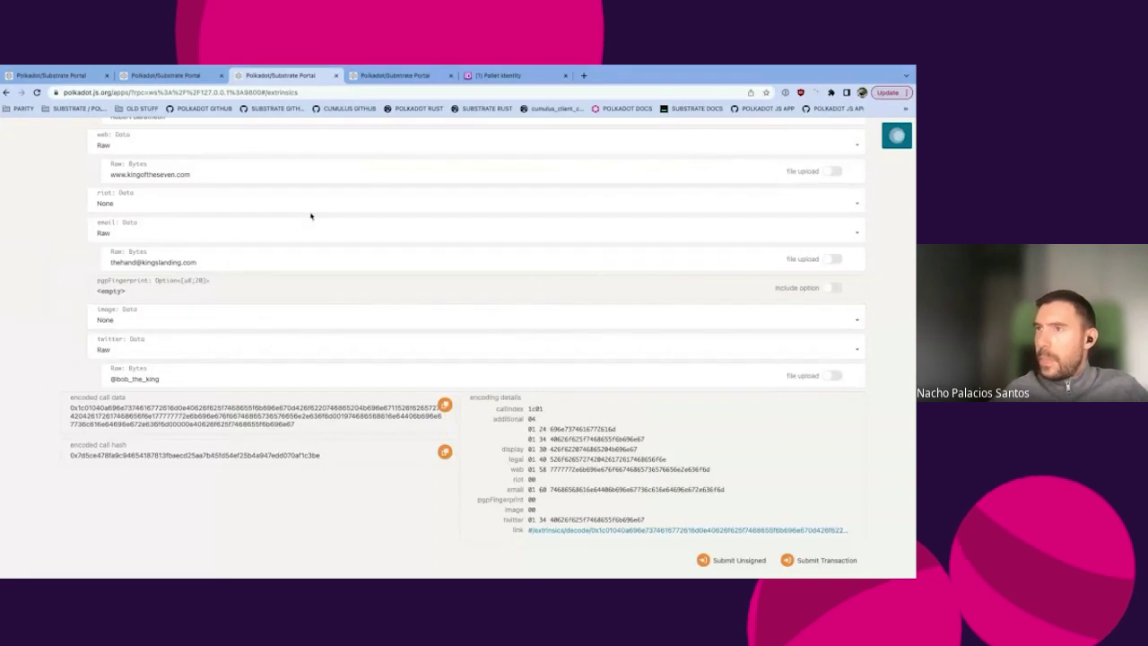
Open the block containing the new identity.IdentitySet event in the explorer and expand that event's details.
{"action": "left_click", "coordinate": [170, 80]}
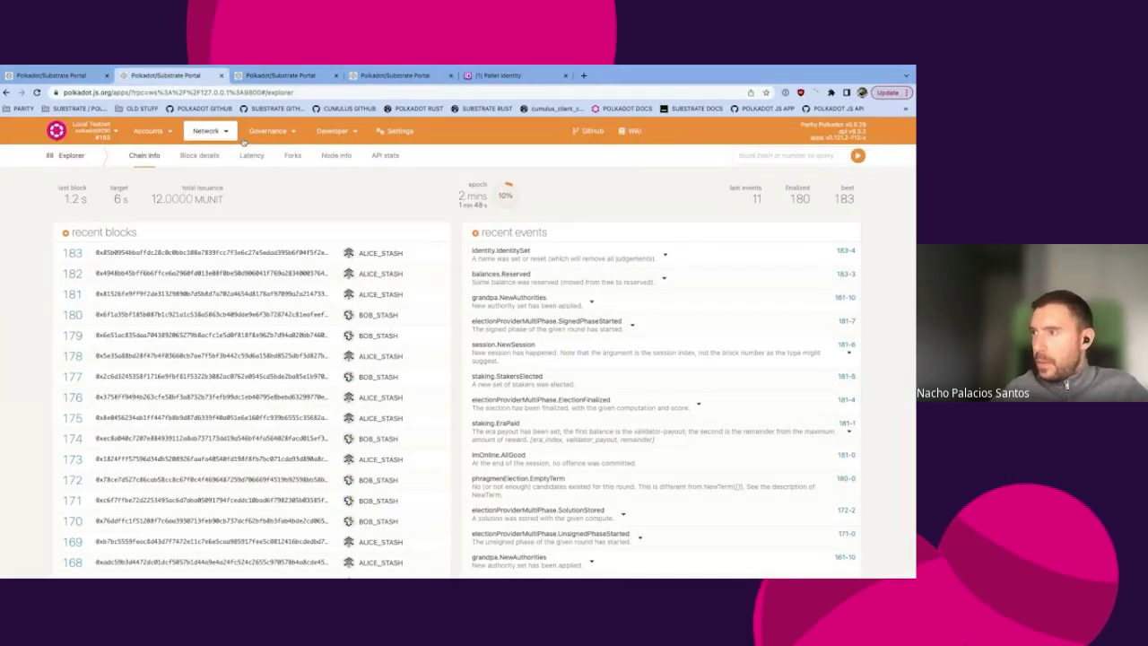
{"action": "left_click", "coordinate": [839, 250]}
{"action": "scroll", "coordinate": [439, 351], "scroll_direction": "down", "scroll_amount": 3}
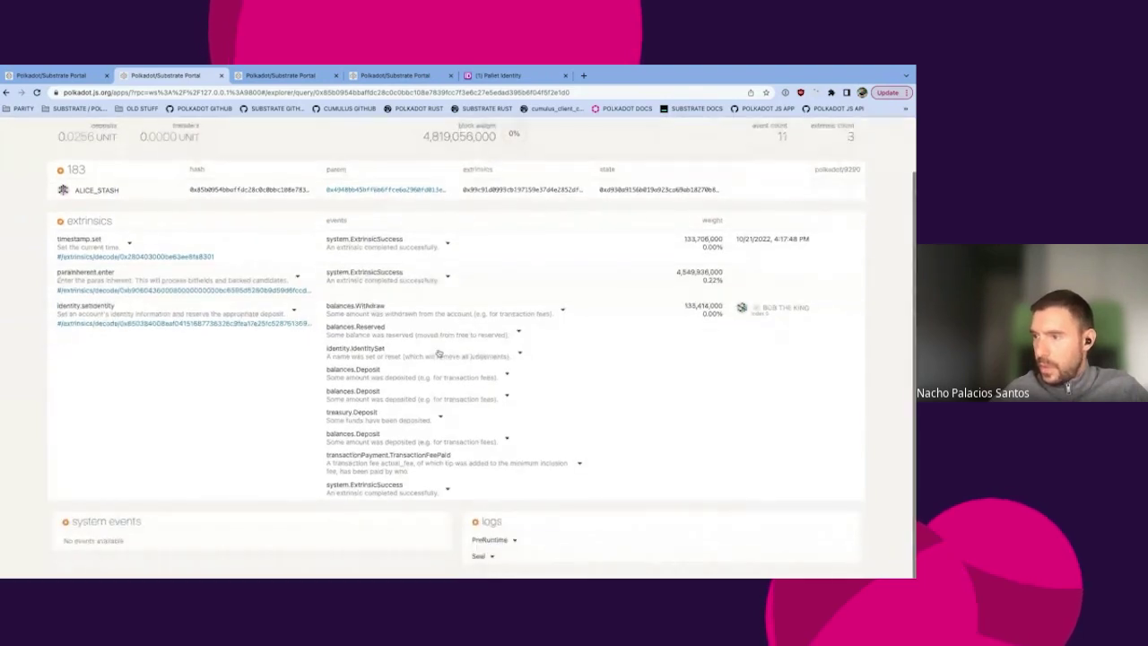
{"action": "left_click", "coordinate": [467, 350]}
{"action": "scroll", "coordinate": [412, 341], "scroll_direction": "down", "scroll_amount": 1}
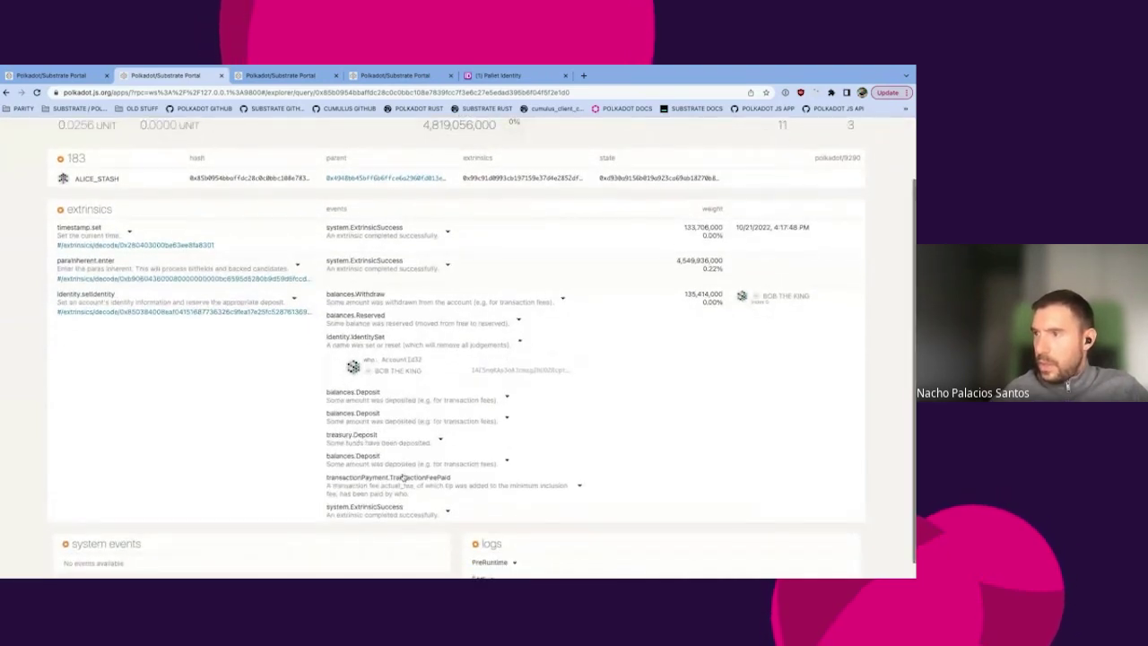
Expand the first two balances.Deposit events of the identity.setIdentity extrinsic to inspect their accounts and amounts.
{"action": "scroll", "coordinate": [415, 393], "scroll_direction": "down", "scroll_amount": 1}
{"action": "left_click", "coordinate": [482, 376]}
{"action": "scroll", "coordinate": [443, 574], "scroll_direction": "down", "scroll_amount": 1}
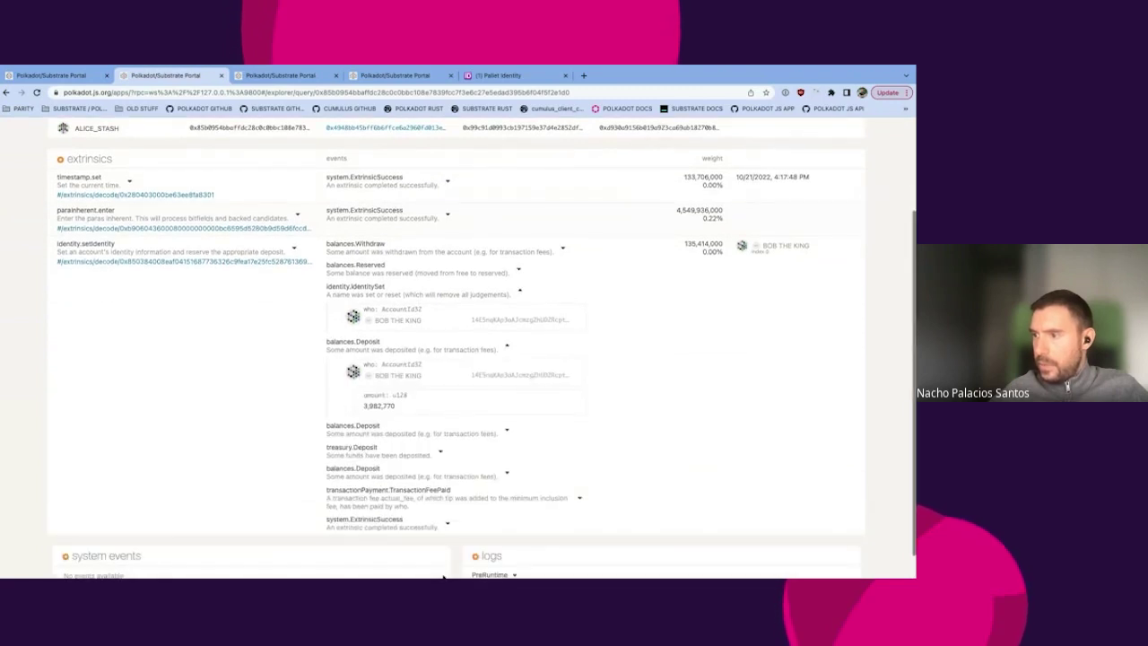
{"action": "left_click", "coordinate": [493, 431]}
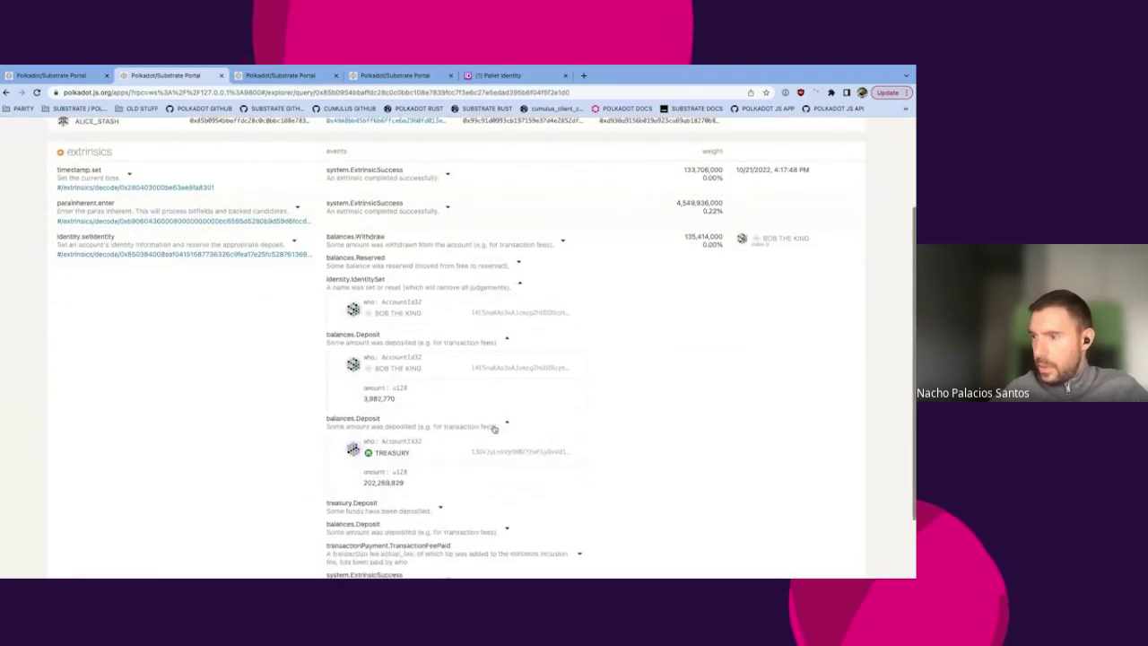
{"action": "scroll", "coordinate": [437, 505], "scroll_direction": "down", "scroll_amount": 1}
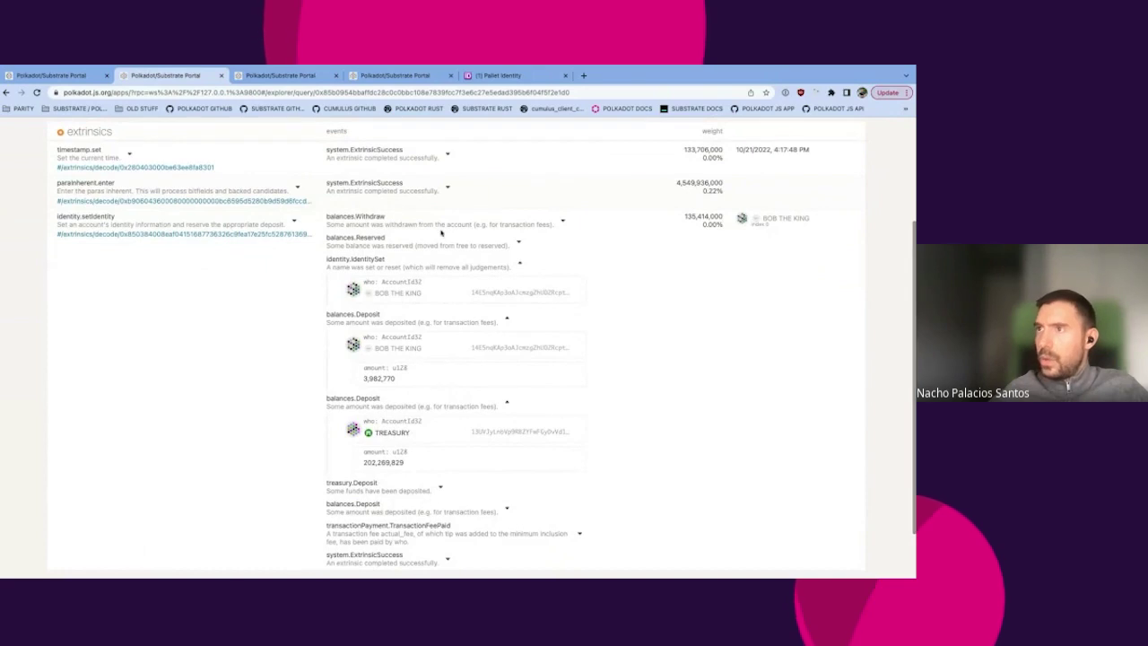
Switch to the Pallet Identity Notion page and review the Add Identity constants, highlighting the identity.basicDeposit and identity.fieldDeposit amounts.
{"action": "left_click", "coordinate": [499, 78]}
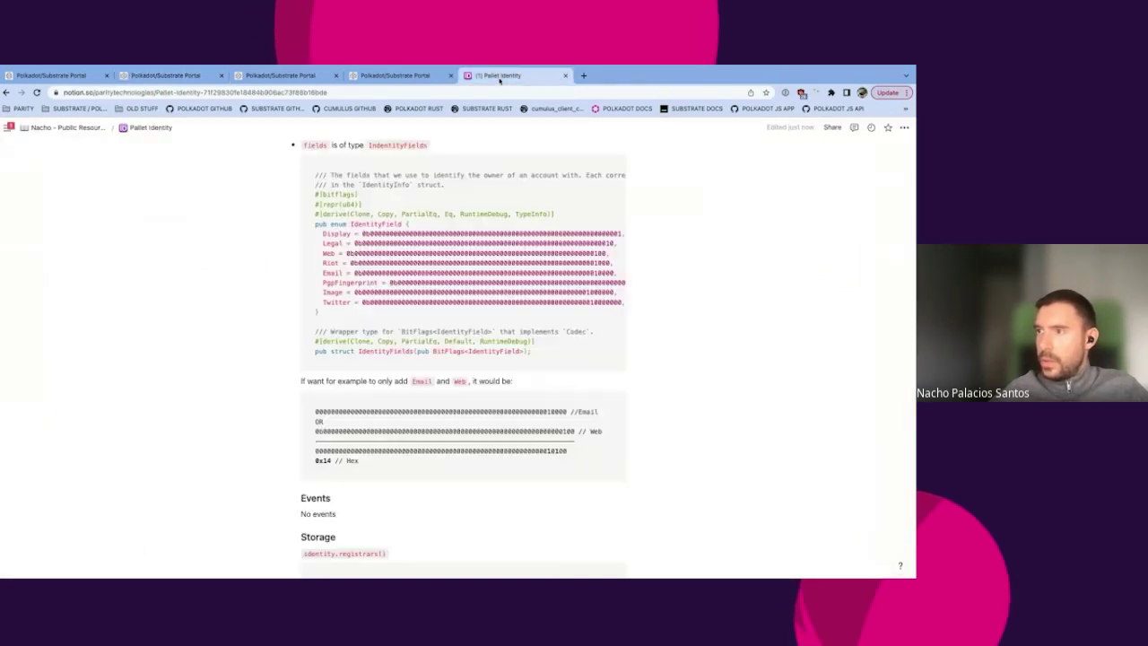
{"action": "scroll", "coordinate": [395, 431], "scroll_direction": "down", "scroll_amount": 15}
{"action": "scroll", "coordinate": [395, 431], "scroll_direction": "up", "scroll_amount": 20}
{"action": "scroll", "coordinate": [396, 433], "scroll_direction": "down", "scroll_amount": 15}
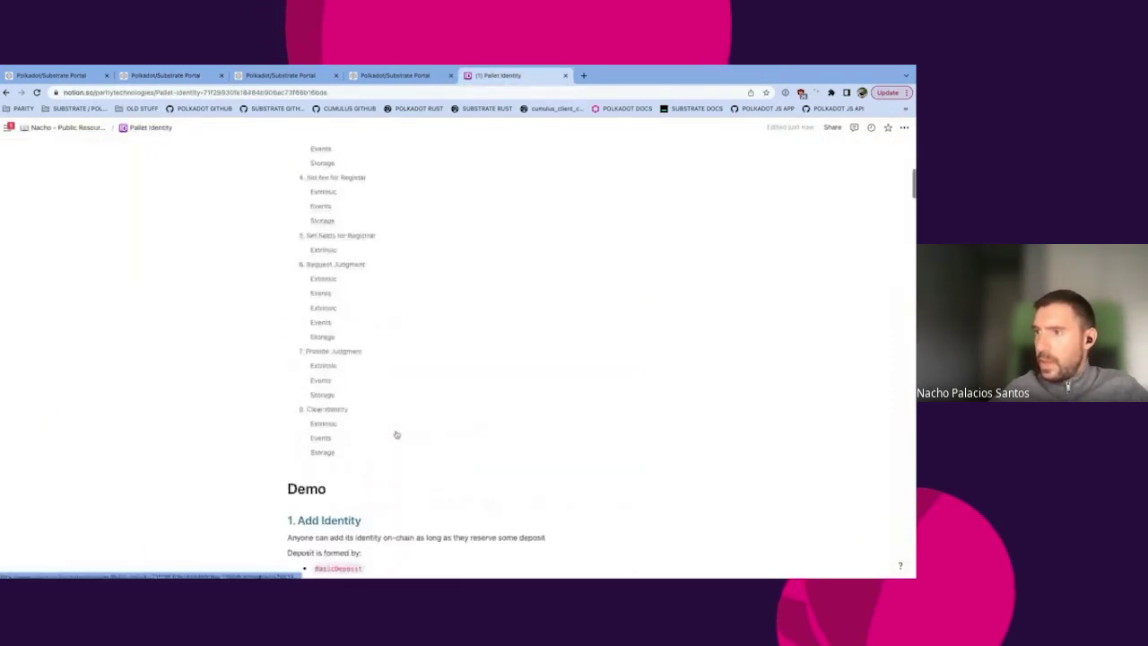
{"action": "scroll", "coordinate": [396, 433], "scroll_direction": "up", "scroll_amount": 1}
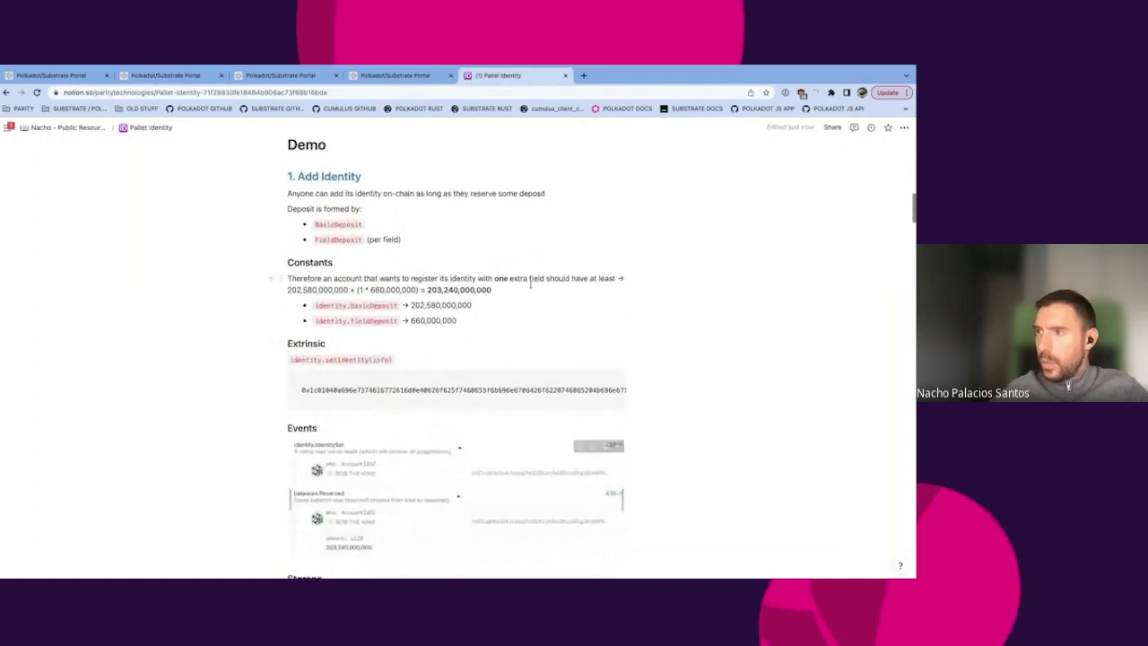
{"action": "scroll", "coordinate": [504, 318], "scroll_direction": "up", "scroll_amount": 1}
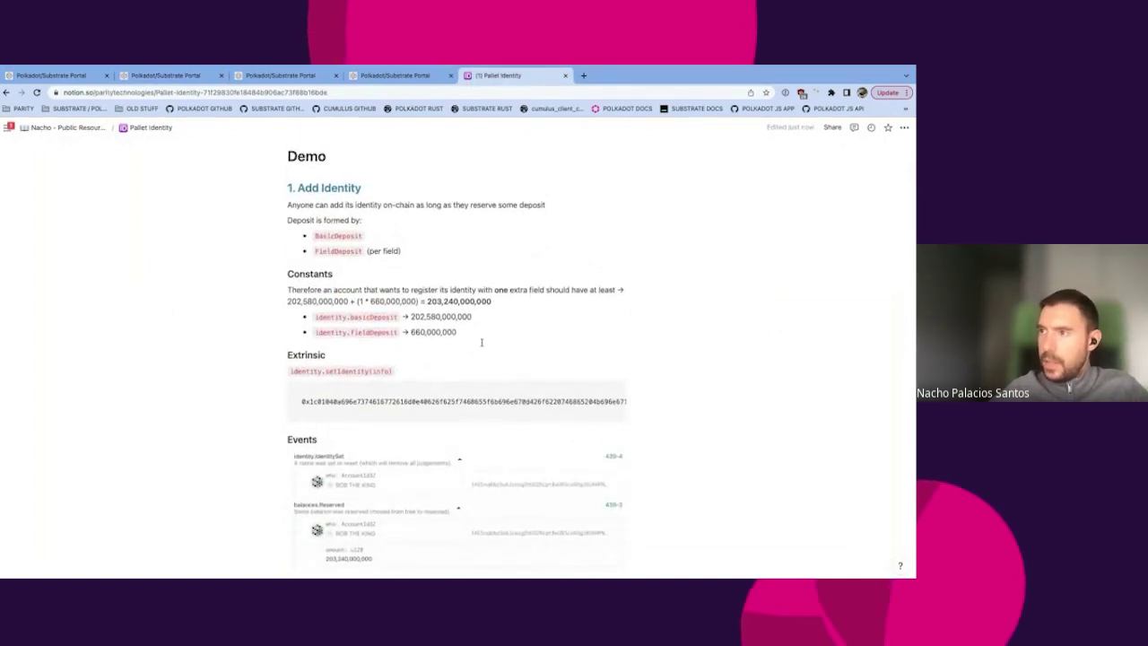
{"action": "scroll", "coordinate": [482, 342], "scroll_direction": "down", "scroll_amount": 1}
{"action": "scroll", "coordinate": [495, 295], "scroll_direction": "down", "scroll_amount": 1}
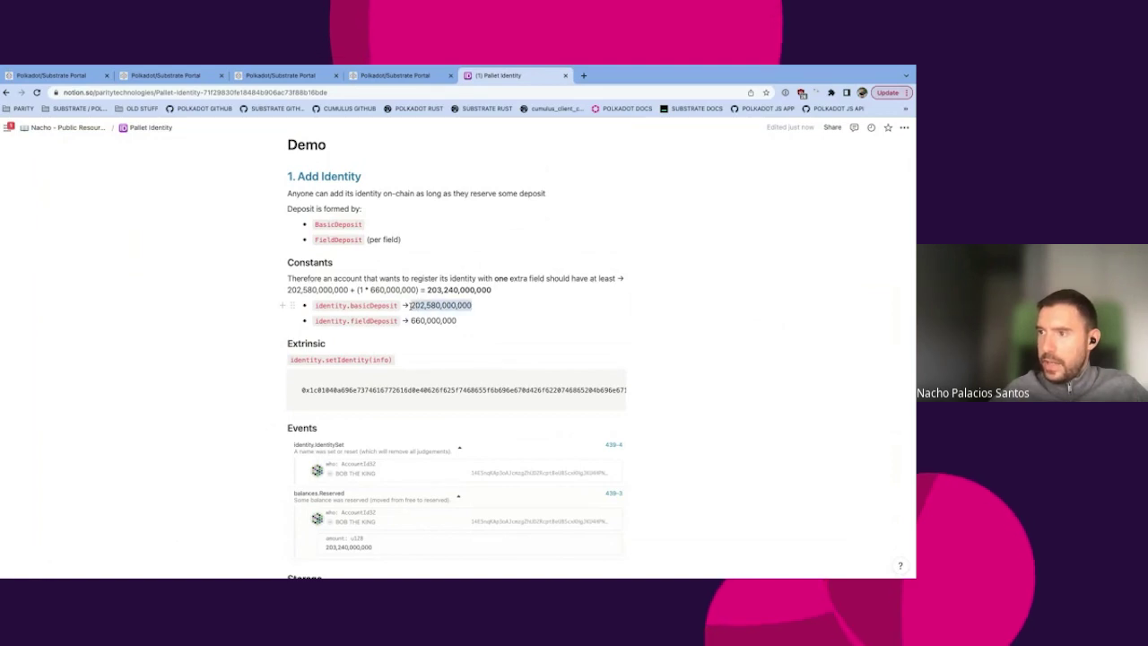
{"action": "left_click_drag", "start_coordinate": [410, 305], "coordinate": [410, 306]}
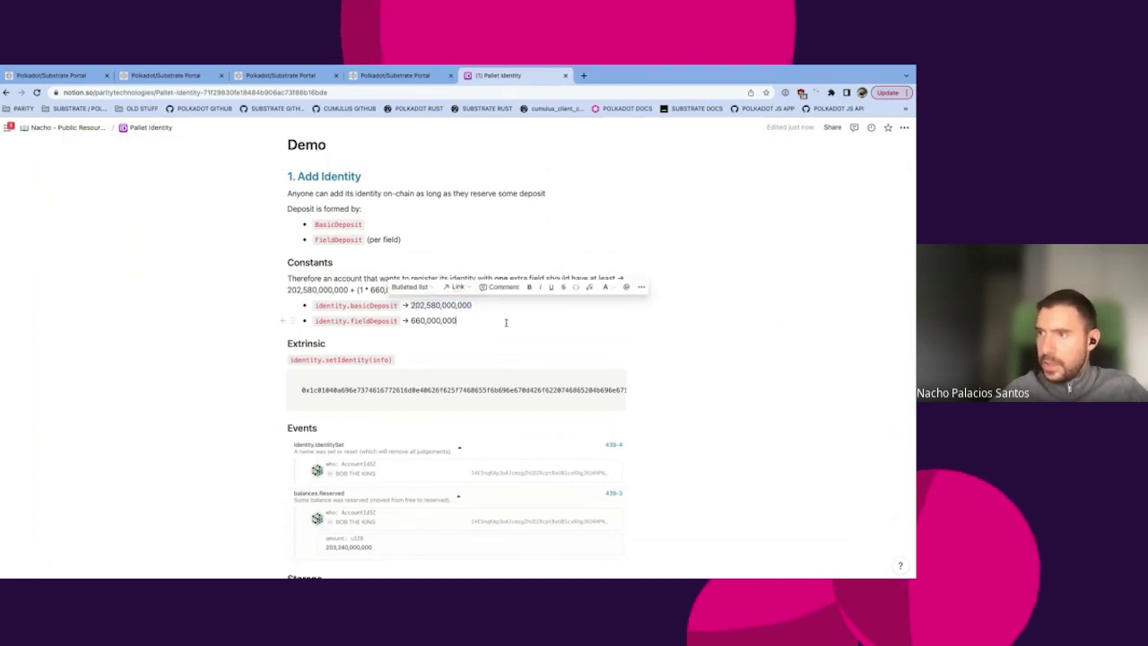
{"action": "left_click_drag", "start_coordinate": [506, 323], "coordinate": [411, 324]}
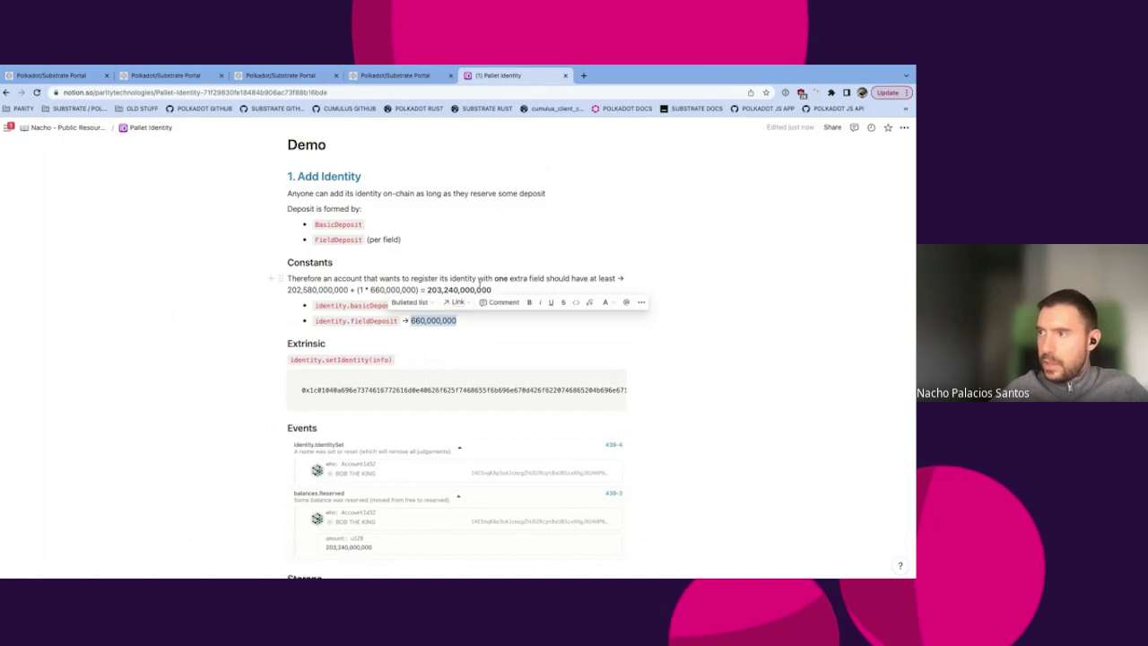
Highlight the total one-field deposit in the Notion notes, and expand the treasury.Deposit and balances.Reserved events of the identity.setIdentity extrinsic in the explorer.
{"action": "left_click_drag", "start_coordinate": [503, 288], "coordinate": [428, 290]}
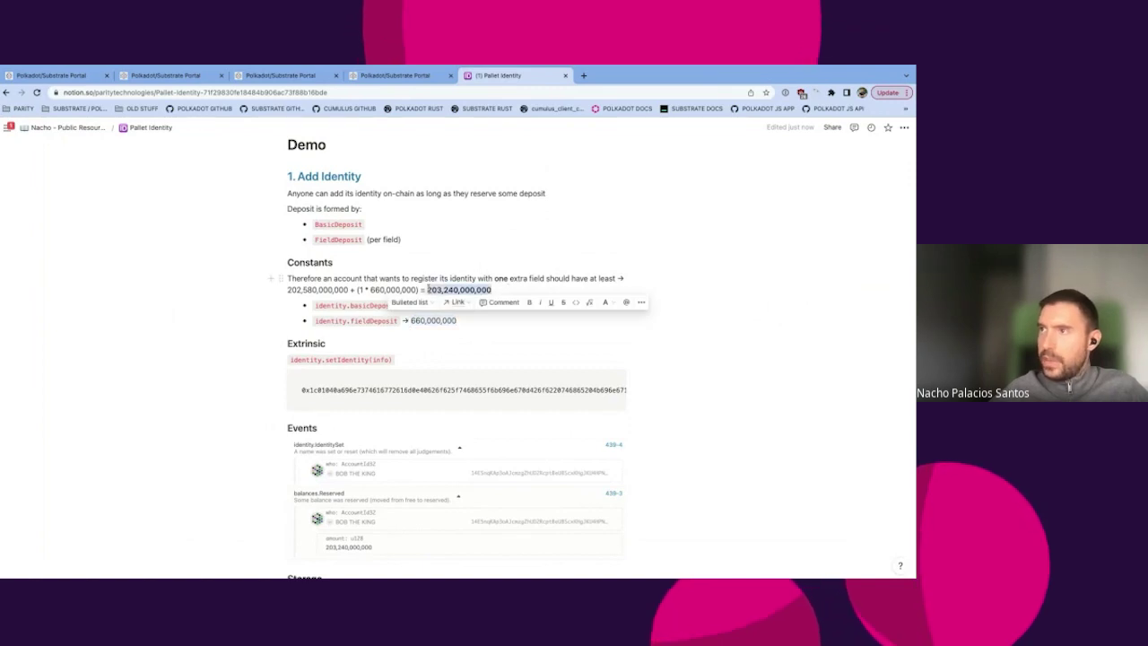
{"action": "left_click", "coordinate": [188, 76]}
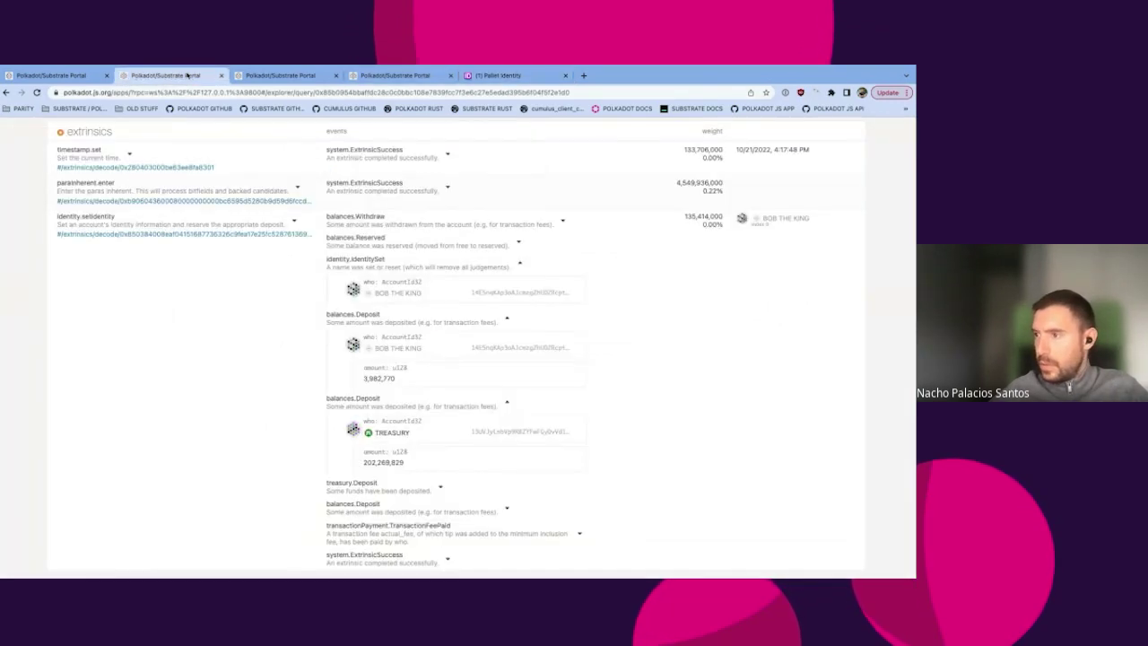
{"action": "scroll", "coordinate": [401, 401], "scroll_direction": "down", "scroll_amount": 2}
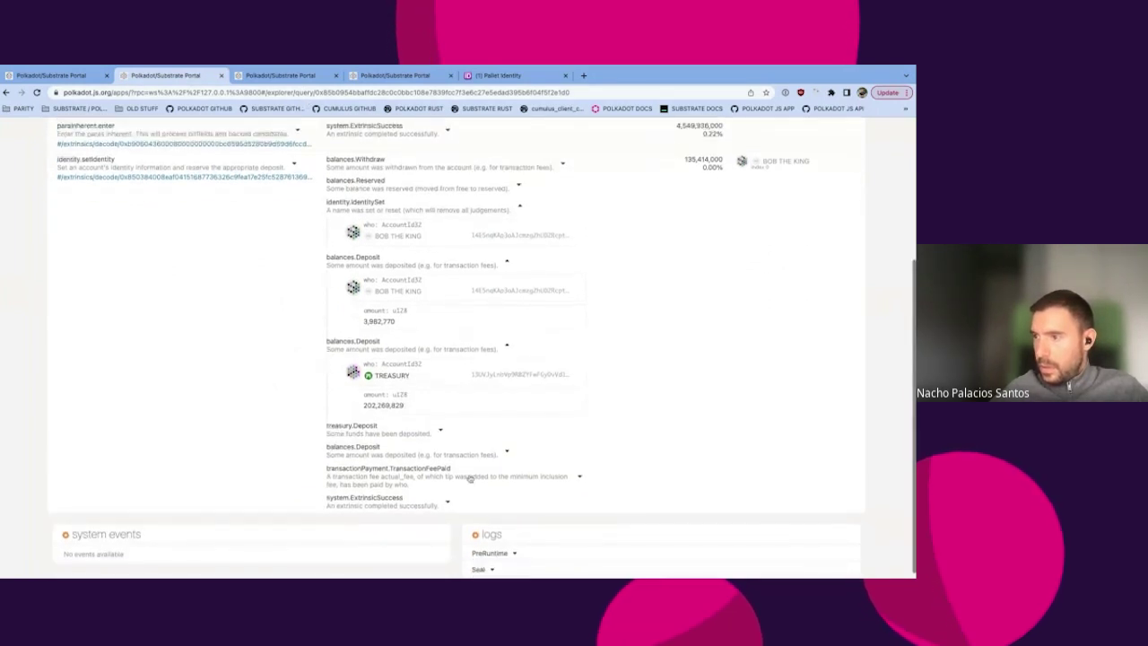
{"action": "left_click", "coordinate": [472, 429]}
{"action": "scroll", "coordinate": [473, 439], "scroll_direction": "up", "scroll_amount": 1}
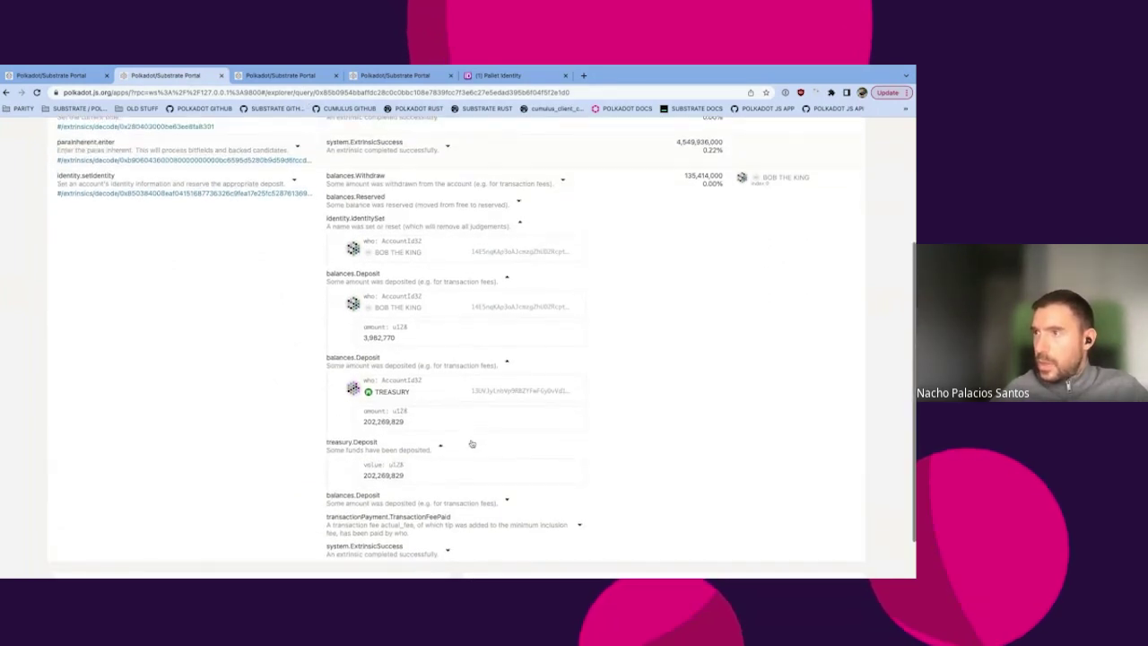
{"action": "left_click", "coordinate": [441, 204]}
{"action": "scroll", "coordinate": [397, 357], "scroll_direction": "up", "scroll_amount": 2}
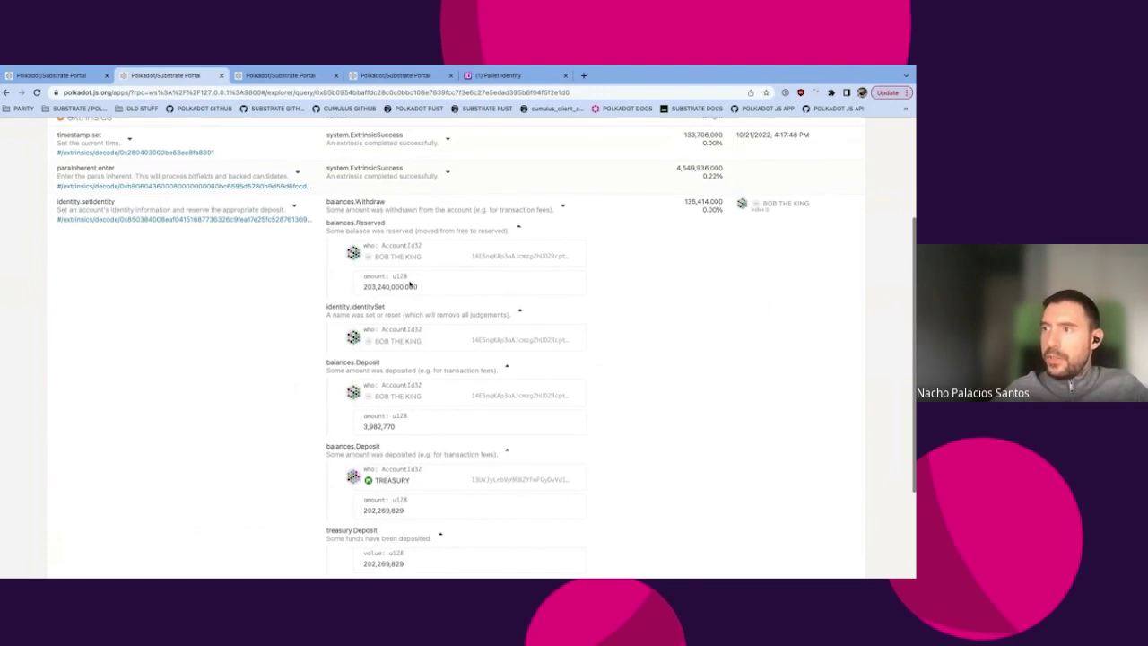
{"action": "scroll", "coordinate": [305, 143], "scroll_direction": "up", "scroll_amount": 1}
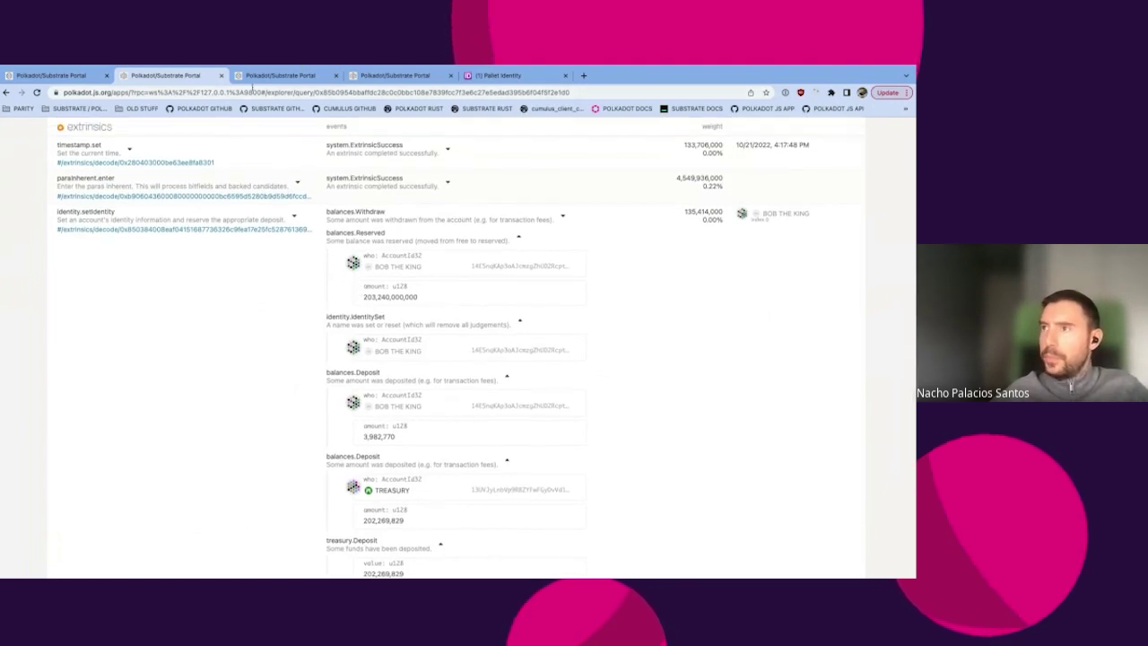
Query the identity pallet's basicDeposit and fieldDeposit constants in the chain state.
{"action": "left_click", "coordinate": [410, 76]}
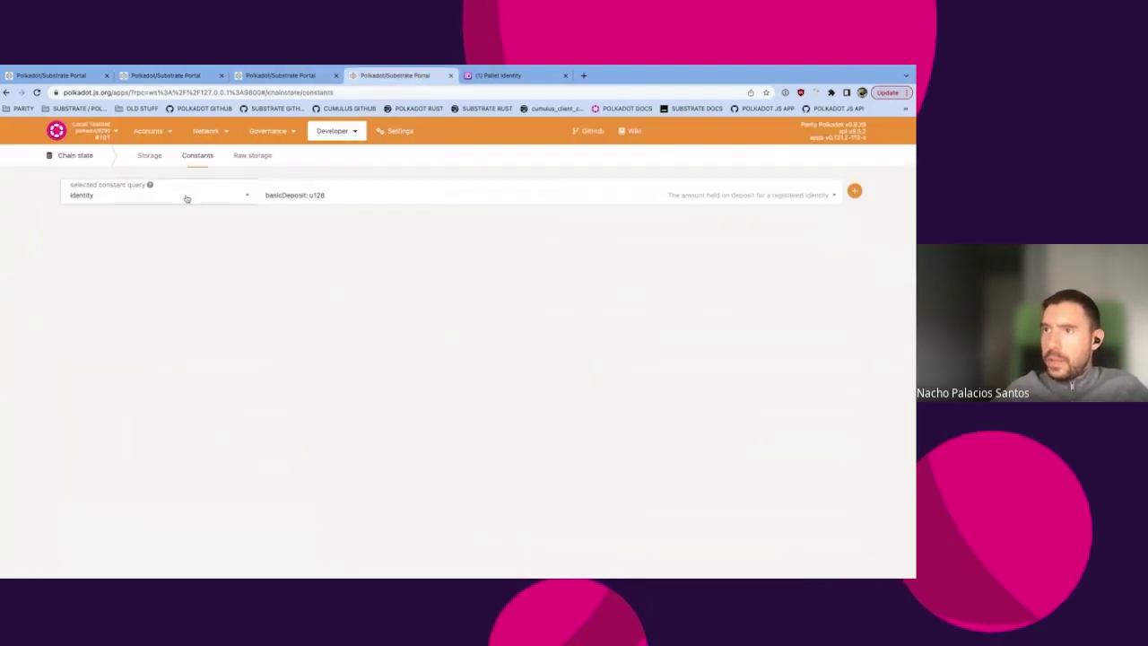
{"action": "left_click", "coordinate": [240, 200]}
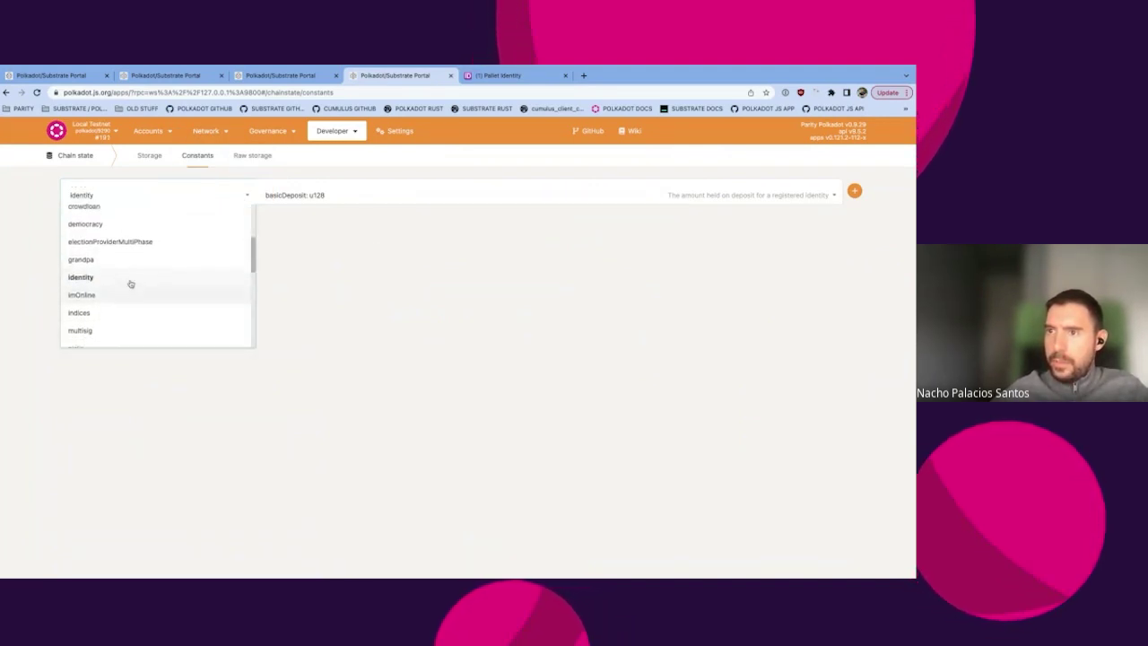
{"action": "left_click", "coordinate": [97, 281]}
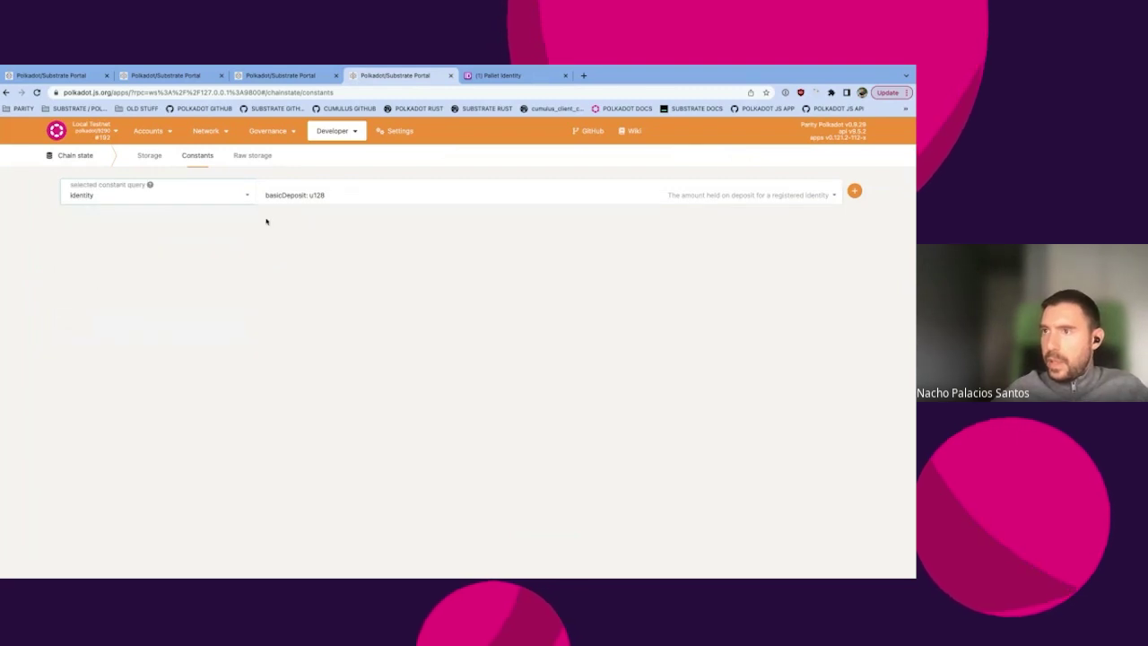
{"action": "left_click", "coordinate": [855, 193]}
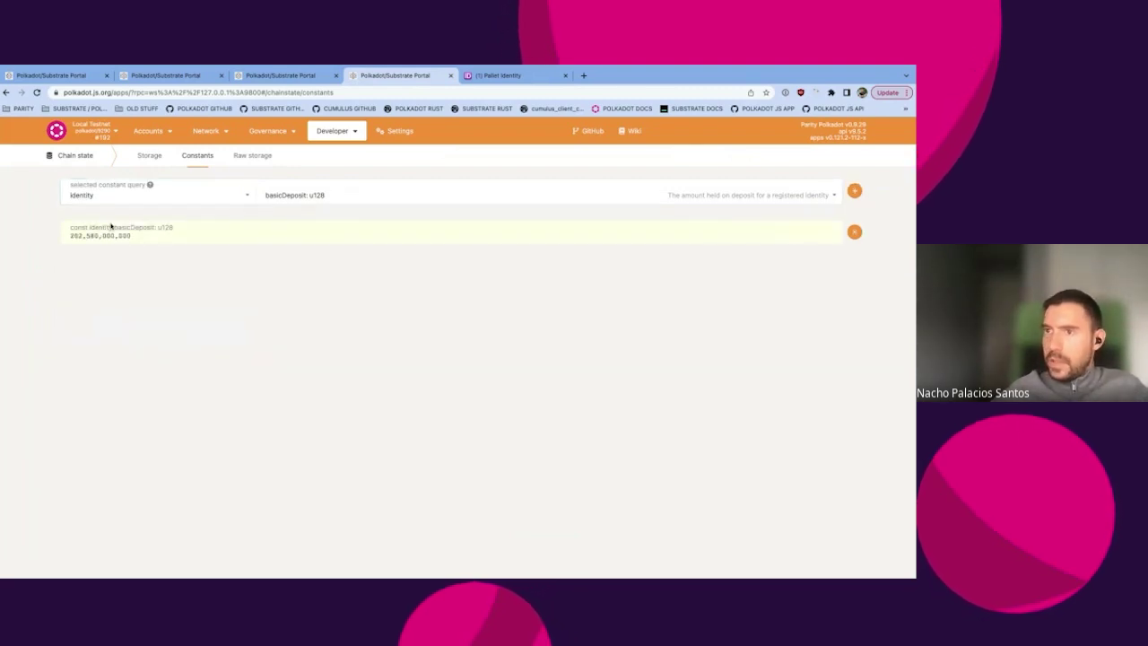
{"action": "left_click", "coordinate": [333, 197]}
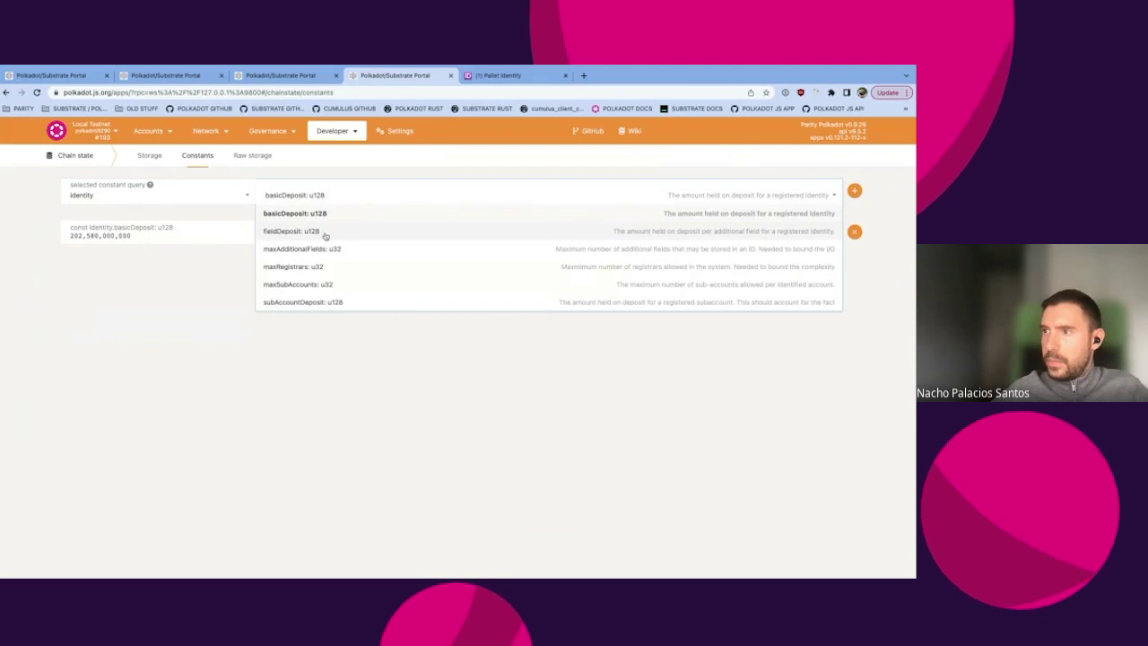
{"action": "left_click", "coordinate": [316, 233]}
{"action": "left_click", "coordinate": [855, 193]}
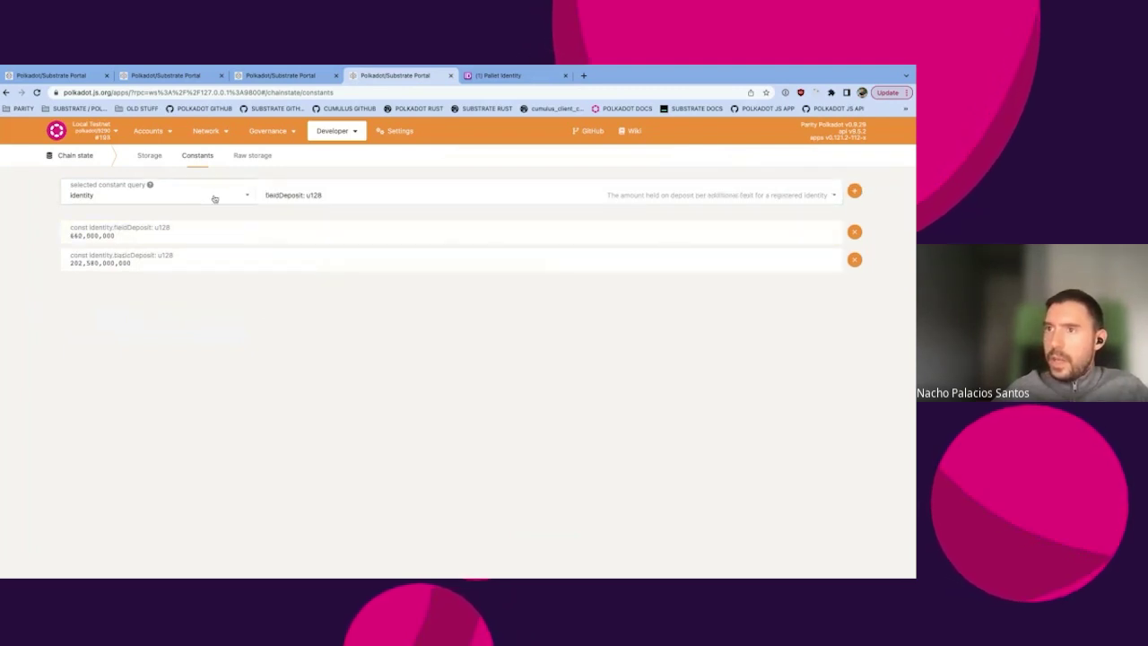
Query the identity pallet's identityOf(AccountId32) storage for the preselected account that registered the identity.
{"action": "left_click", "coordinate": [149, 156]}
{"action": "left_click", "coordinate": [191, 198]}
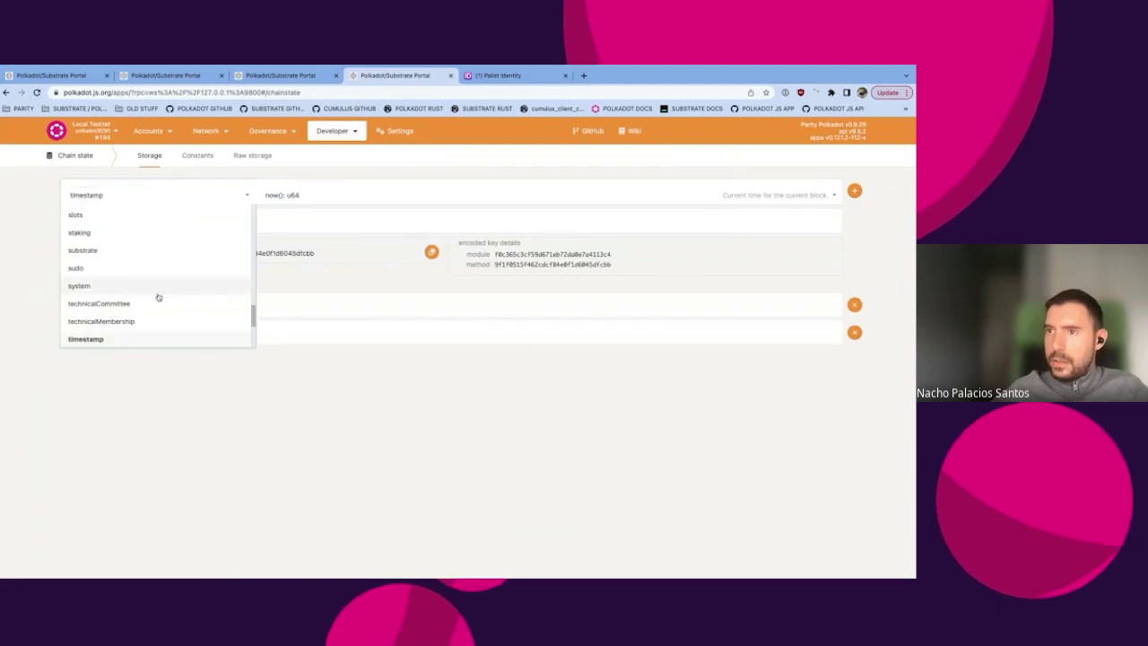
{"action": "scroll", "coordinate": [157, 296], "scroll_direction": "down", "scroll_amount": 5}
{"action": "scroll", "coordinate": [158, 297], "scroll_direction": "up", "scroll_amount": 4}
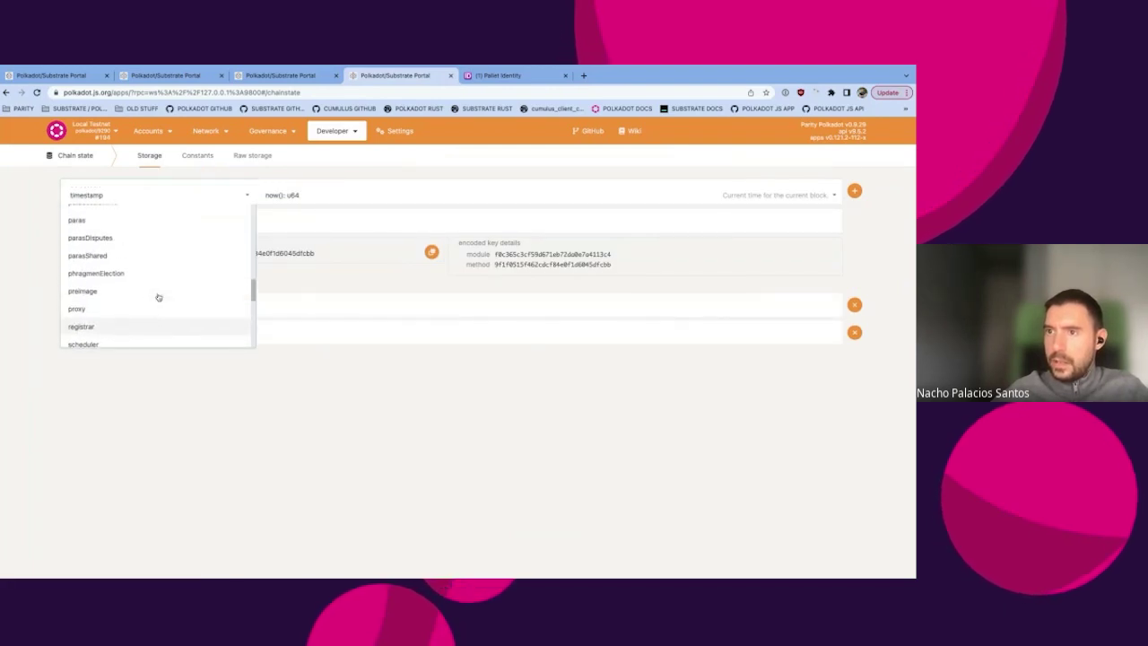
{"action": "scroll", "coordinate": [158, 296], "scroll_direction": "up", "scroll_amount": 10}
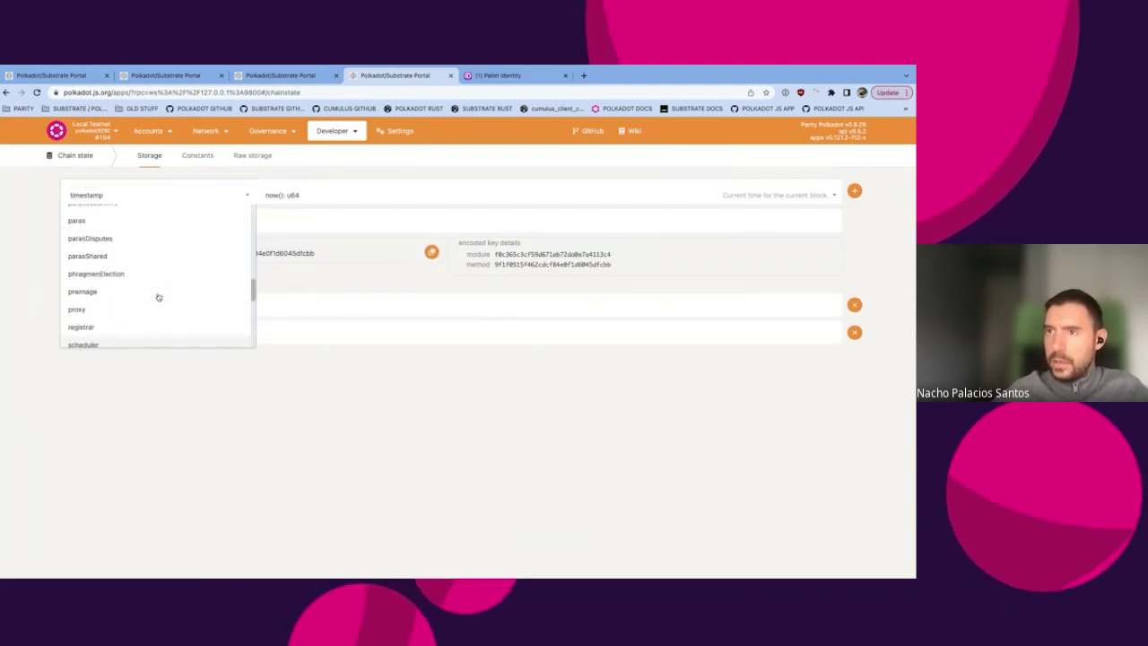
{"action": "scroll", "coordinate": [158, 297], "scroll_direction": "down", "scroll_amount": 5}
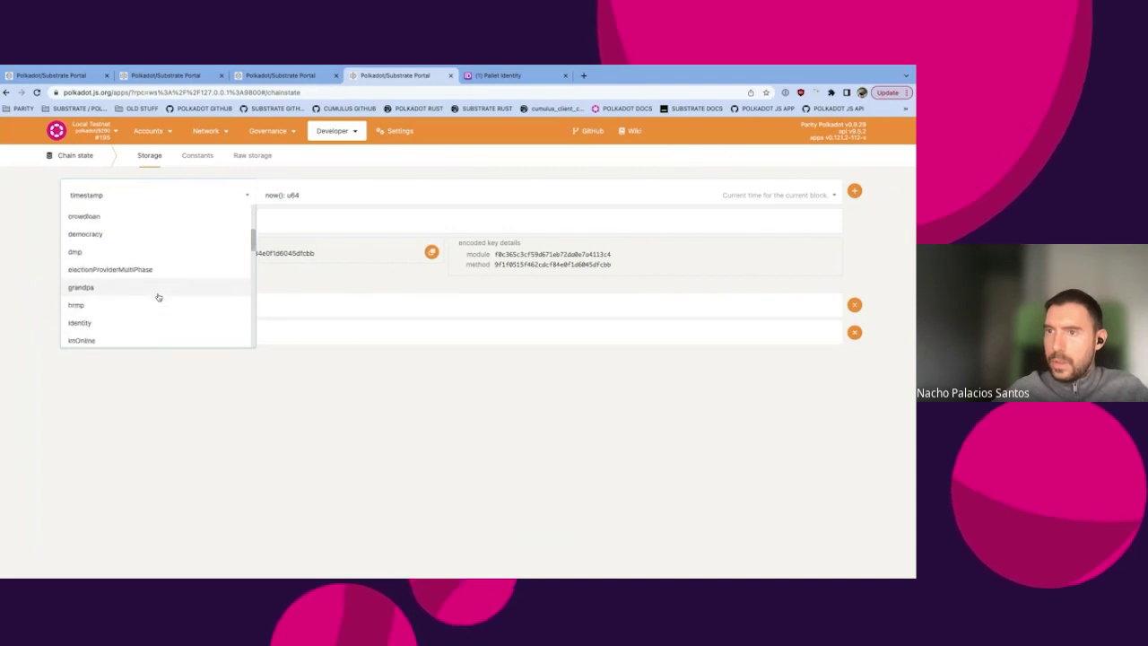
{"action": "scroll", "coordinate": [158, 297], "scroll_direction": "down", "scroll_amount": 6}
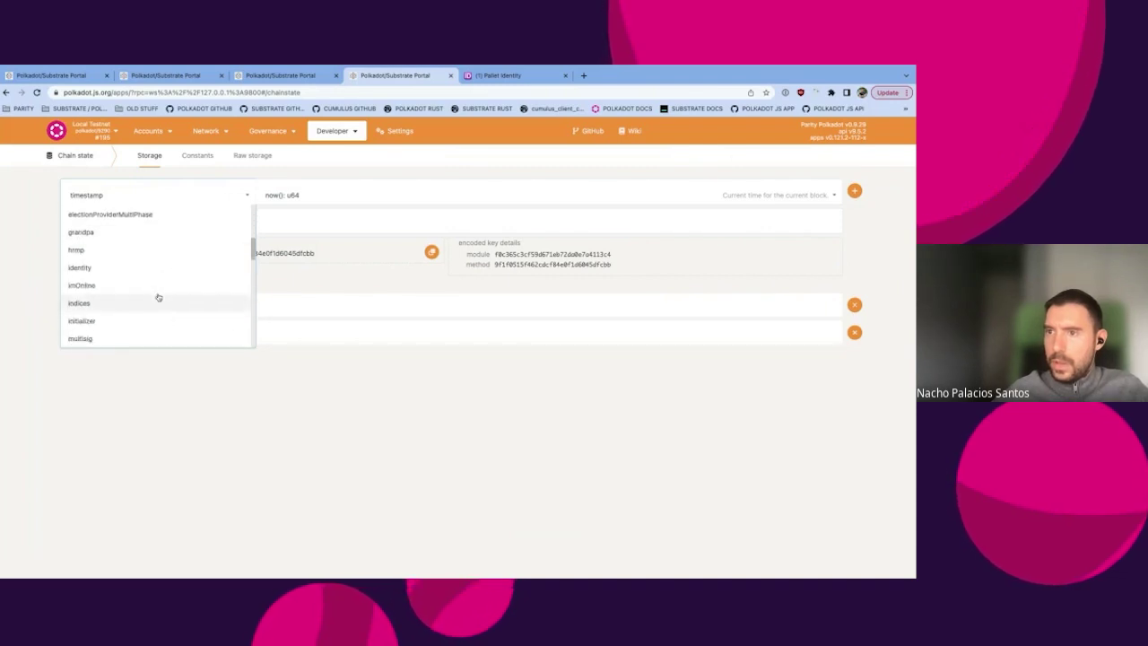
{"action": "left_click", "coordinate": [106, 256]}
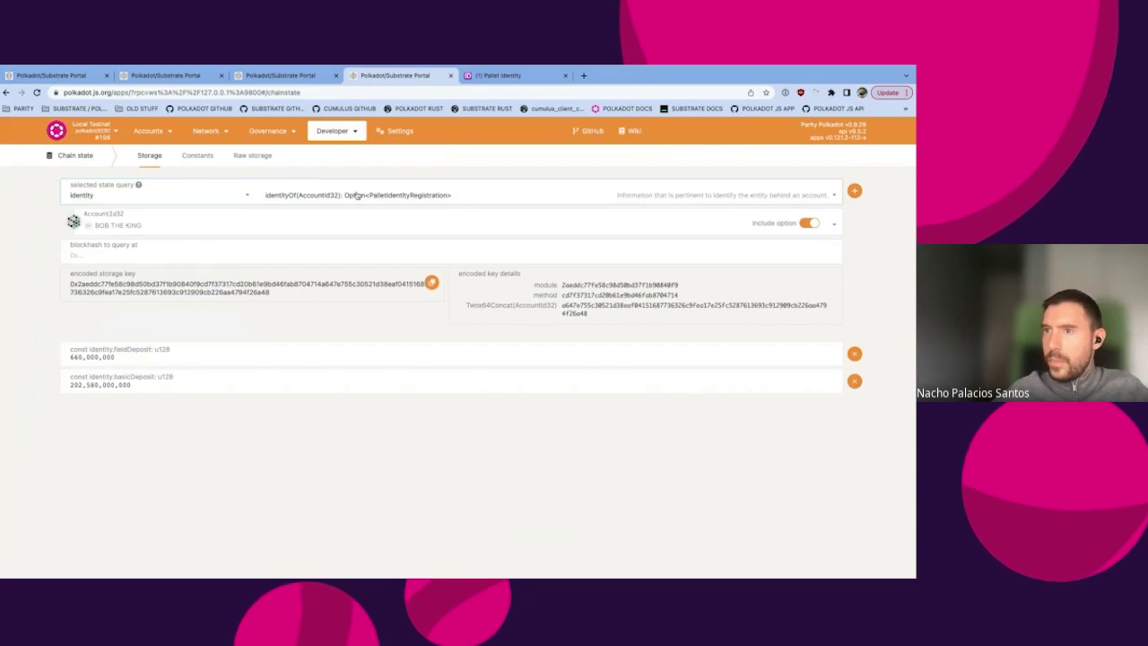
{"action": "left_click", "coordinate": [414, 196]}
{"action": "left_click", "coordinate": [415, 195]}
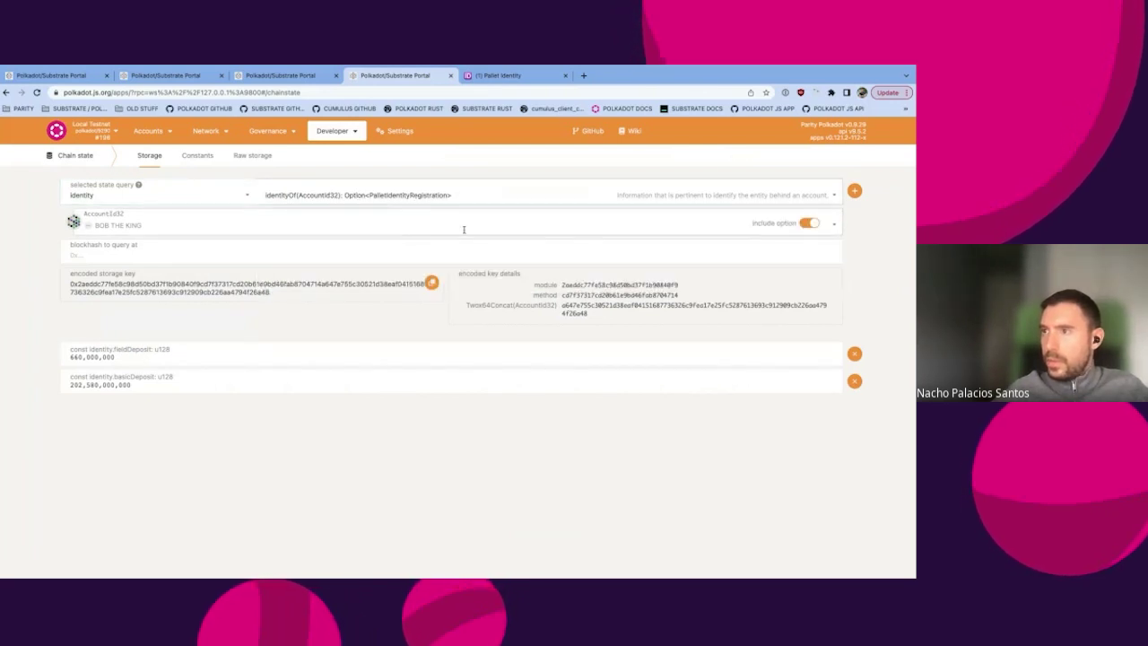
{"action": "left_click", "coordinate": [854, 191]}
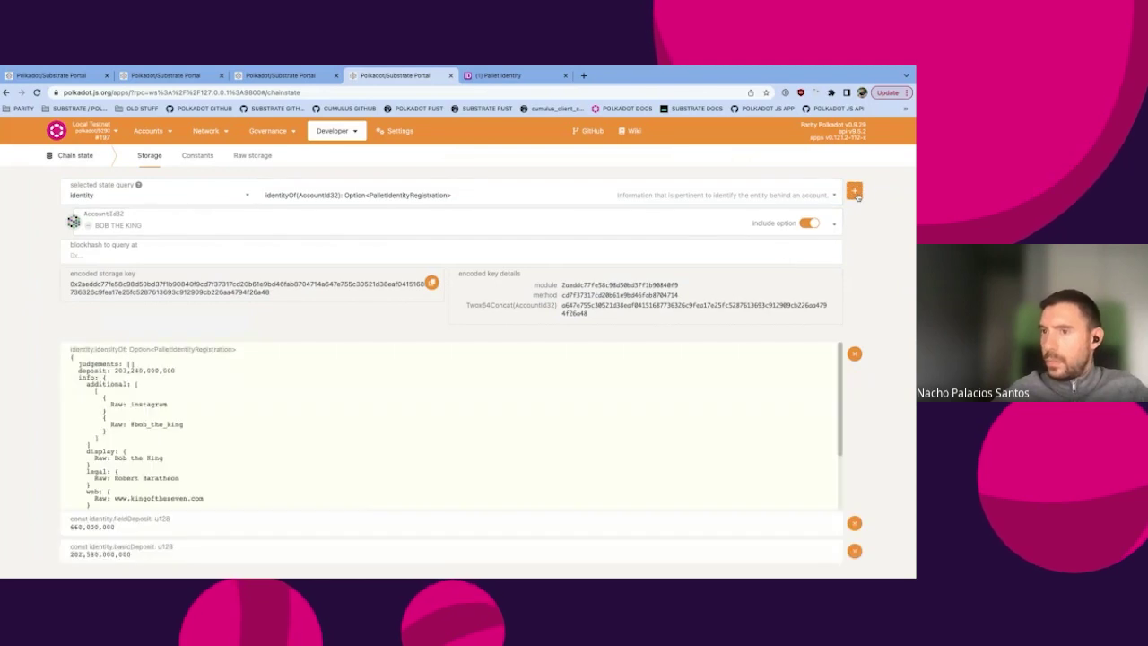
Read through the returned identityOf registration and highlight its judgements entry.
{"action": "scroll", "coordinate": [367, 492], "scroll_direction": "down", "scroll_amount": 3}
{"action": "scroll", "coordinate": [295, 419], "scroll_direction": "down", "scroll_amount": 2}
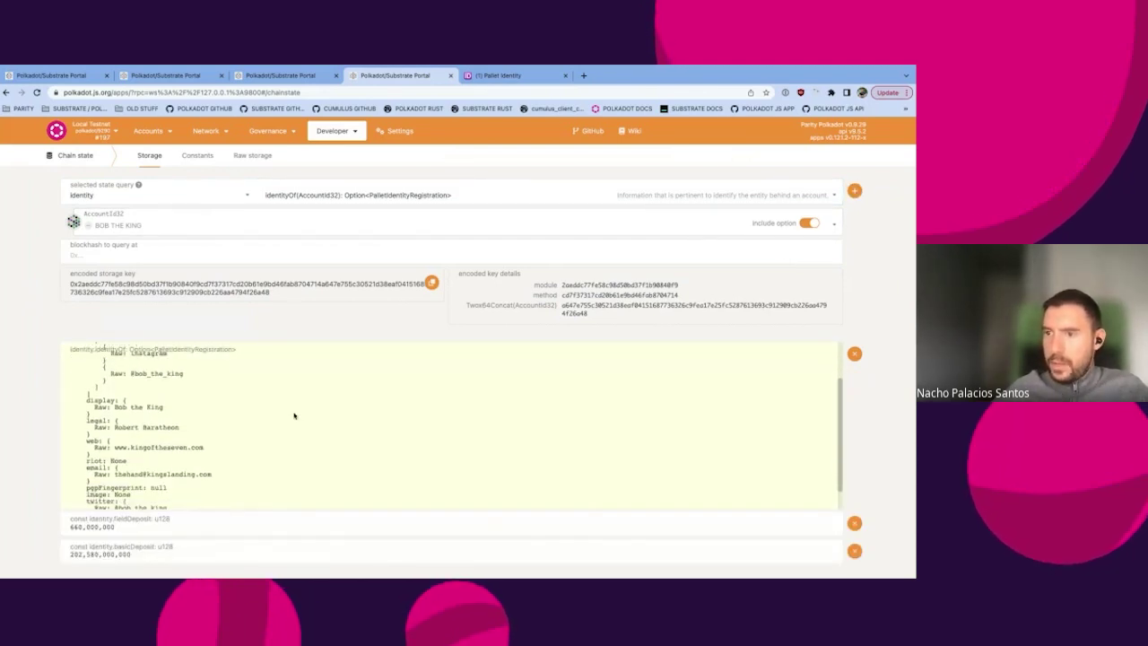
{"action": "scroll", "coordinate": [128, 453], "scroll_direction": "up", "scroll_amount": 5}
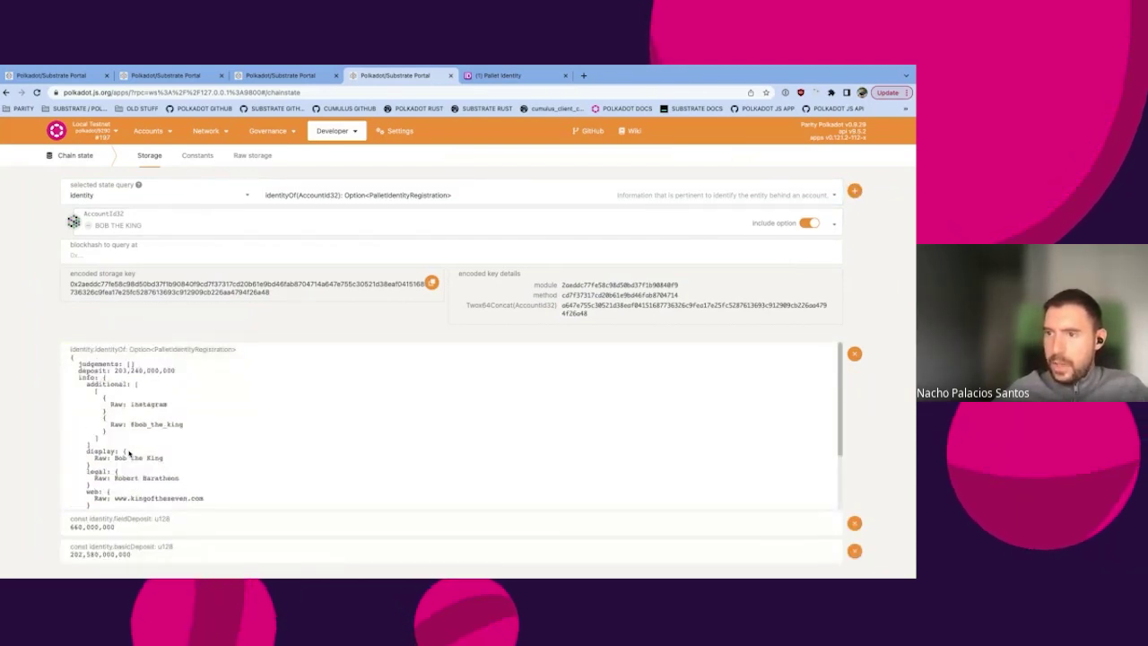
{"action": "left_click_drag", "start_coordinate": [78, 364], "coordinate": [135, 364]}
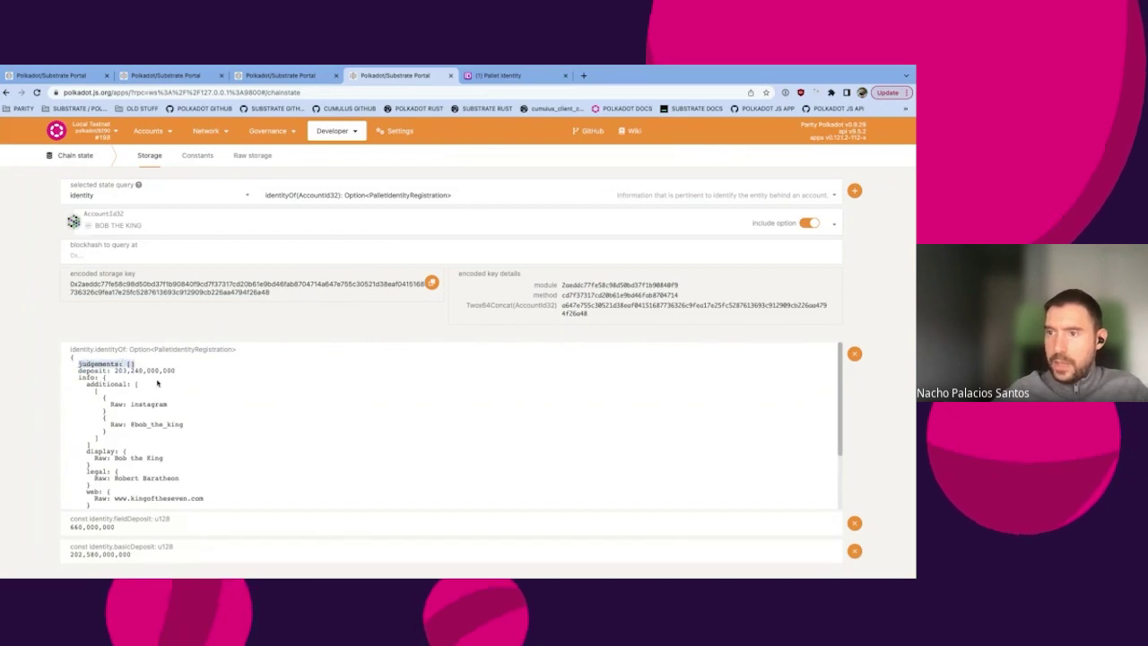
{"action": "left_click", "coordinate": [282, 413]}
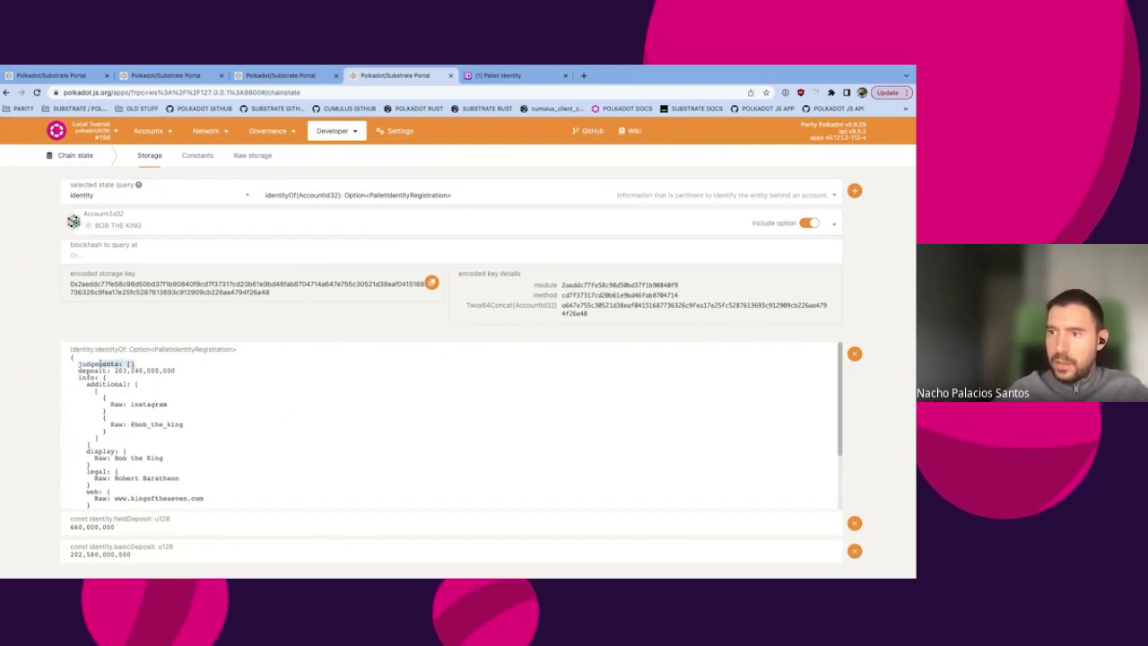
{"action": "left_click", "coordinate": [189, 423]}
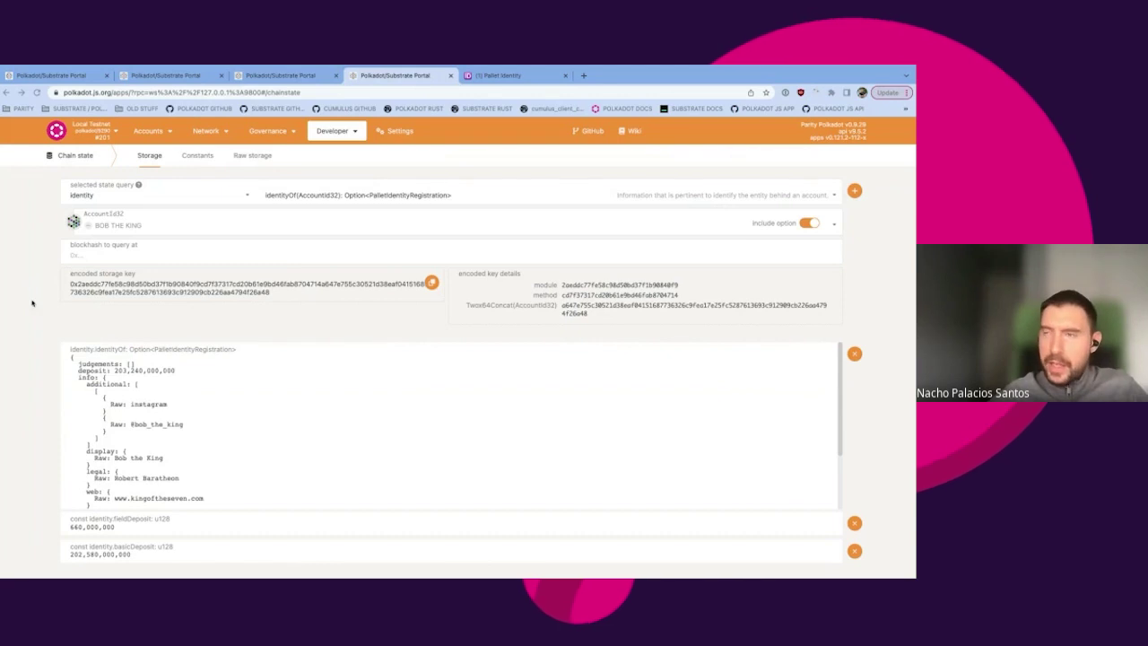
Reload the accounts list and open the details of the account with the new on-chain identity to review its identity fields and judgement status.
{"action": "left_click", "coordinate": [281, 75]}
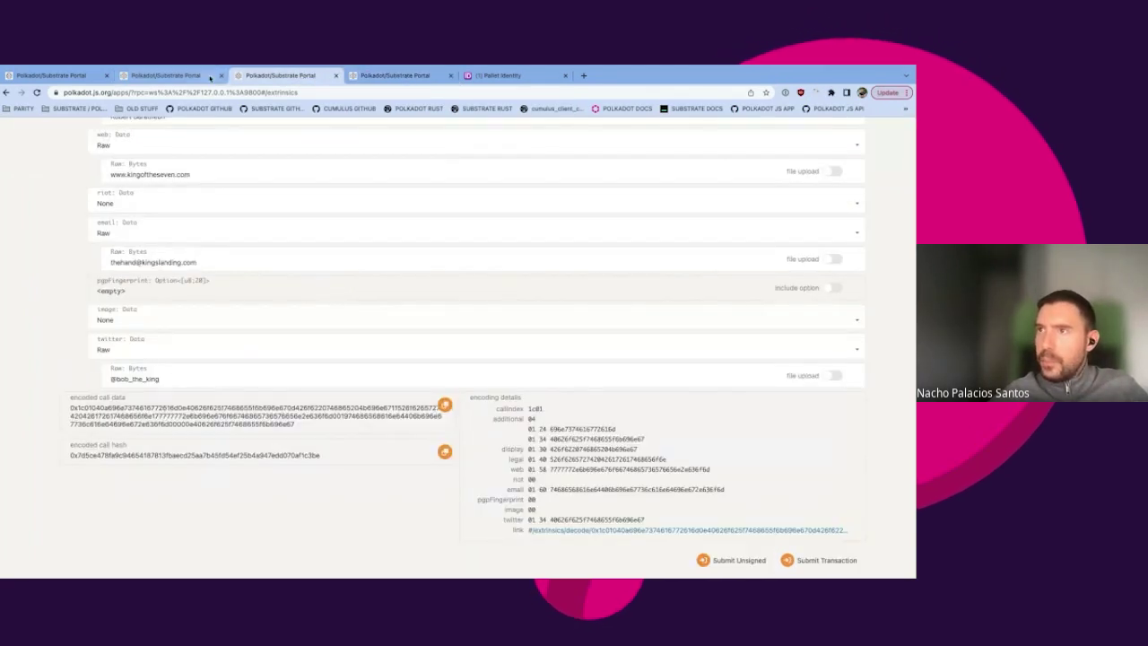
{"action": "scroll", "coordinate": [239, 314], "scroll_direction": "up", "scroll_amount": 5}
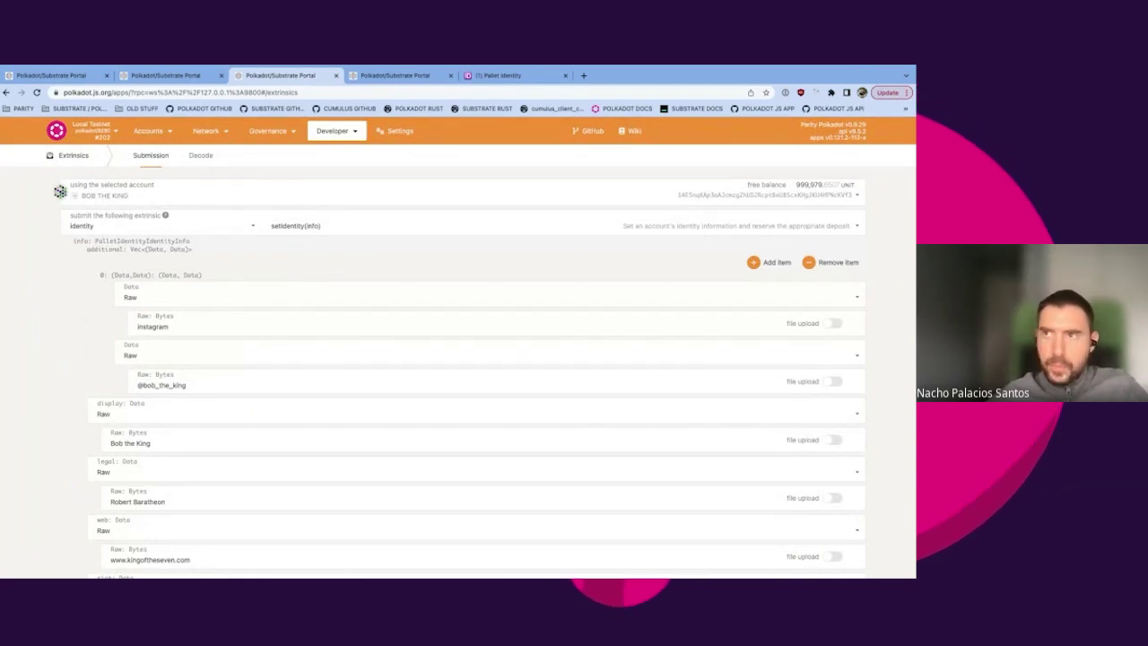
{"action": "left_click", "coordinate": [65, 78]}
{"action": "scroll", "coordinate": [308, 353], "scroll_direction": "down", "scroll_amount": 3}
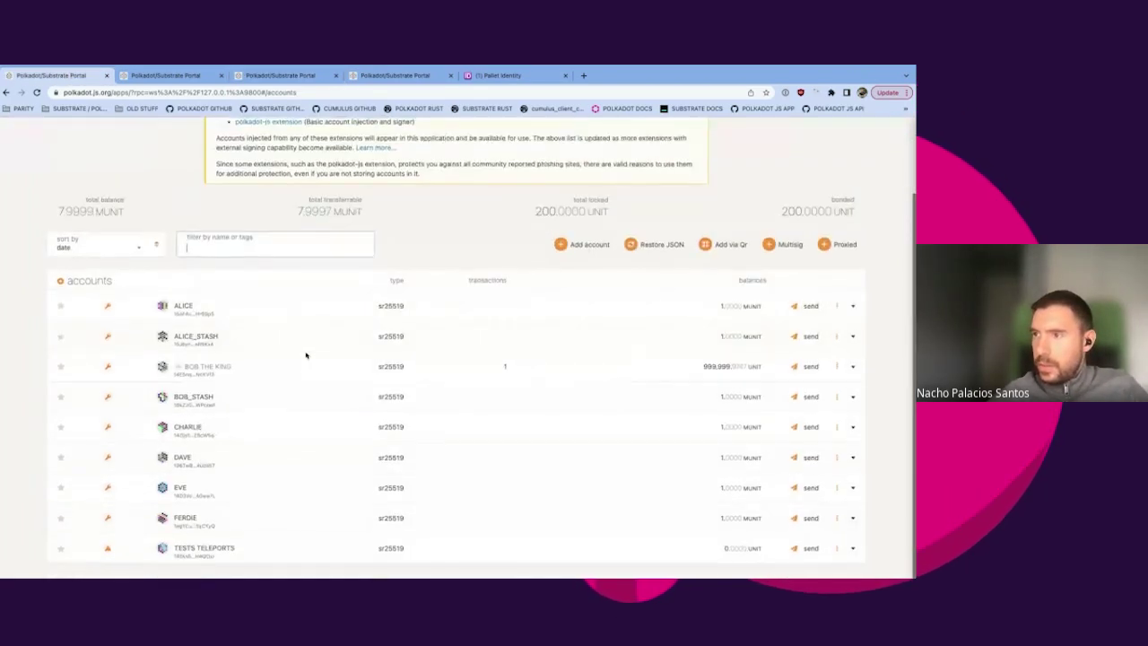
{"action": "key", "text": "ctrl+r"}
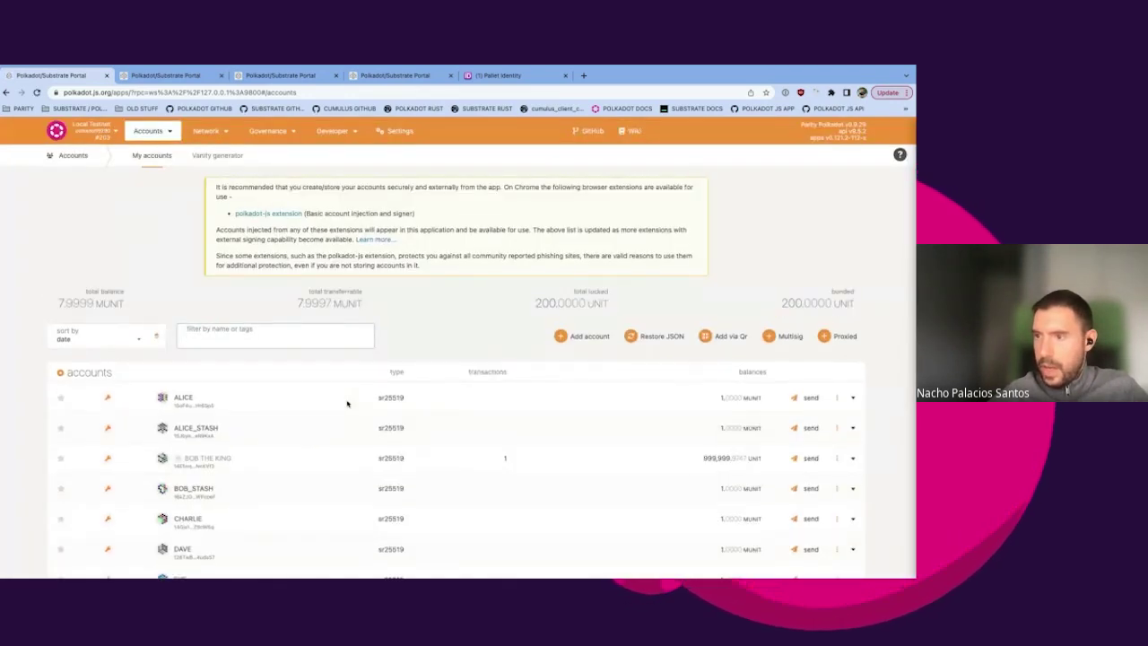
{"action": "scroll", "coordinate": [235, 367], "scroll_direction": "down", "scroll_amount": 2}
{"action": "left_click", "coordinate": [229, 368]}
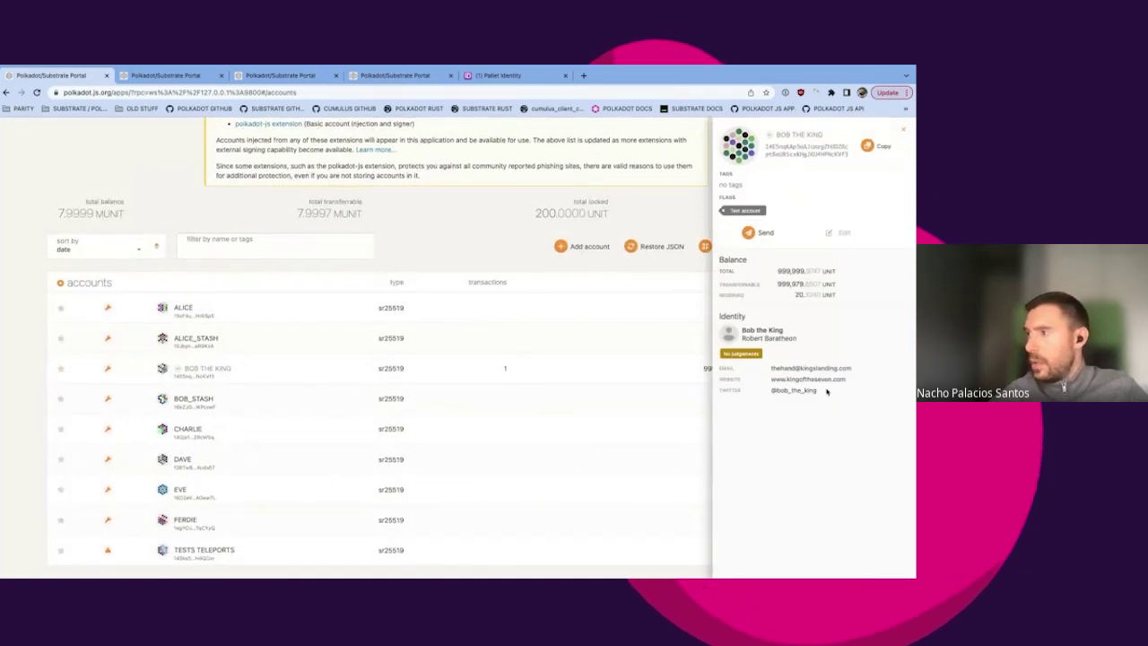
{"action": "left_click_drag", "start_coordinate": [907, 413], "coordinate": [728, 377]}
{"action": "left_click", "coordinate": [775, 436]}
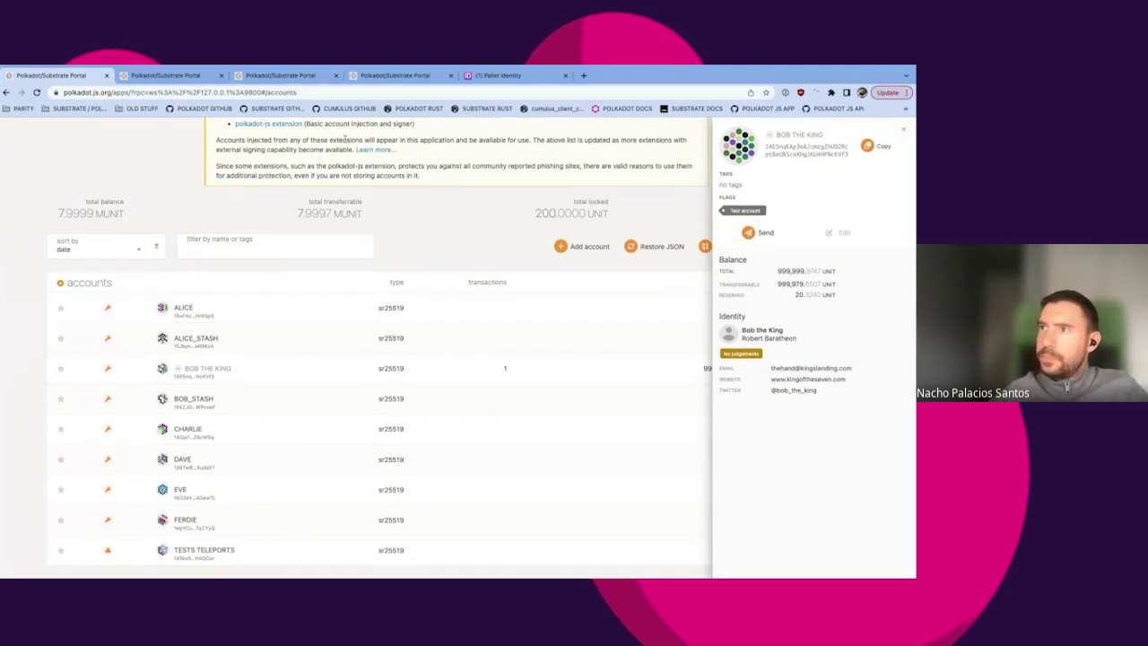
Decode the copied hex-encoded identity.setSubs(subs) call that assigns the BOB_STASH development account as a sub-account.
{"action": "left_click", "coordinate": [247, 77]}
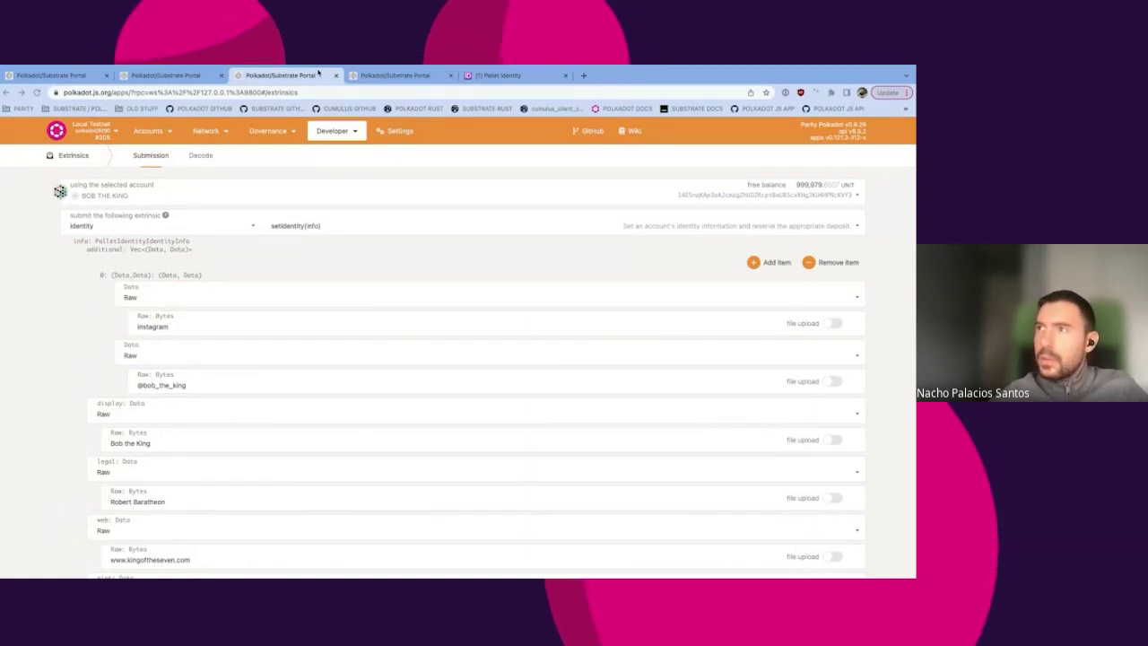
{"action": "left_click", "coordinate": [386, 76]}
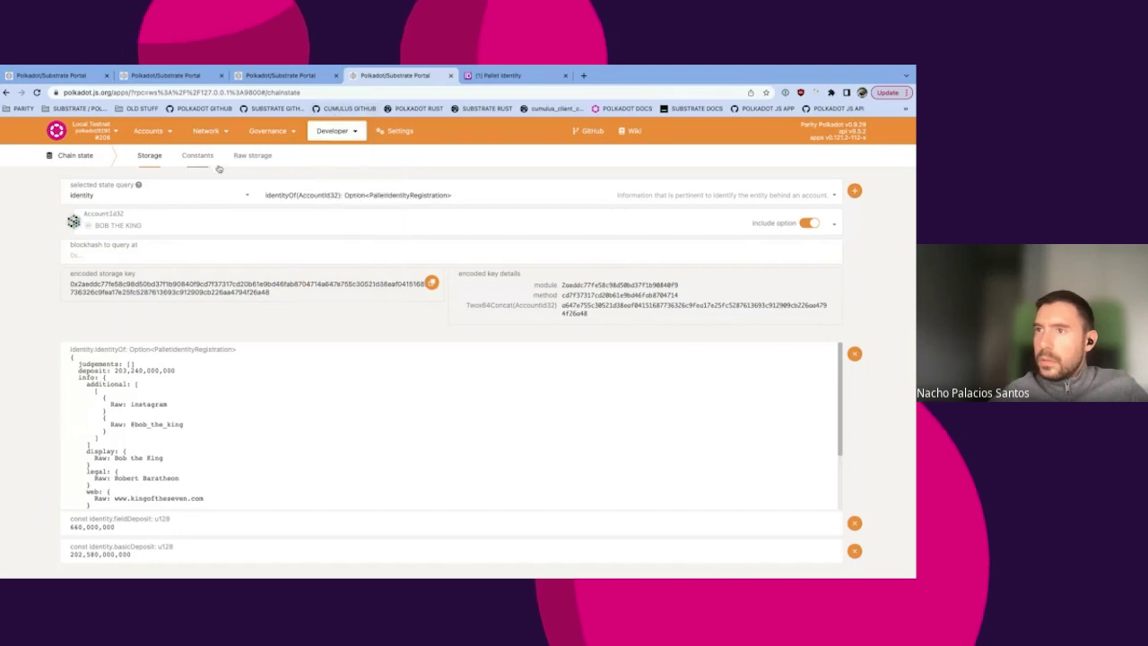
{"action": "left_click", "coordinate": [287, 76]}
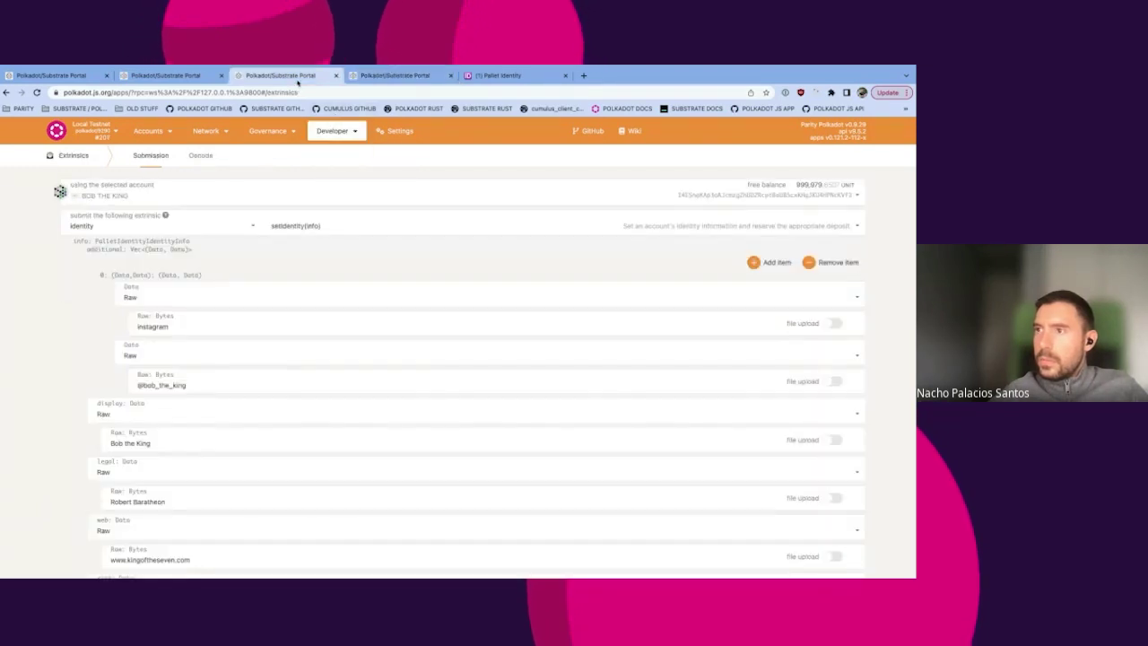
{"action": "left_click", "coordinate": [201, 155]}
{"action": "left_click", "coordinate": [148, 195]}
{"action": "key", "text": "ctrl+a"}
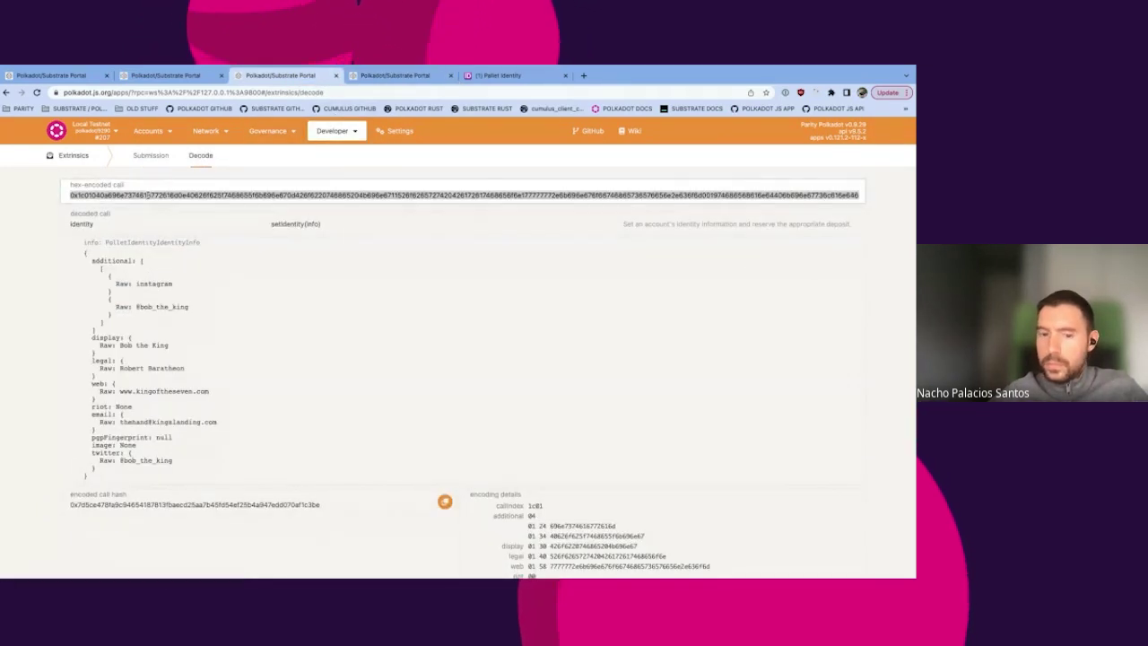
{"action": "key", "text": "ctrl+v"}
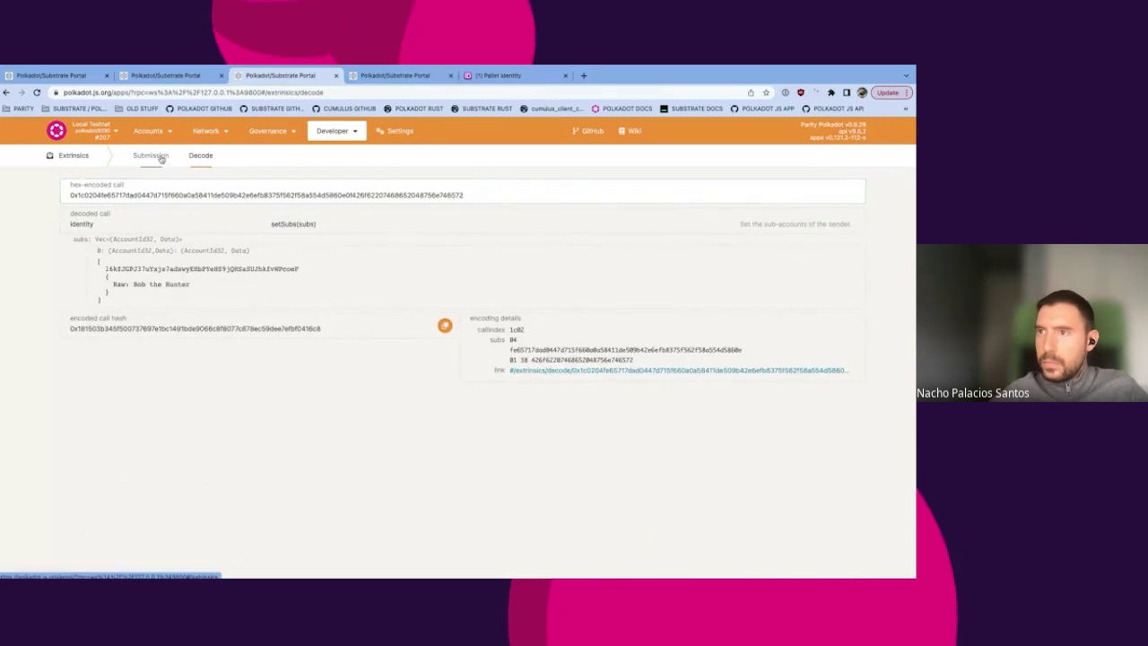
Sign and submit the decoded identity.setSubs(subs) extrinsic from the preselected account that holds the identity.
{"action": "left_click", "coordinate": [160, 157]}
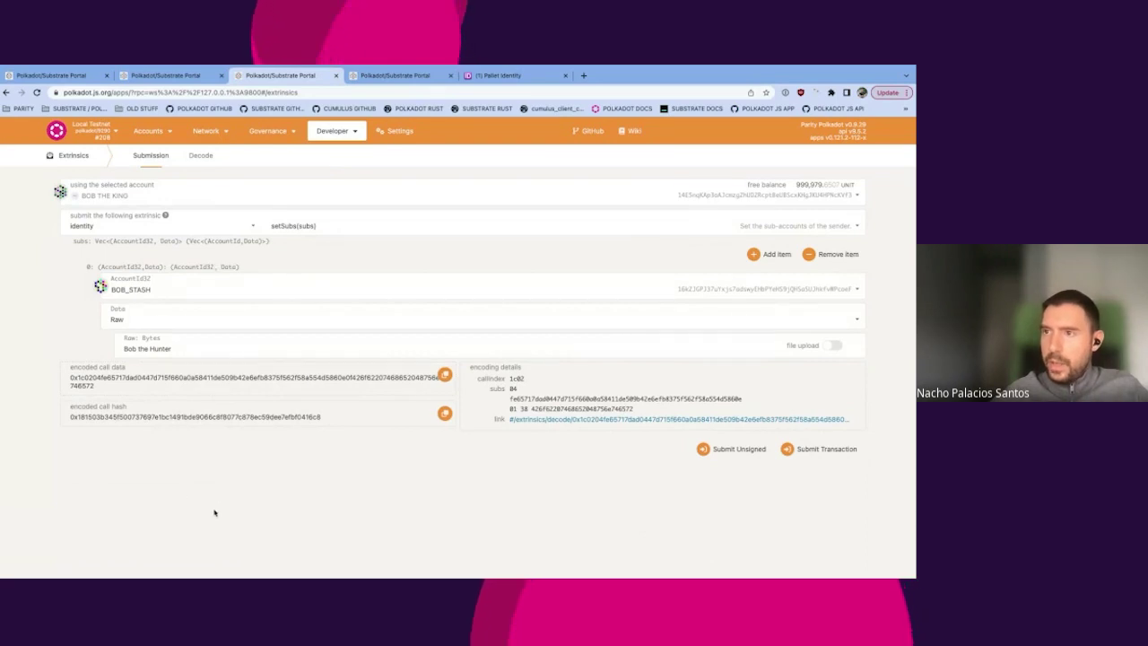
{"action": "left_click", "coordinate": [842, 457]}
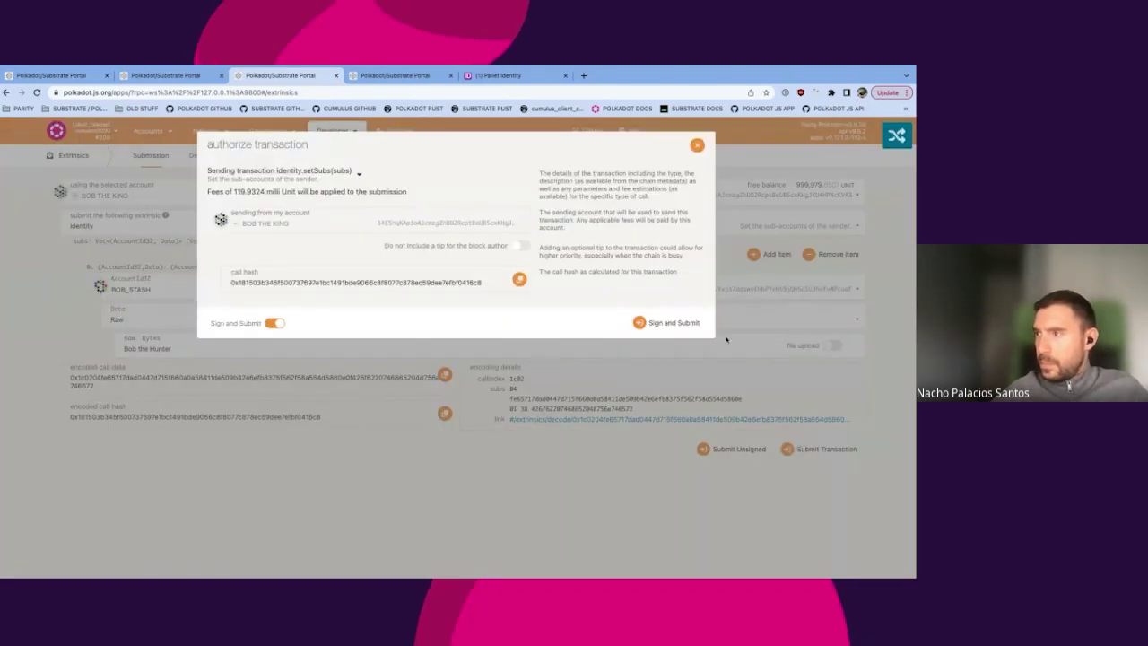
{"action": "left_click", "coordinate": [670, 323]}
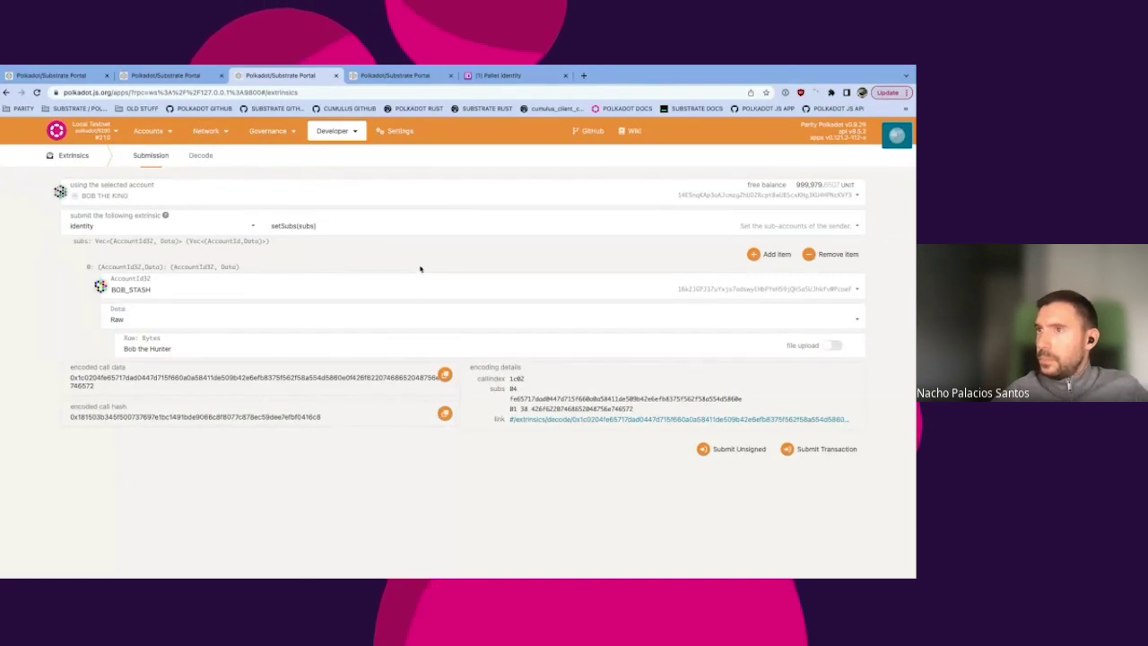
Open the explorer's chain info and expand the latest balances.Reserved event to review the amount reserved for the sub-account.
{"action": "left_click", "coordinate": [166, 75]}
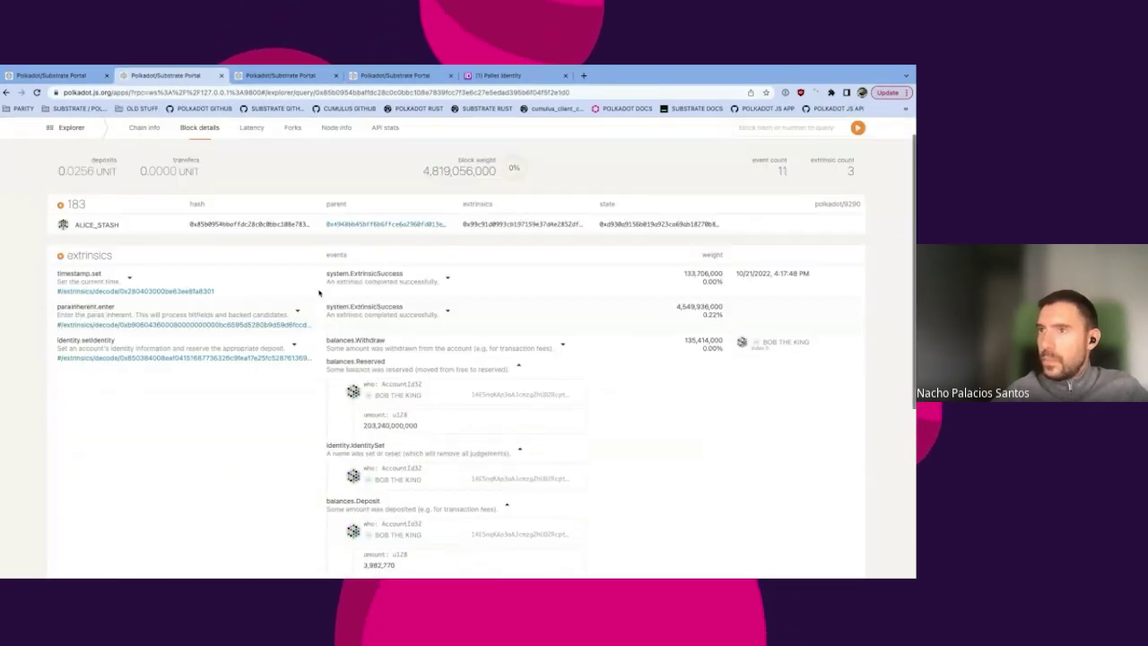
{"action": "mouse_move", "coordinate": [205, 132]}
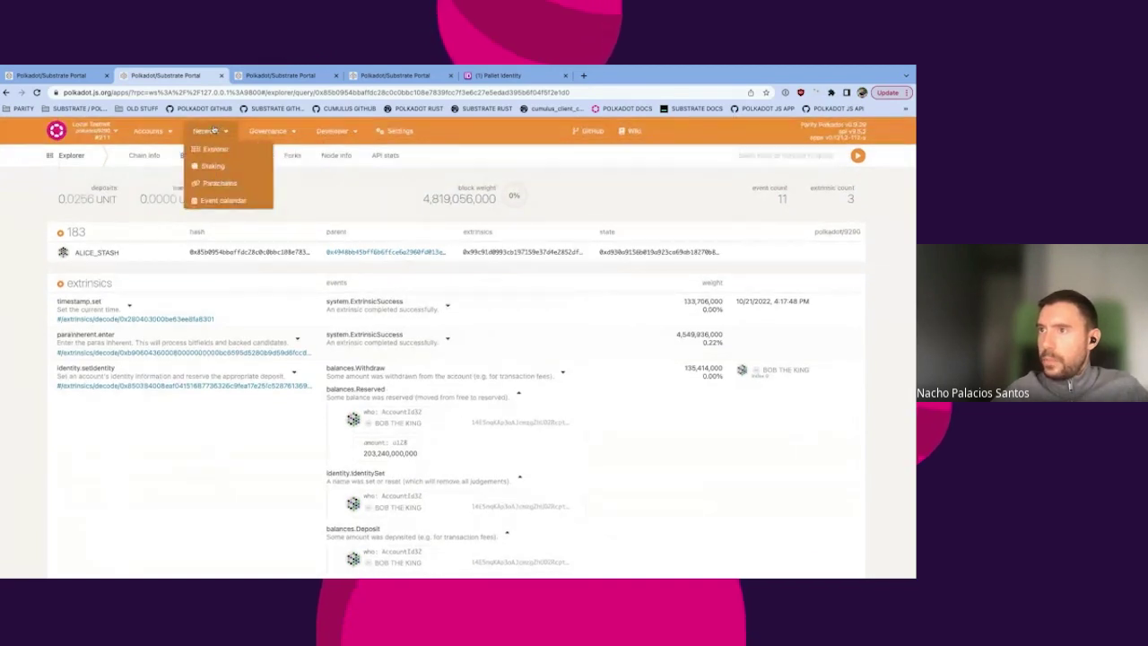
{"action": "left_click", "coordinate": [215, 149]}
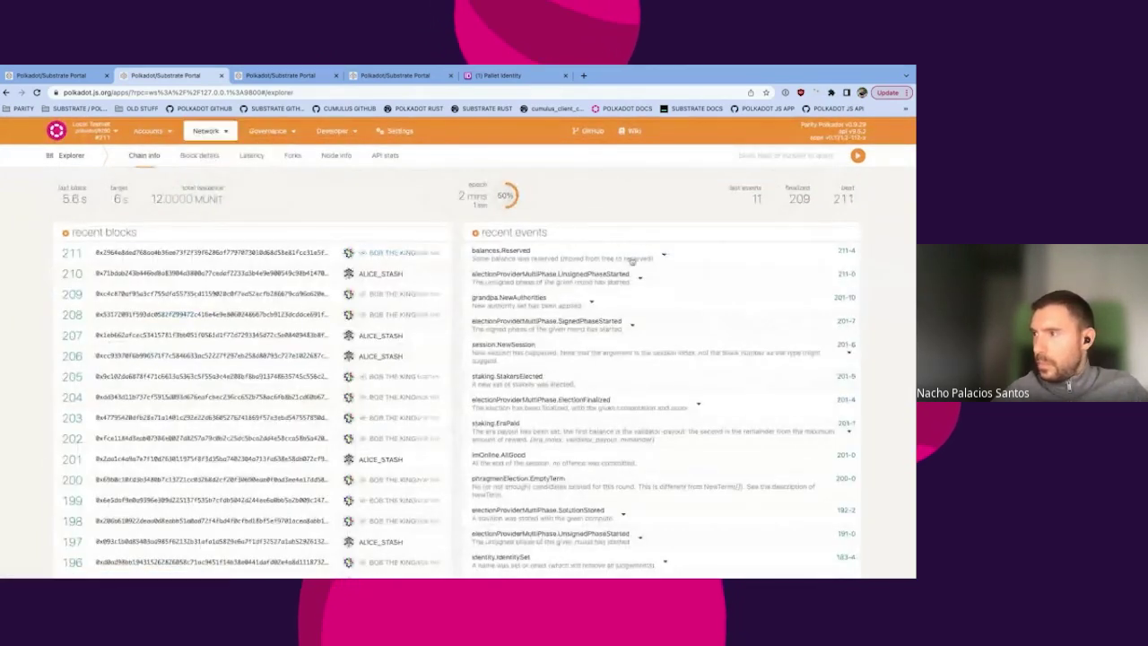
{"action": "left_click", "coordinate": [661, 280]}
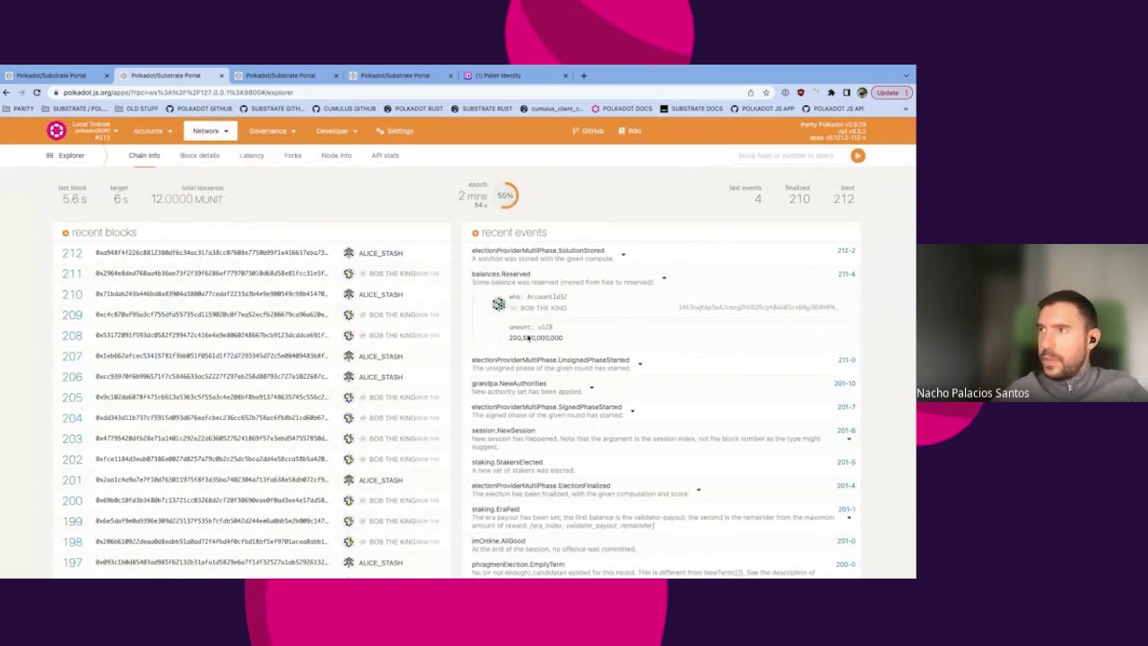
Query the identity pallet's subAccountDeposit constant in the chain state.
{"action": "left_click", "coordinate": [409, 76]}
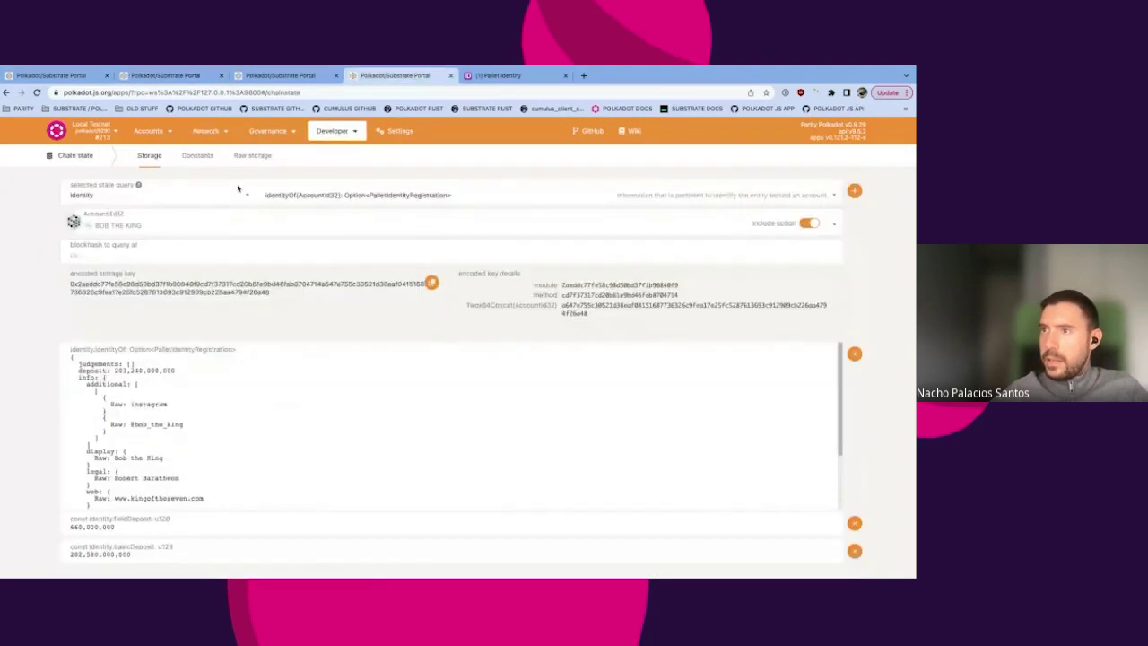
{"action": "left_click", "coordinate": [199, 156]}
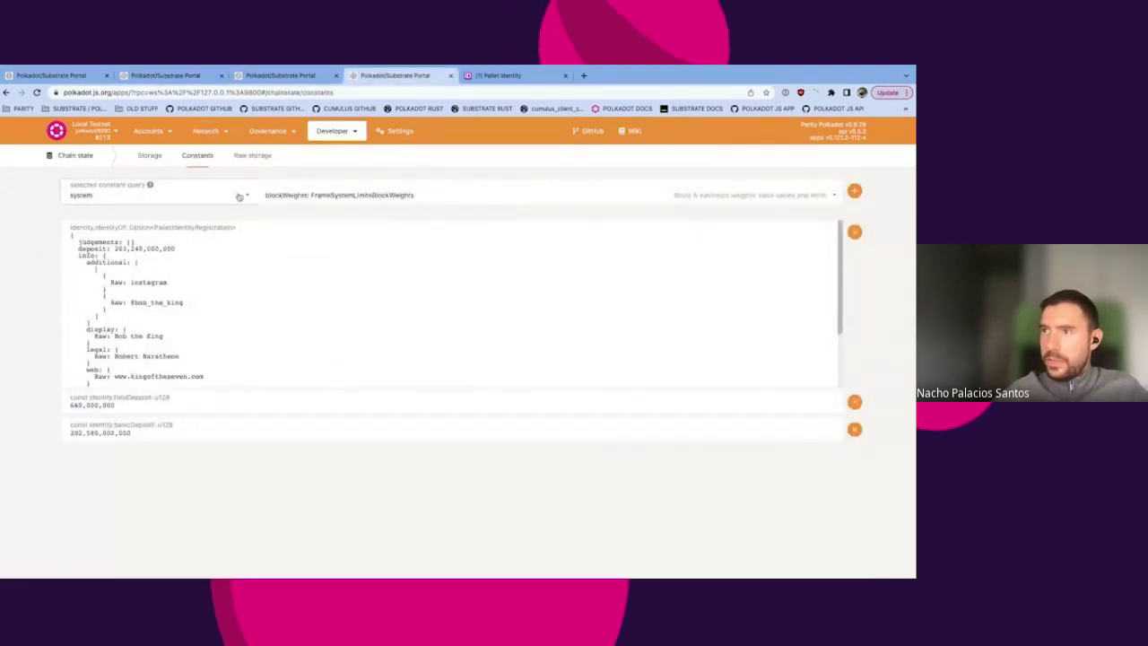
{"action": "left_click", "coordinate": [239, 197]}
{"action": "scroll", "coordinate": [197, 303], "scroll_direction": "up", "scroll_amount": 5}
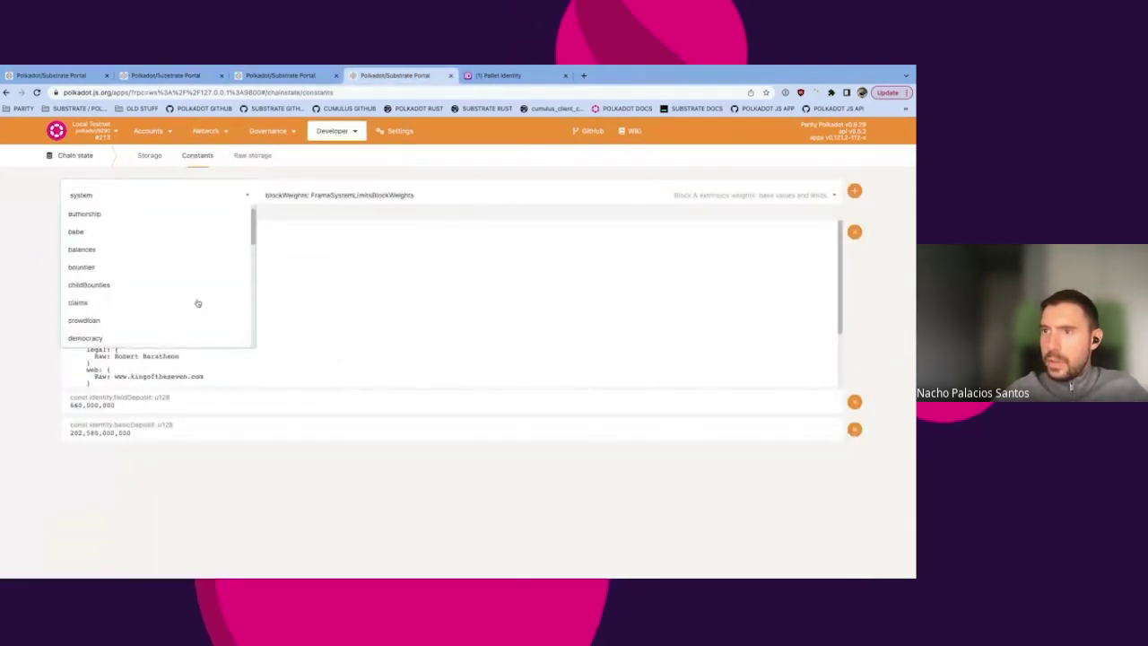
{"action": "scroll", "coordinate": [197, 302], "scroll_direction": "down", "scroll_amount": 5}
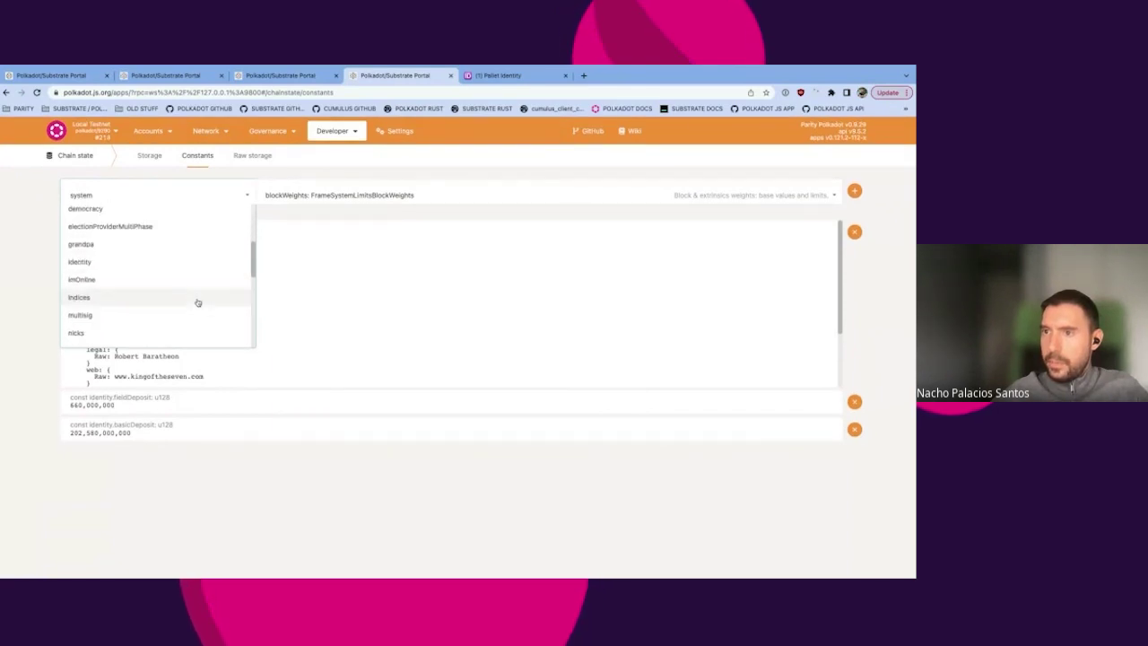
{"action": "left_click", "coordinate": [146, 264]}
{"action": "left_click", "coordinate": [363, 194]}
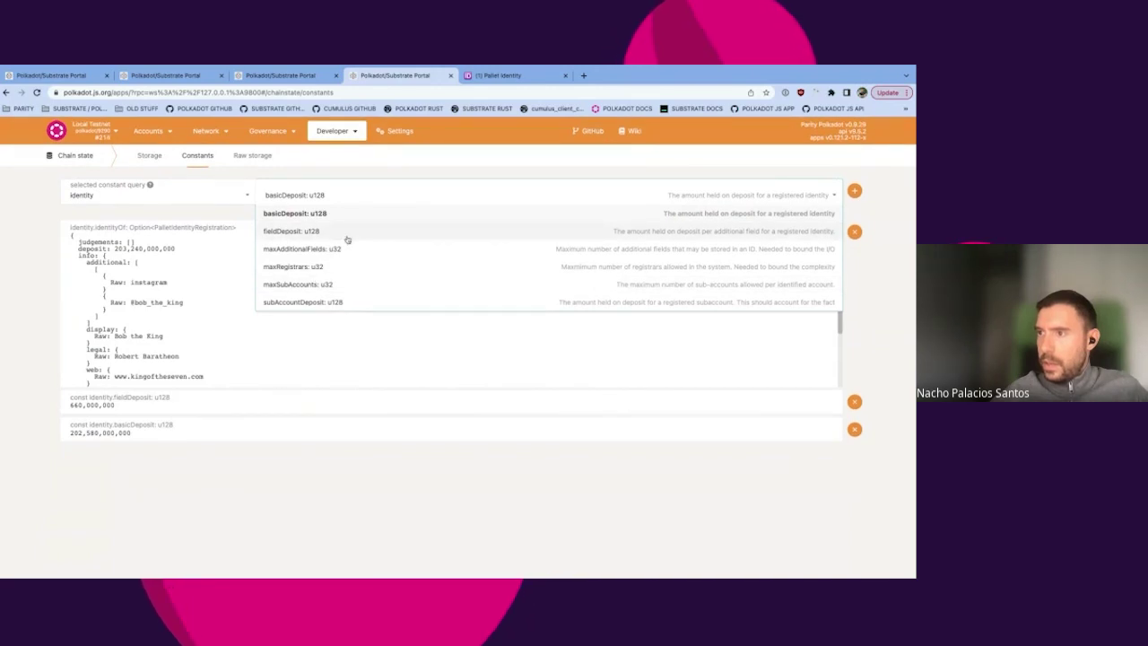
{"action": "left_click", "coordinate": [305, 302]}
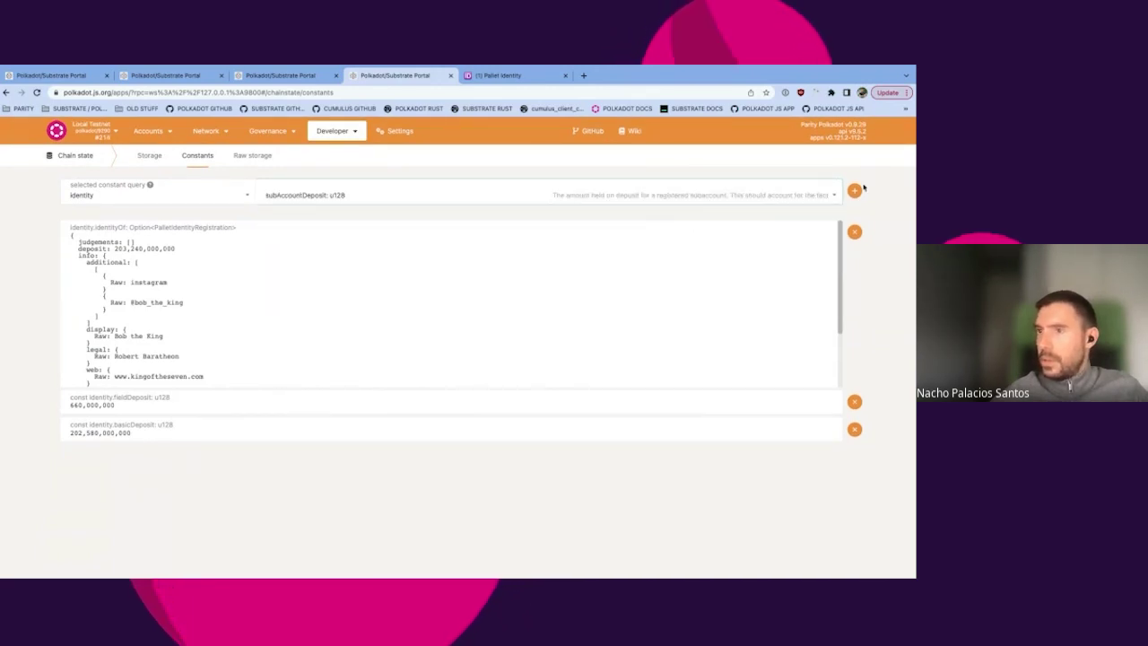
{"action": "left_click", "coordinate": [860, 189]}
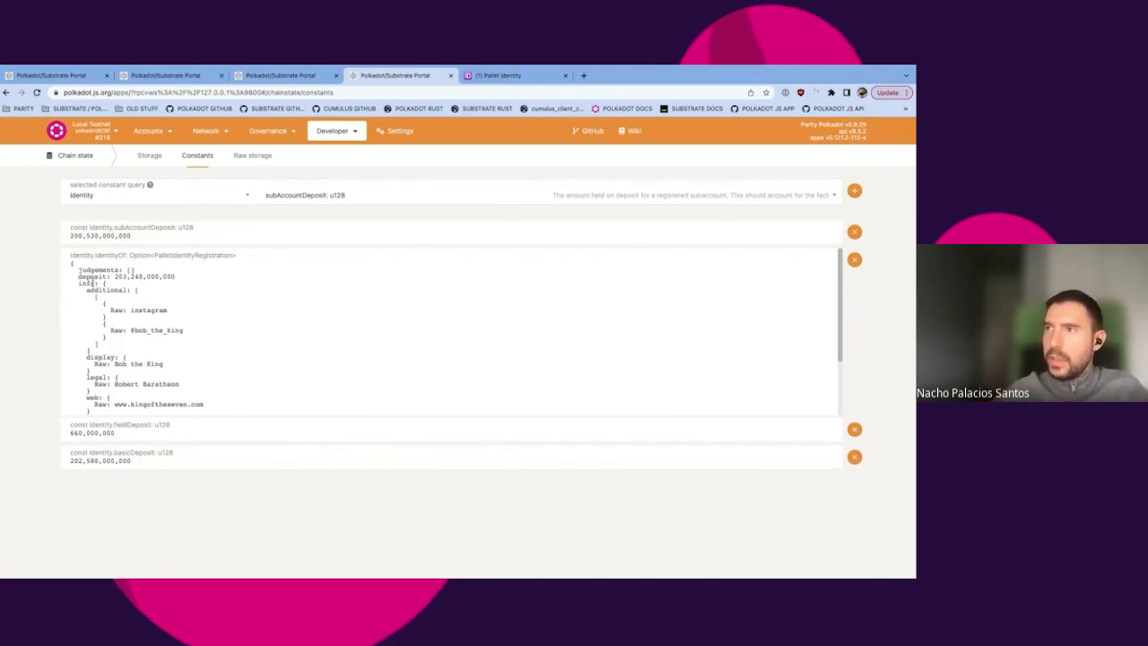
Review the subs entry in the parent account's details, and open the linked sub-account to review its inherited identity.
{"action": "left_click", "coordinate": [171, 76]}
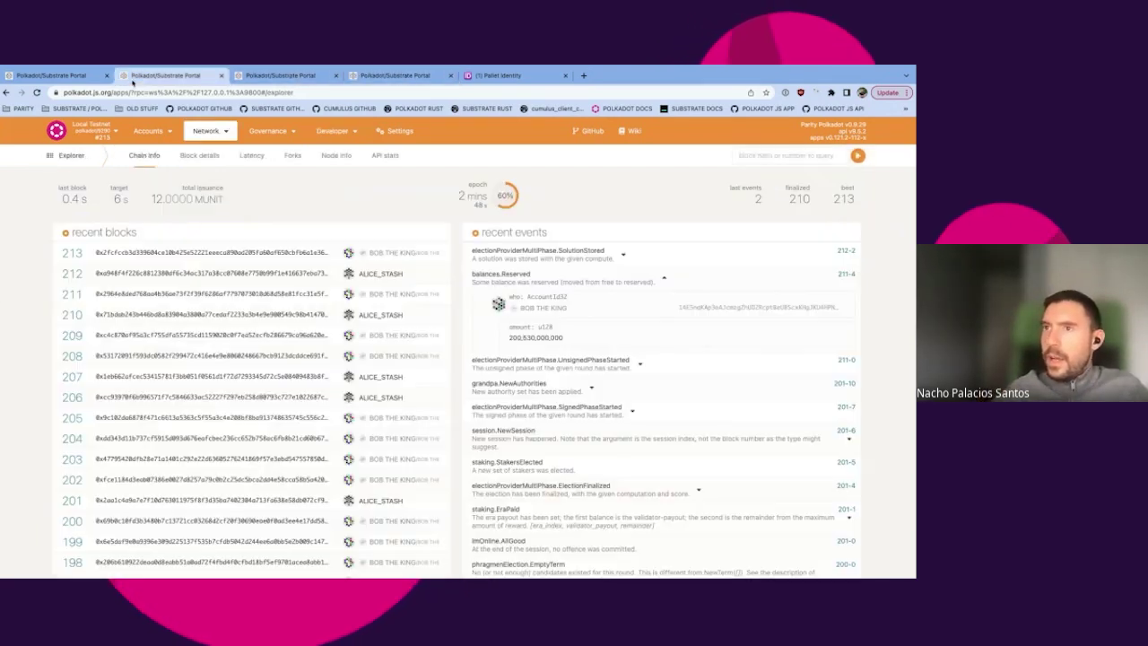
{"action": "left_click", "coordinate": [59, 77]}
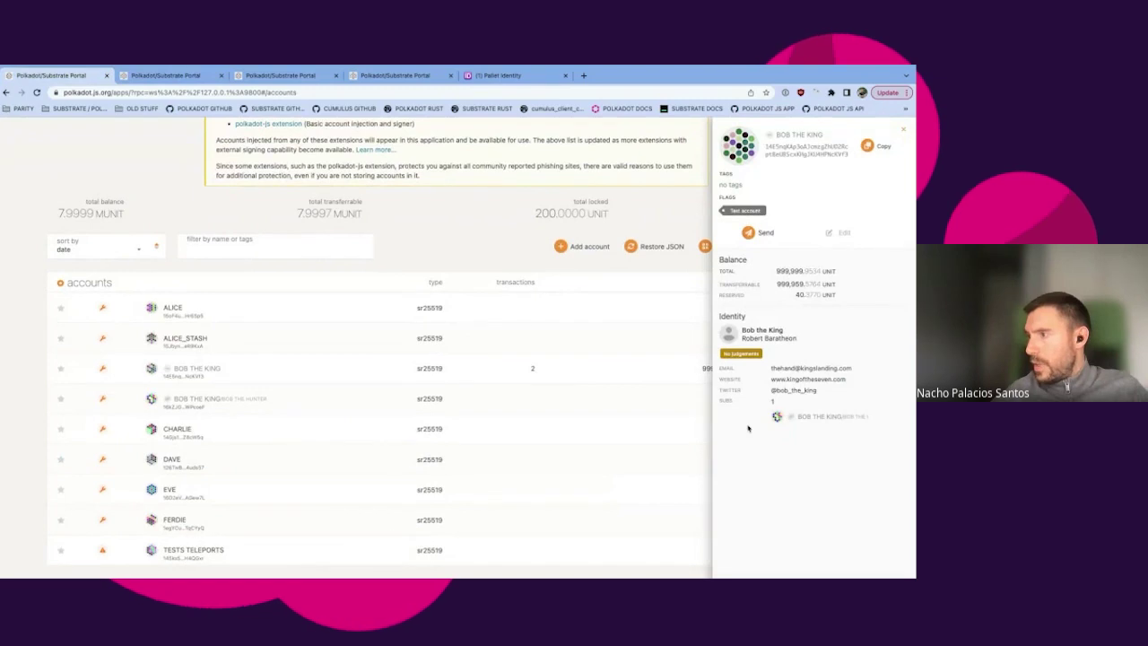
{"action": "left_click", "coordinate": [825, 416]}
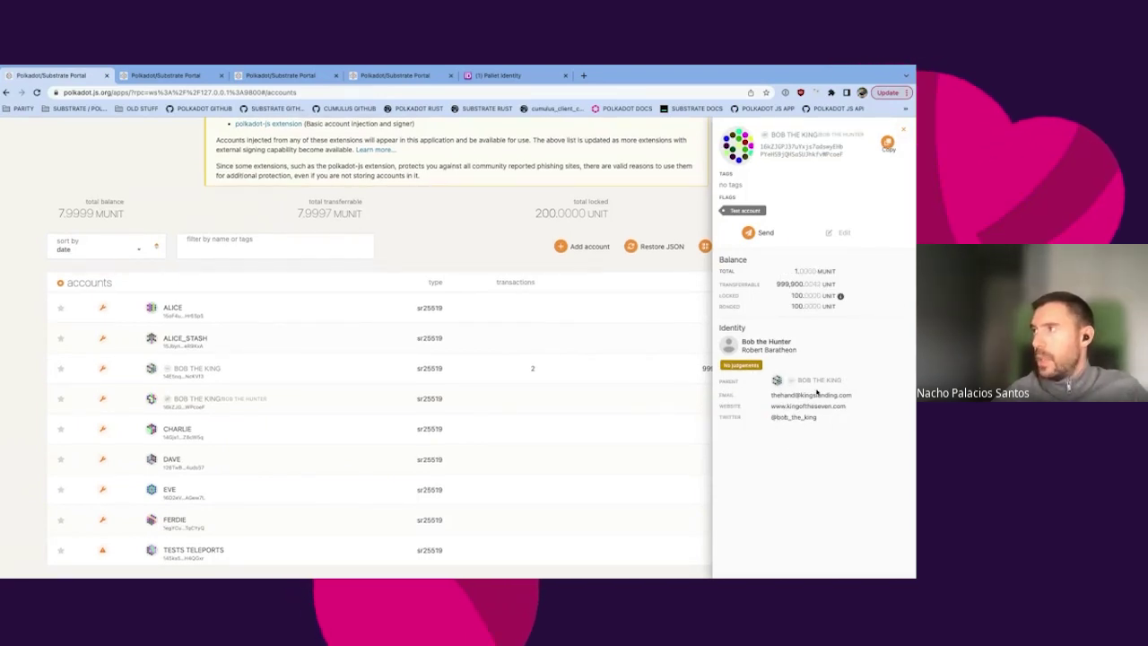
Decode the copied sudo(call) extrinsic wrapping identity.addRegistrar for the CHARLIE development account and load it for submission.
{"action": "left_click", "coordinate": [328, 75]}
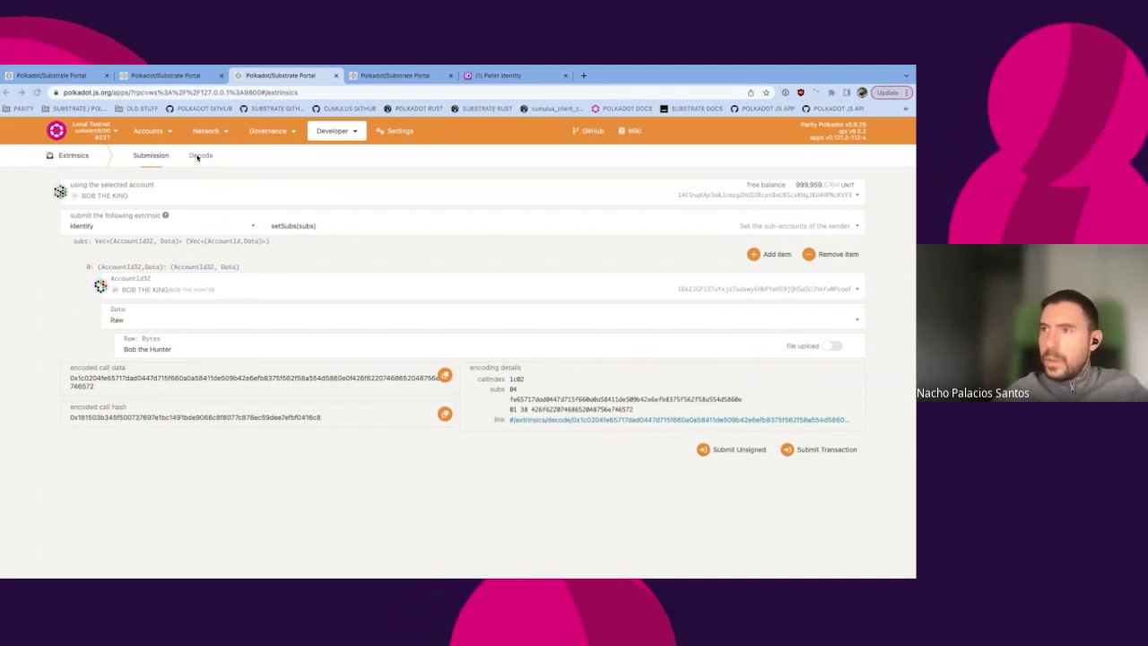
{"action": "left_click", "coordinate": [200, 155]}
{"action": "key", "text": "ctrl+a"}
{"action": "key", "text": "ctrl+v"}
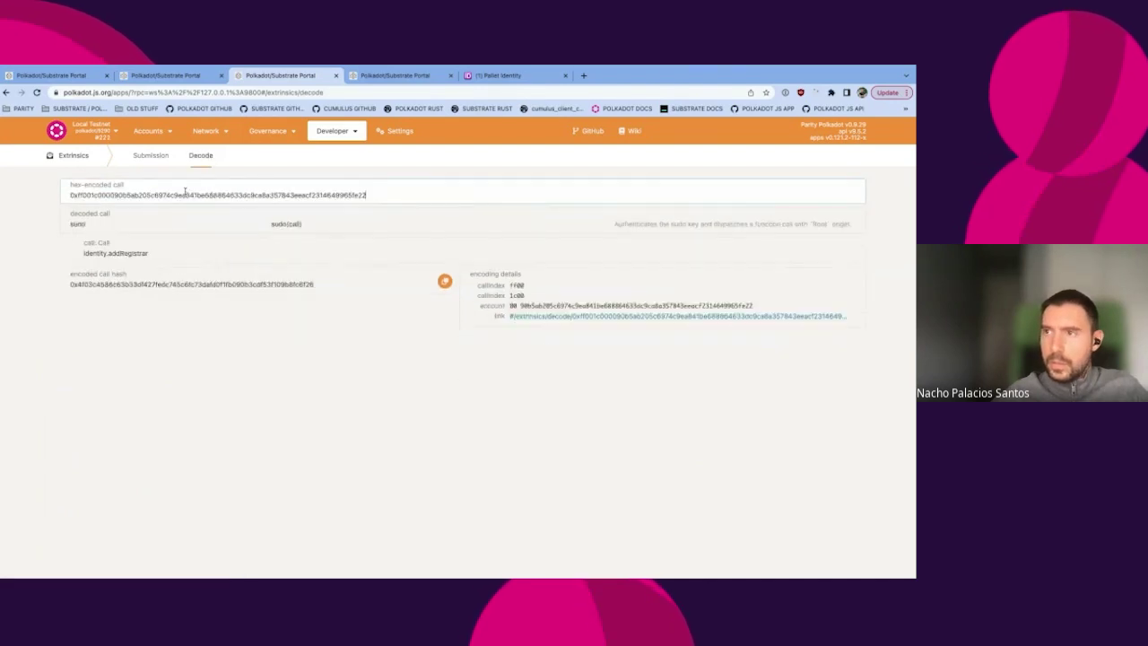
{"action": "left_click", "coordinate": [151, 156]}
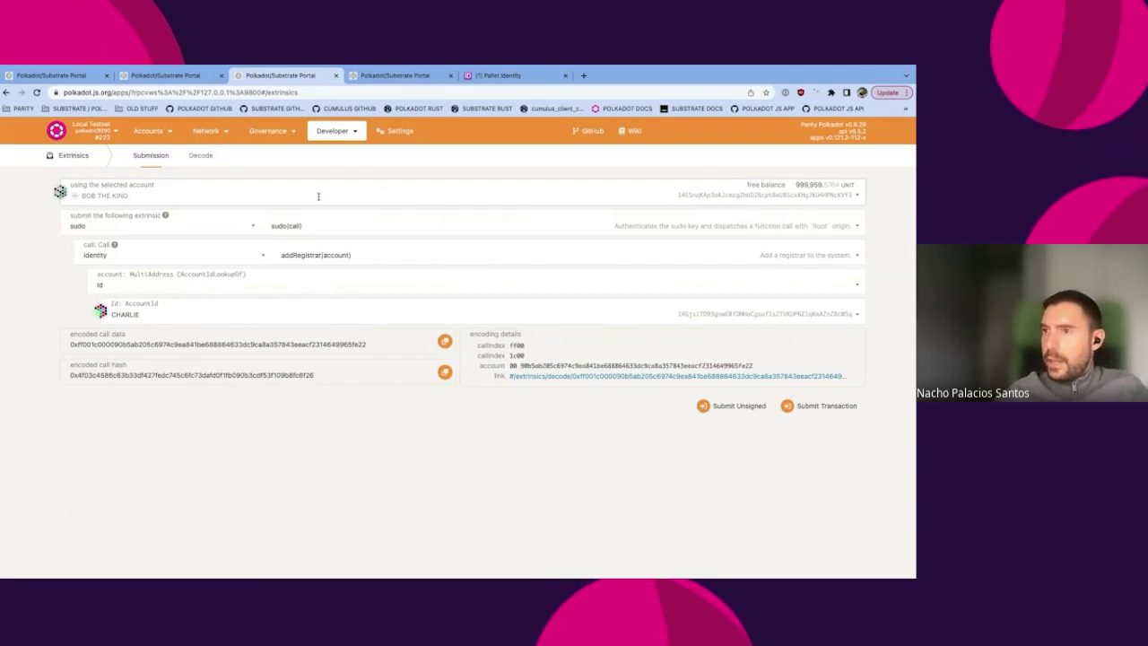
Select the ALICE development account as sender, then sign and submit the sudo addRegistrar extrinsic.
{"action": "left_click", "coordinate": [256, 194]}
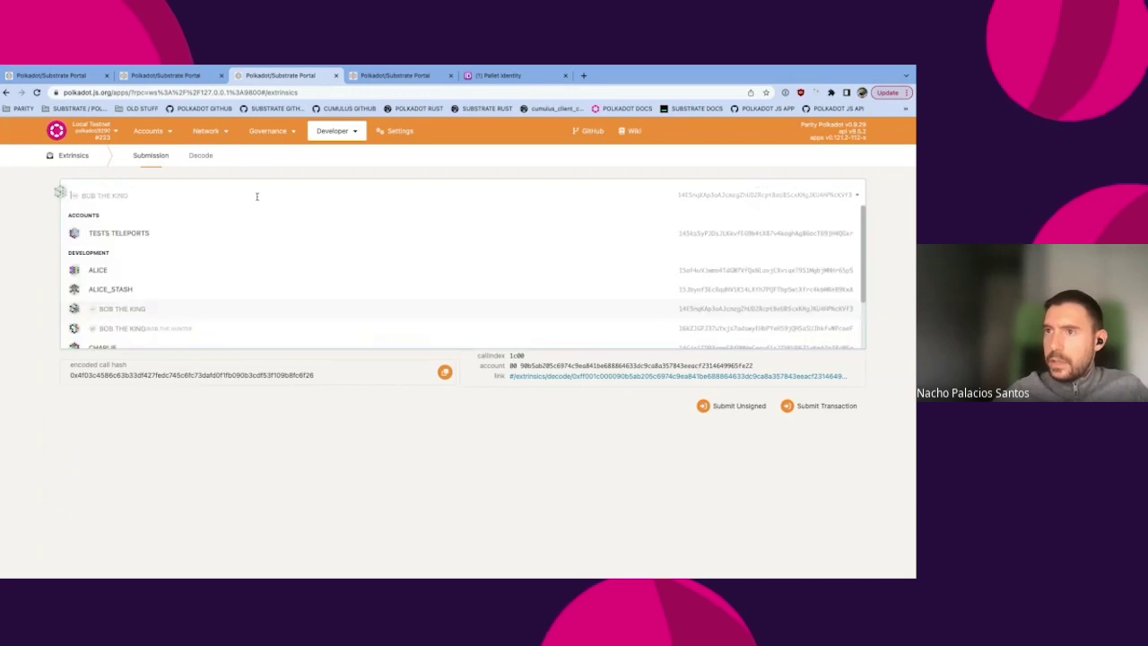
{"action": "left_click", "coordinate": [94, 269]}
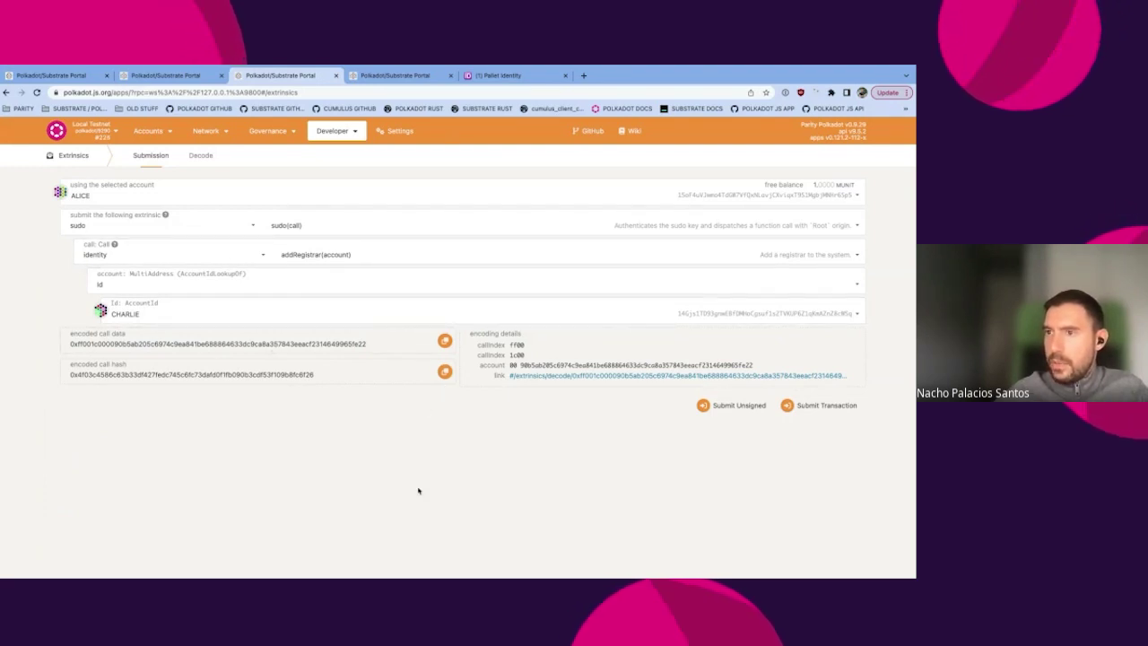
{"action": "left_click", "coordinate": [828, 406]}
{"action": "left_click", "coordinate": [669, 320]}
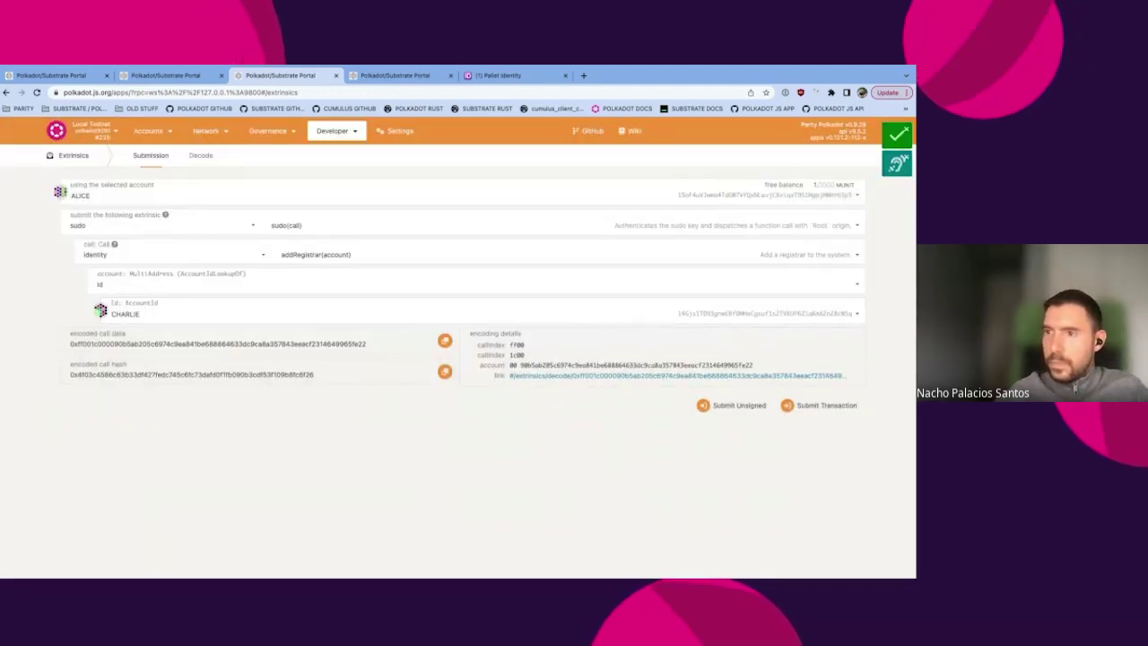
Query the identity pallet's registrars() storage in the chain state to check the added registrar.
{"action": "left_click", "coordinate": [386, 76]}
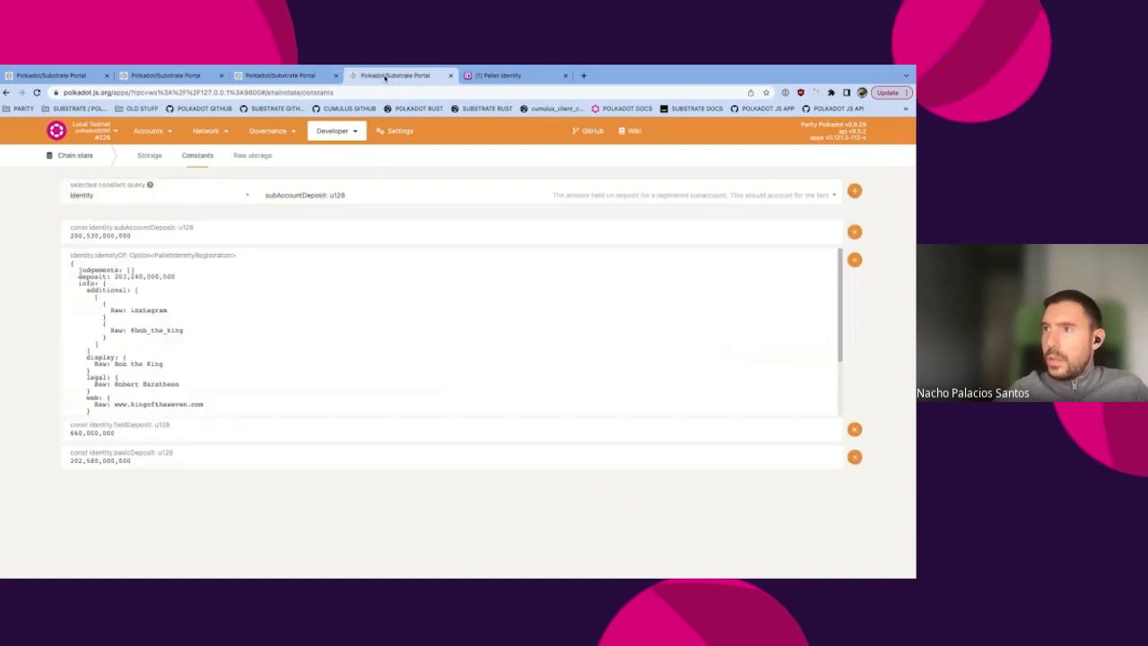
{"action": "left_click", "coordinate": [333, 196]}
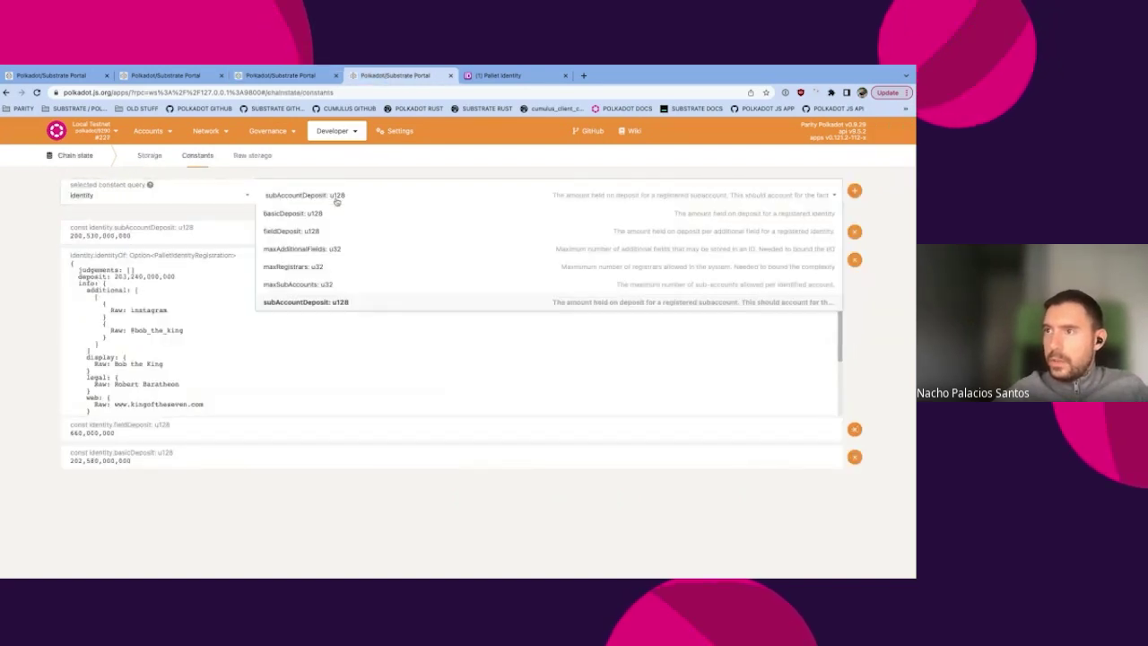
{"action": "left_click", "coordinate": [150, 155]}
{"action": "left_click", "coordinate": [221, 199]}
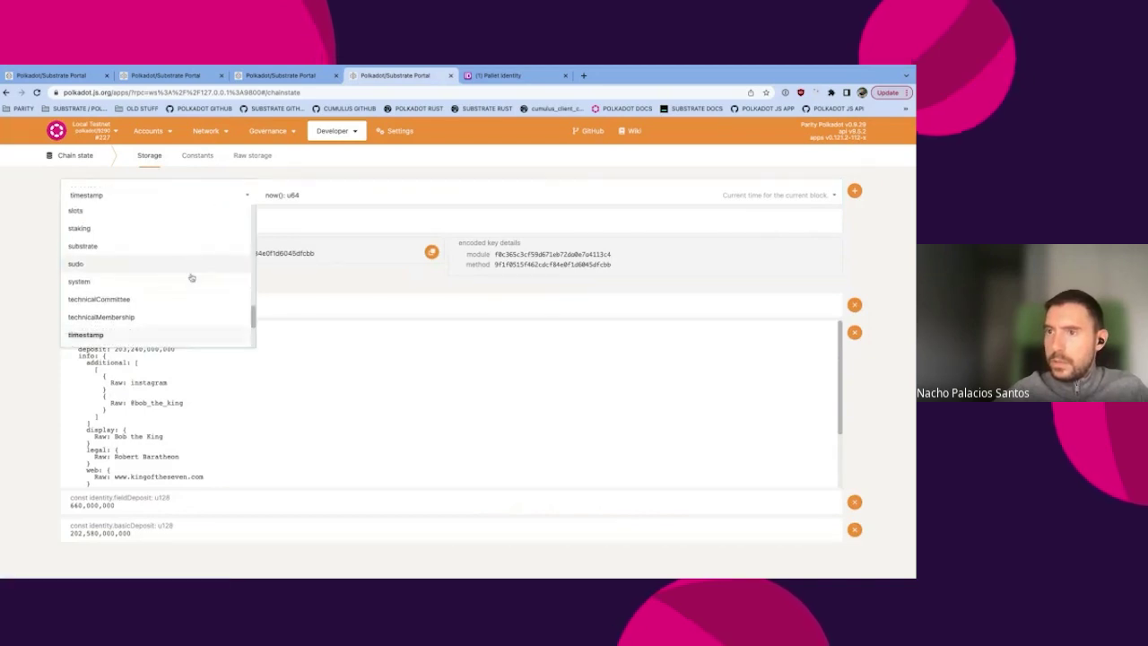
{"action": "scroll", "coordinate": [191, 278], "scroll_direction": "up", "scroll_amount": 3}
{"action": "scroll", "coordinate": [191, 278], "scroll_direction": "up", "scroll_amount": 5}
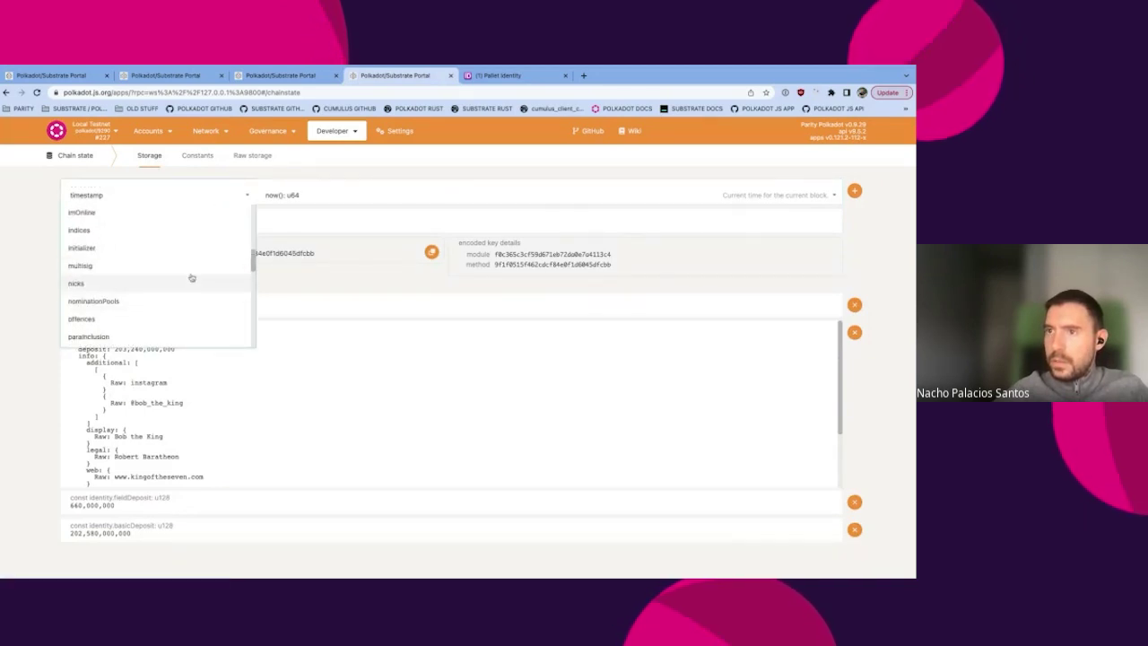
{"action": "left_click", "coordinate": [191, 240]}
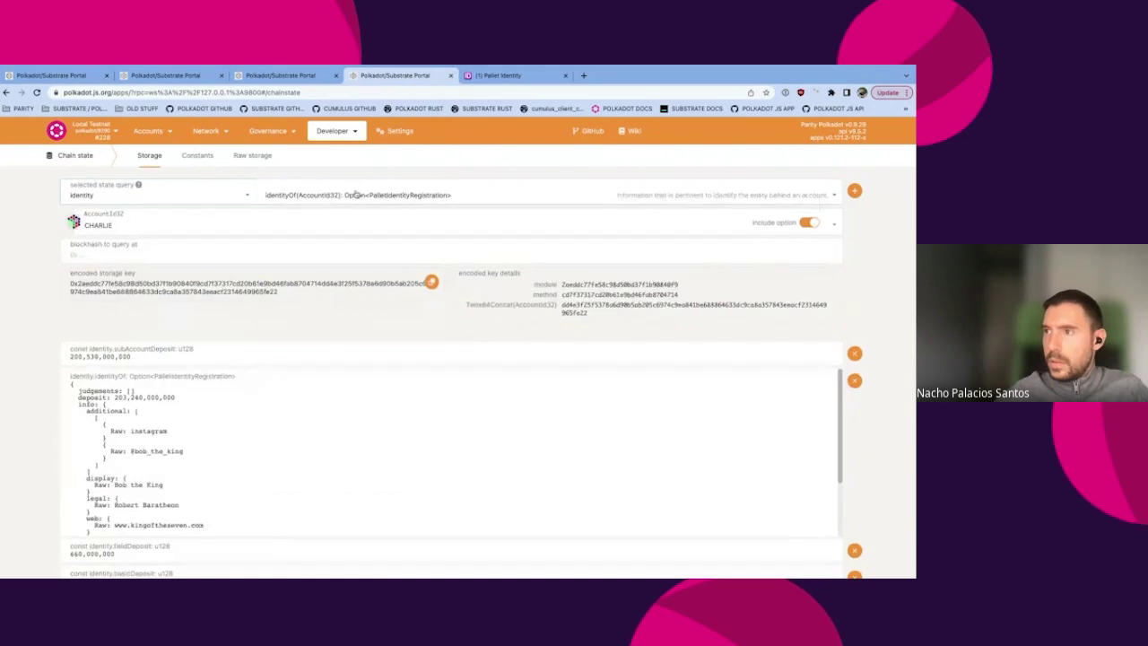
{"action": "left_click", "coordinate": [278, 195]}
{"action": "left_click", "coordinate": [418, 245]}
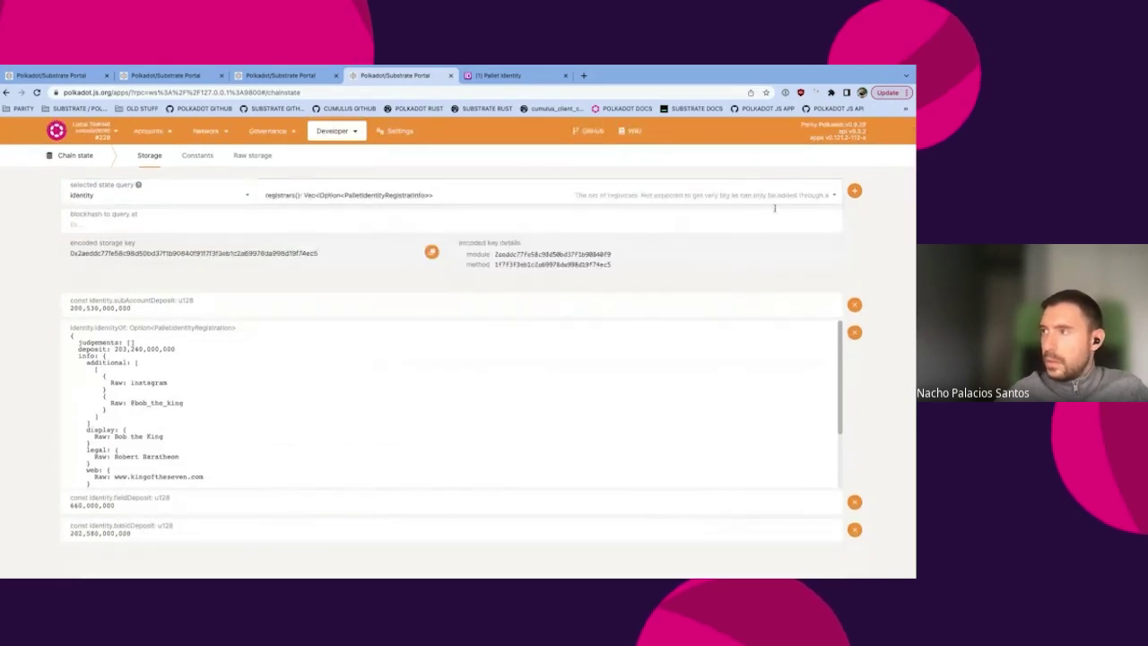
{"action": "left_click", "coordinate": [855, 191]}
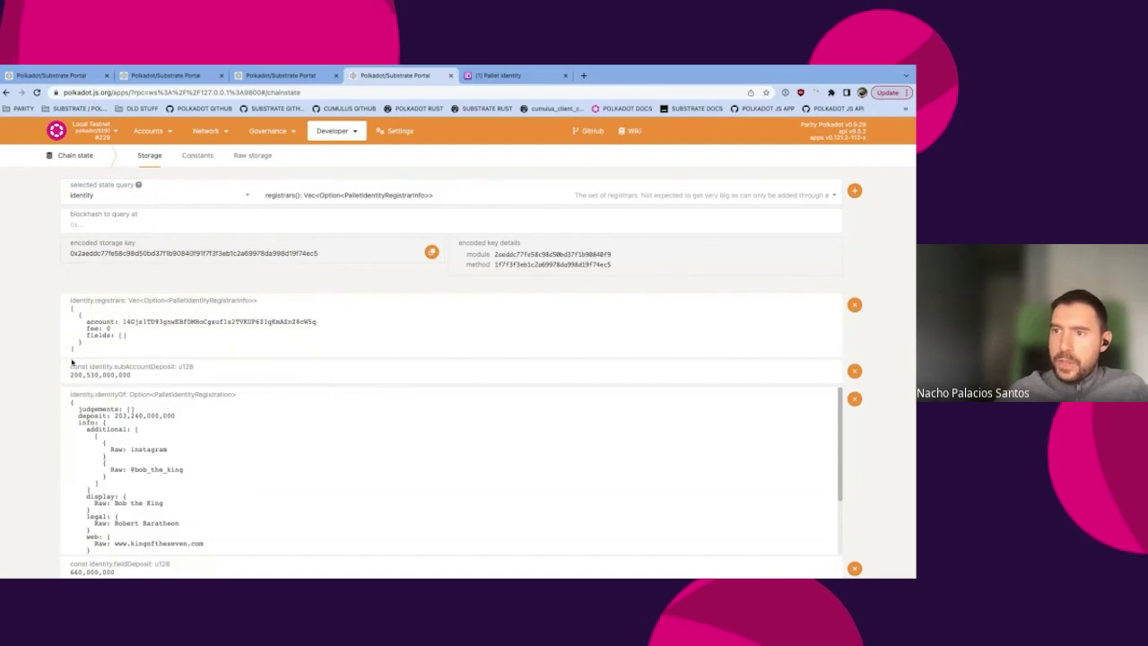
{"action": "scroll", "coordinate": [203, 347], "scroll_direction": "down", "scroll_amount": 1}
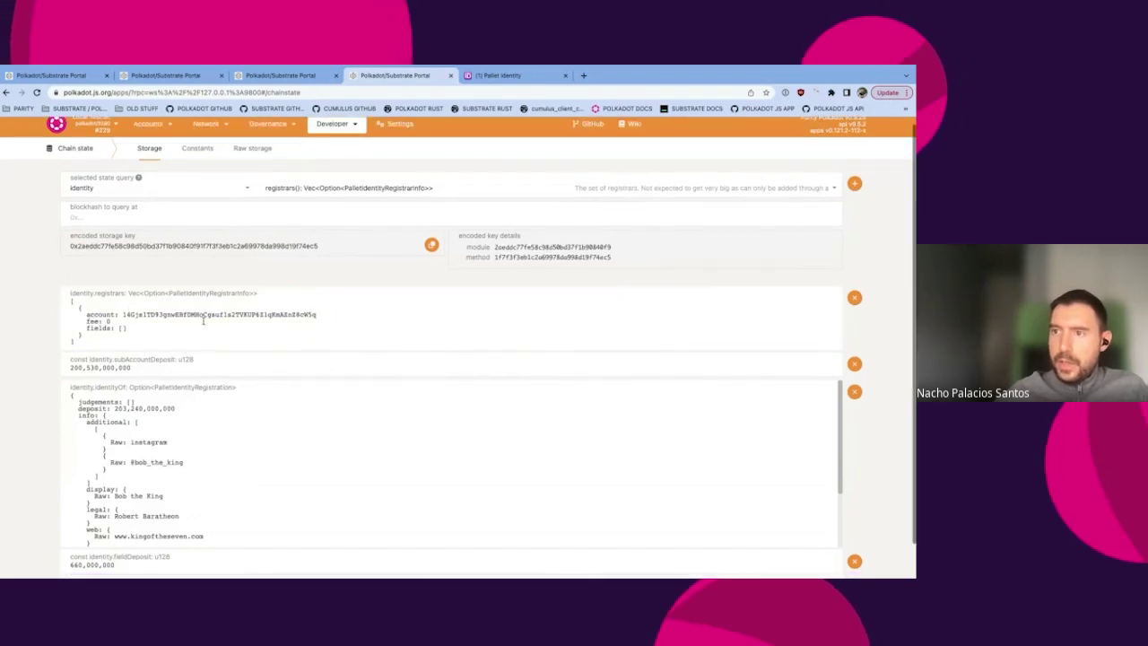
{"action": "scroll", "coordinate": [203, 320], "scroll_direction": "up", "scroll_amount": 1}
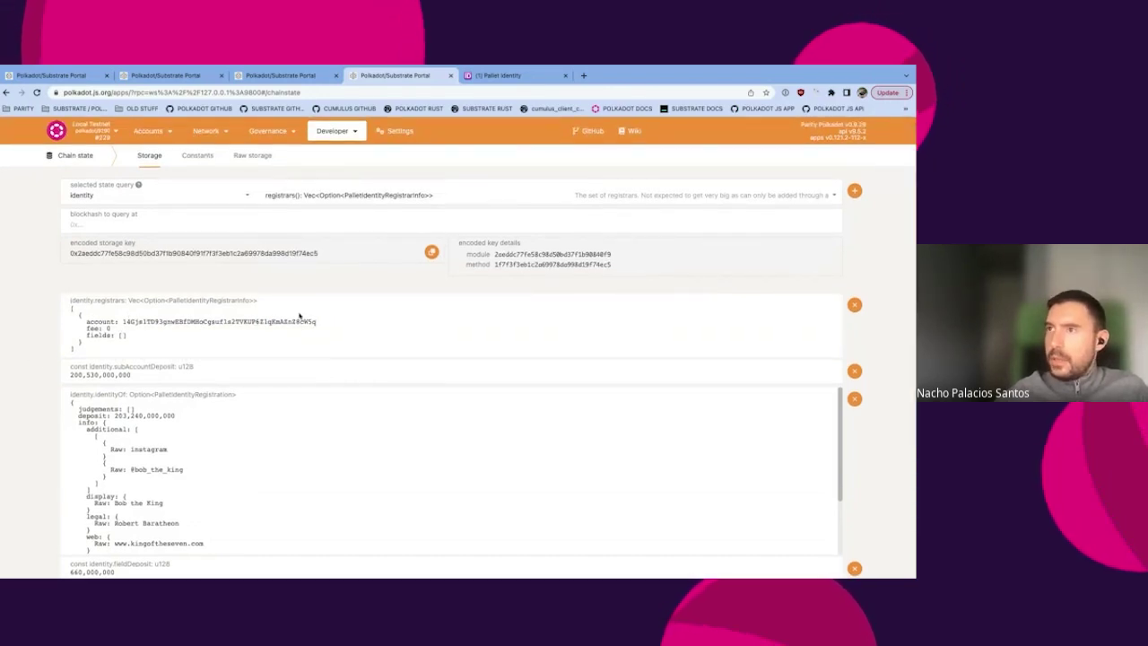
{"action": "left_click", "coordinate": [294, 77]}
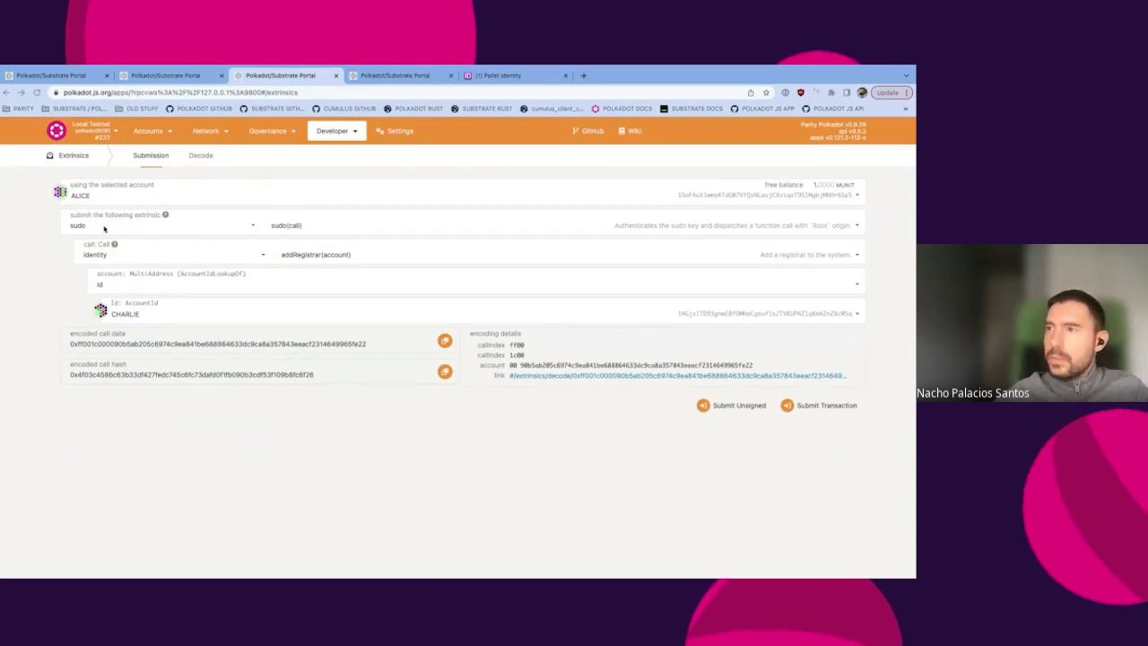
{"action": "left_click", "coordinate": [201, 155]}
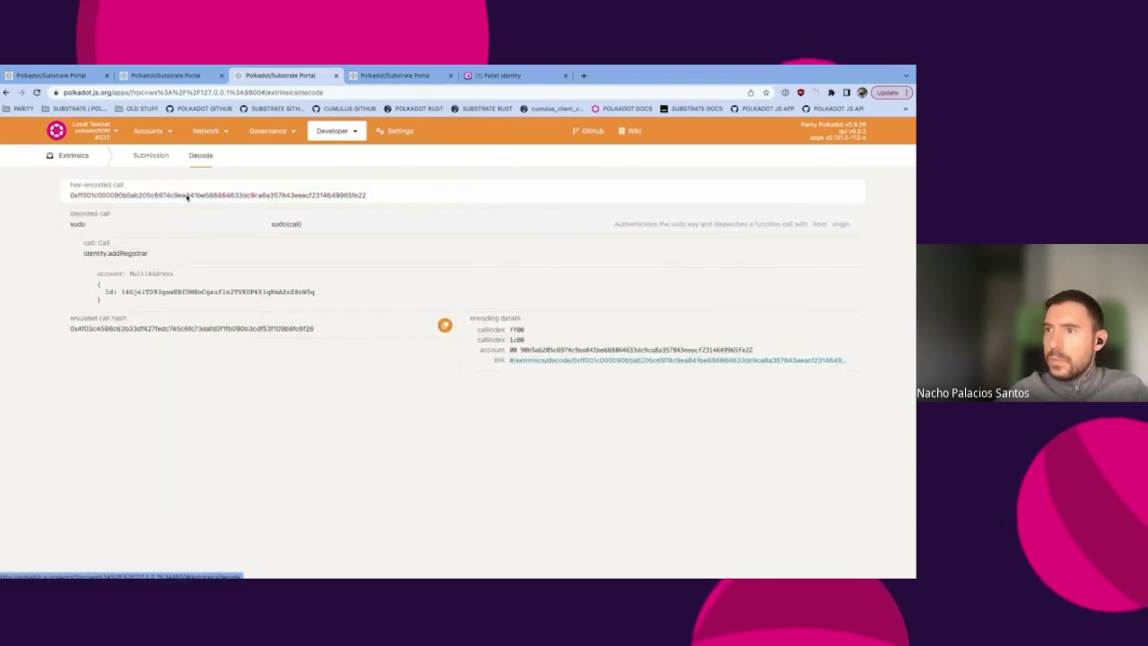
{"action": "key", "text": "ctrl+v"}
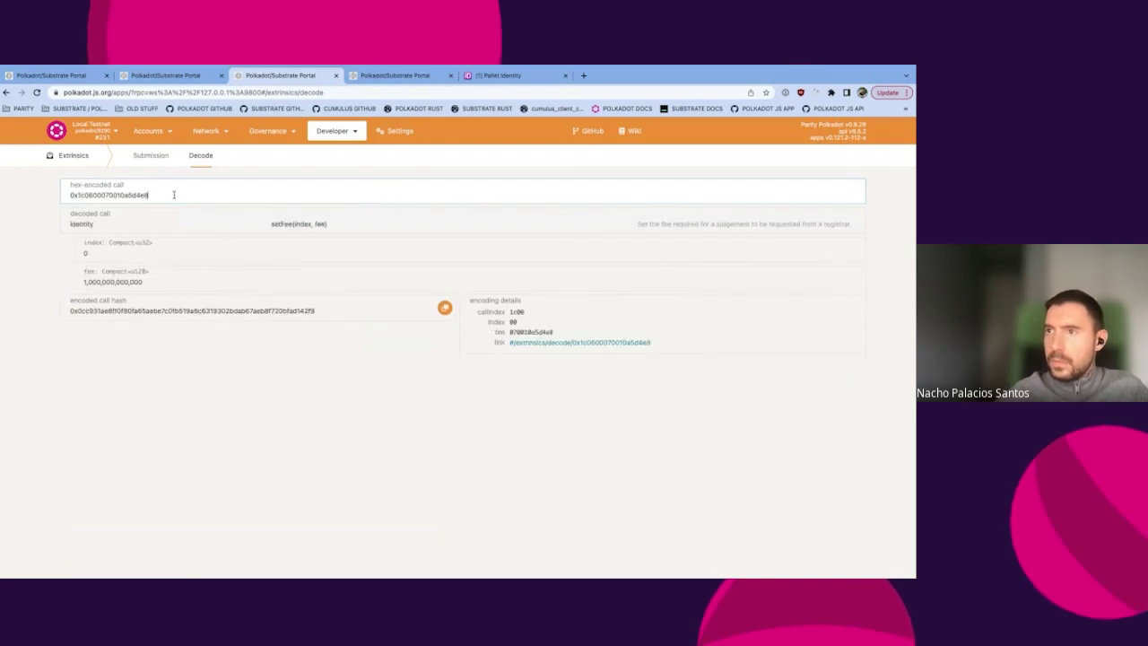
{"action": "left_click", "coordinate": [153, 155]}
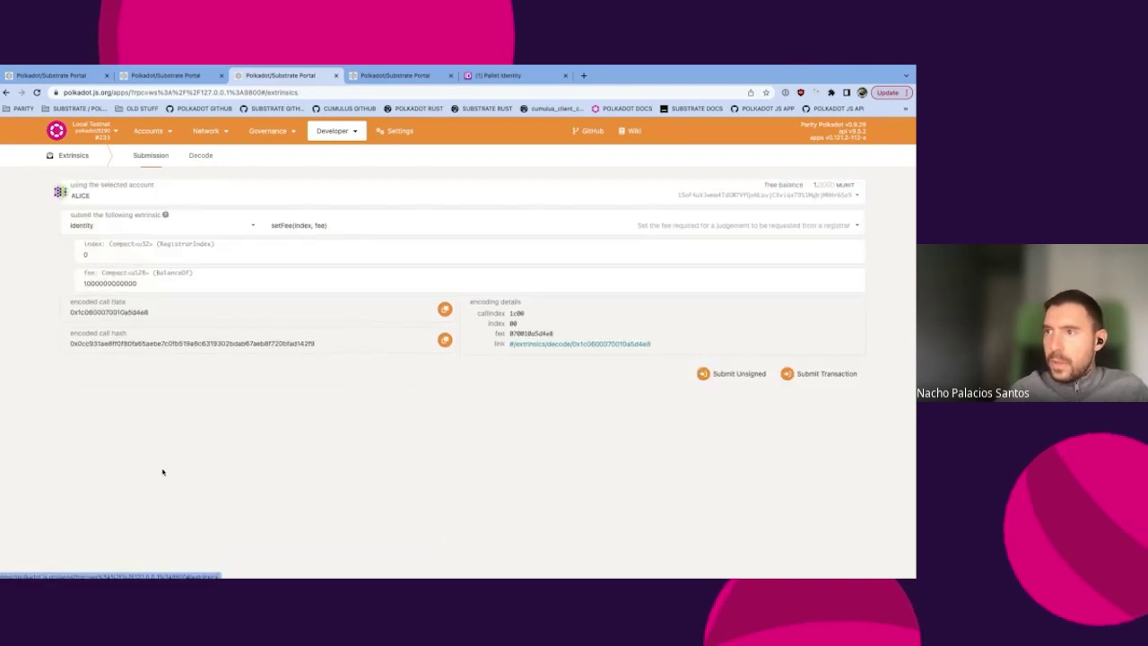
Select the CHARLIE development account as sender, then sign and submit the identity.setFee extrinsic for registrar index 0.
{"action": "left_click", "coordinate": [216, 200]}
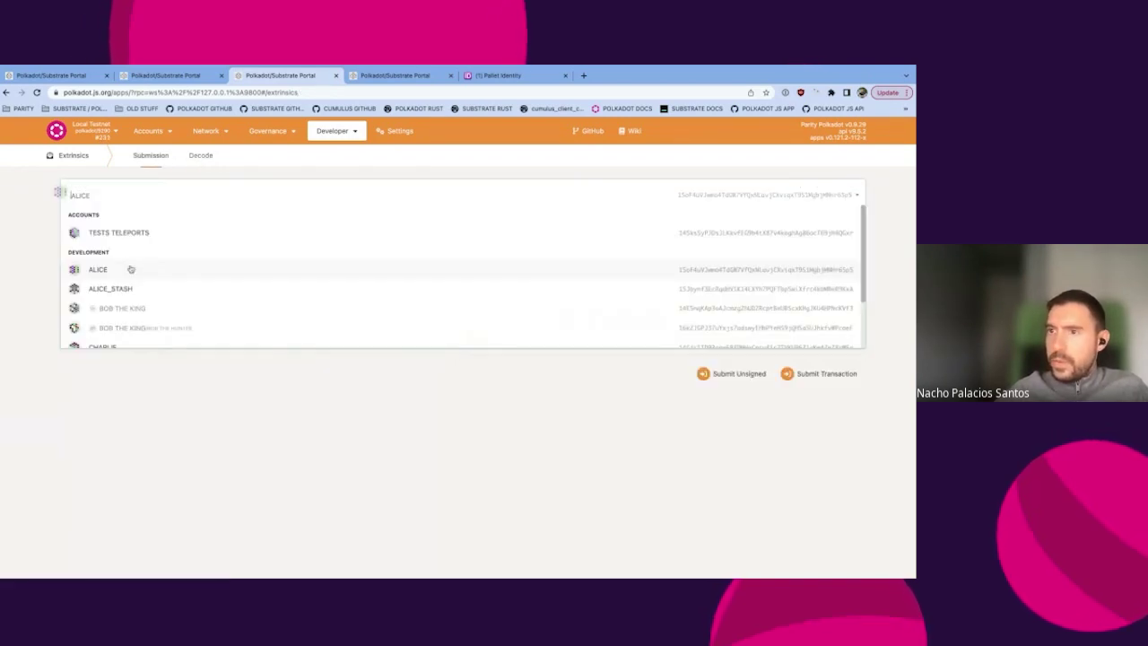
{"action": "scroll", "coordinate": [121, 305], "scroll_direction": "down", "scroll_amount": 2}
{"action": "left_click", "coordinate": [119, 305]}
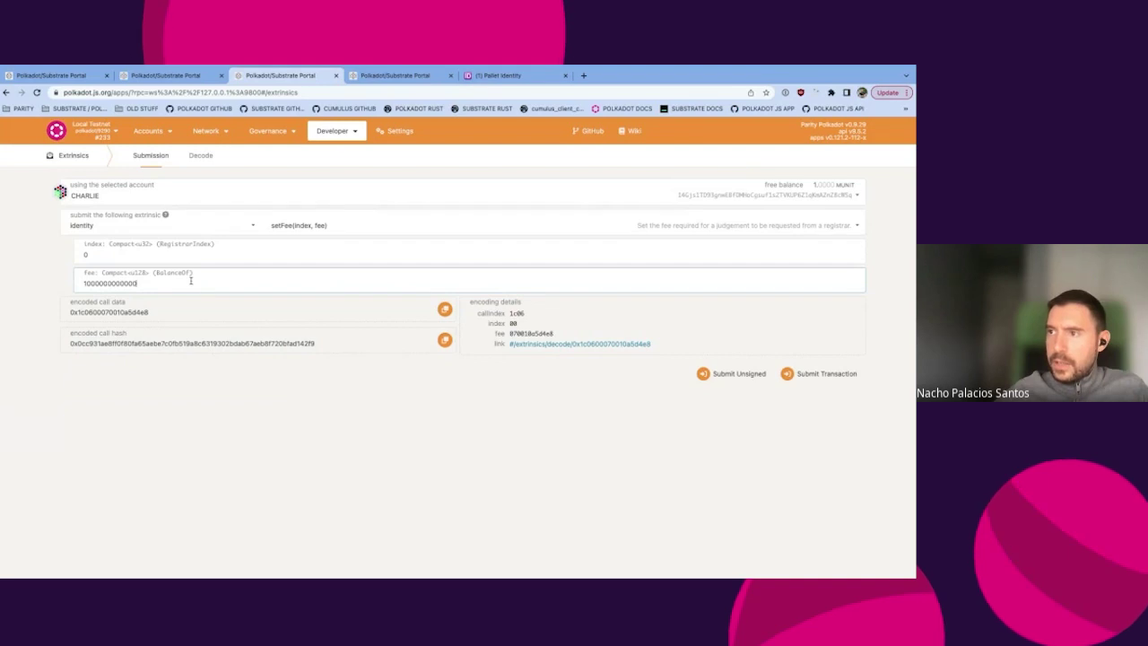
{"action": "left_click", "coordinate": [155, 256]}
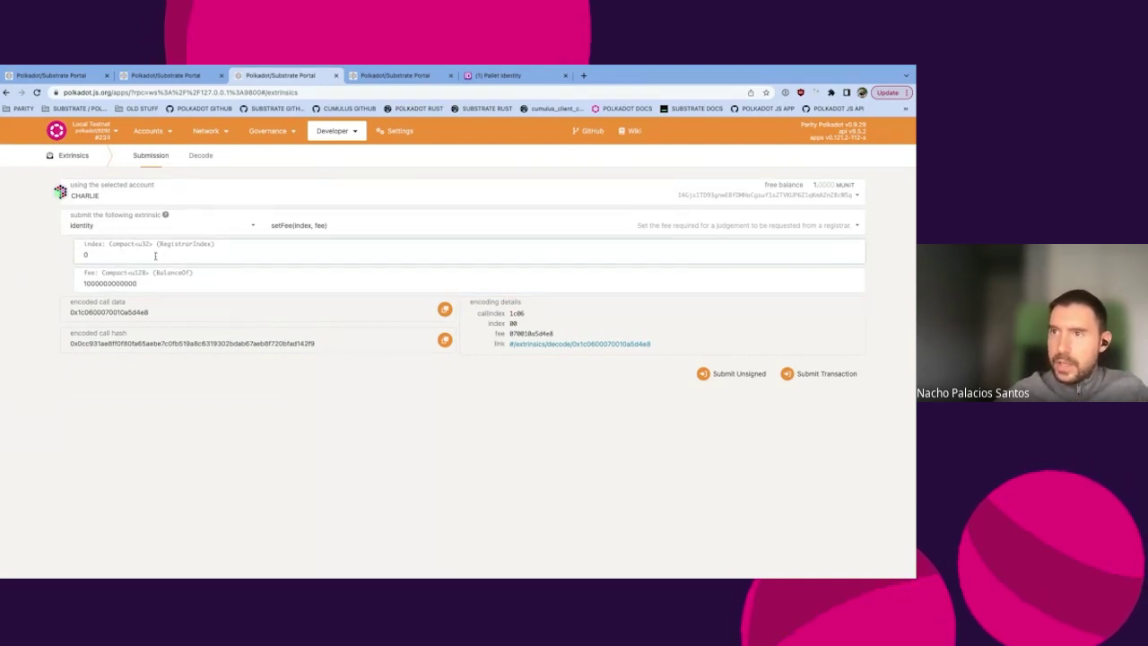
{"action": "left_click", "coordinate": [153, 390]}
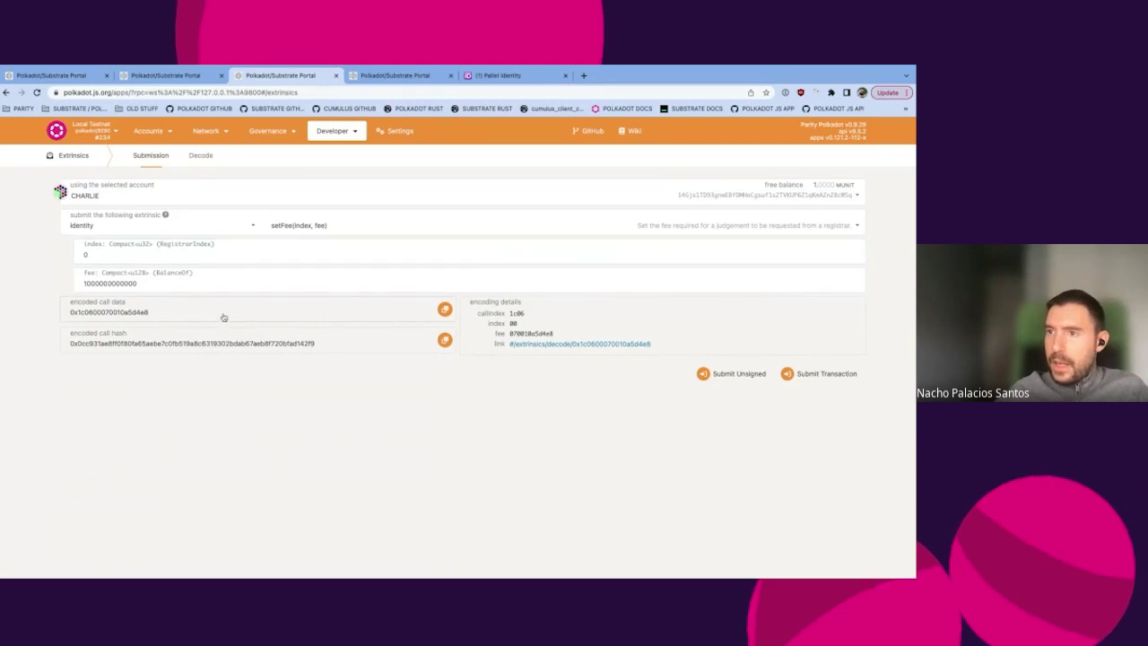
{"action": "left_click", "coordinate": [227, 282]}
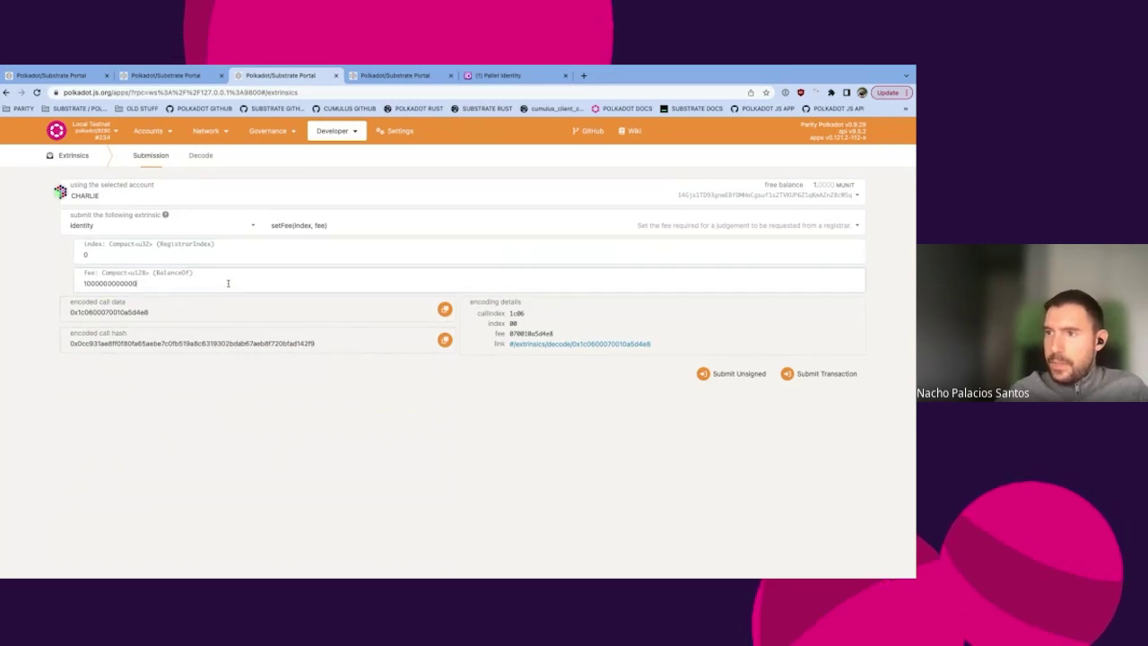
{"action": "left_click", "coordinate": [231, 436]}
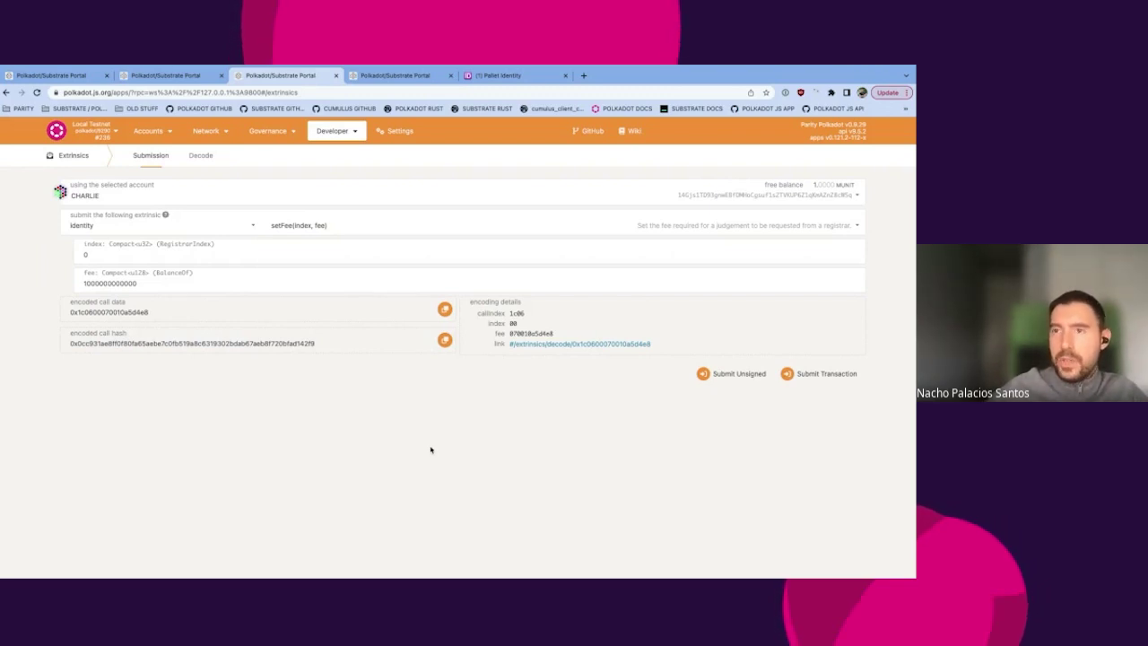
{"action": "left_click", "coordinate": [818, 374]}
{"action": "left_click", "coordinate": [671, 320]}
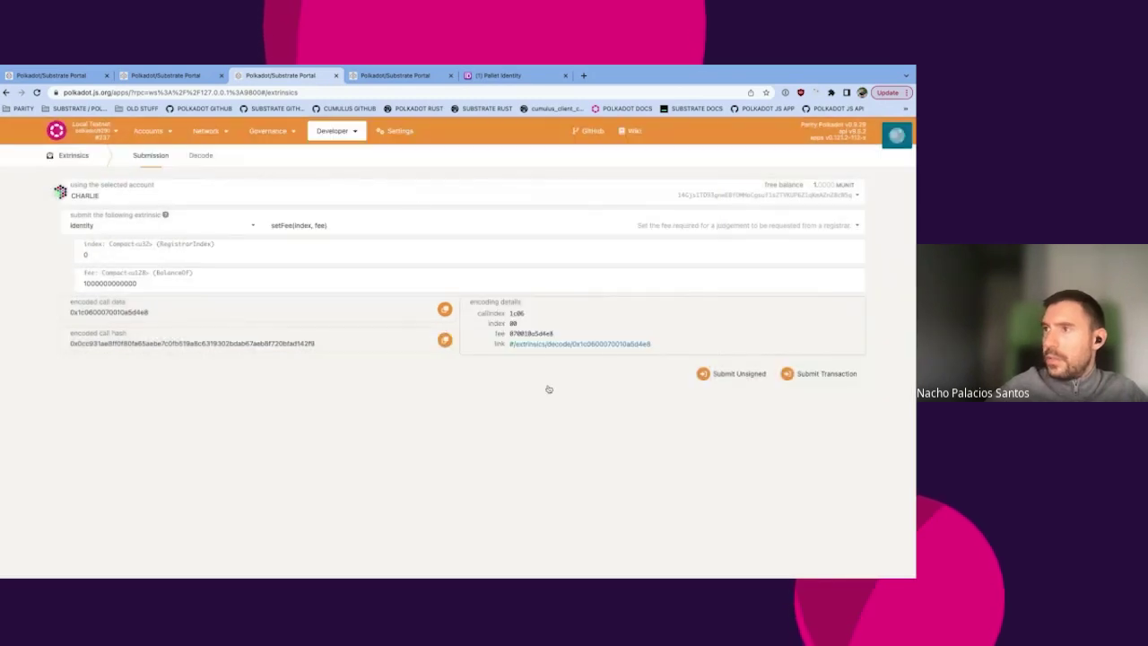
Check the fee stored for the registrar in the chain state's identity.registrars() query result.
{"action": "left_click", "coordinate": [395, 76]}
{"action": "left_click", "coordinate": [279, 76]}
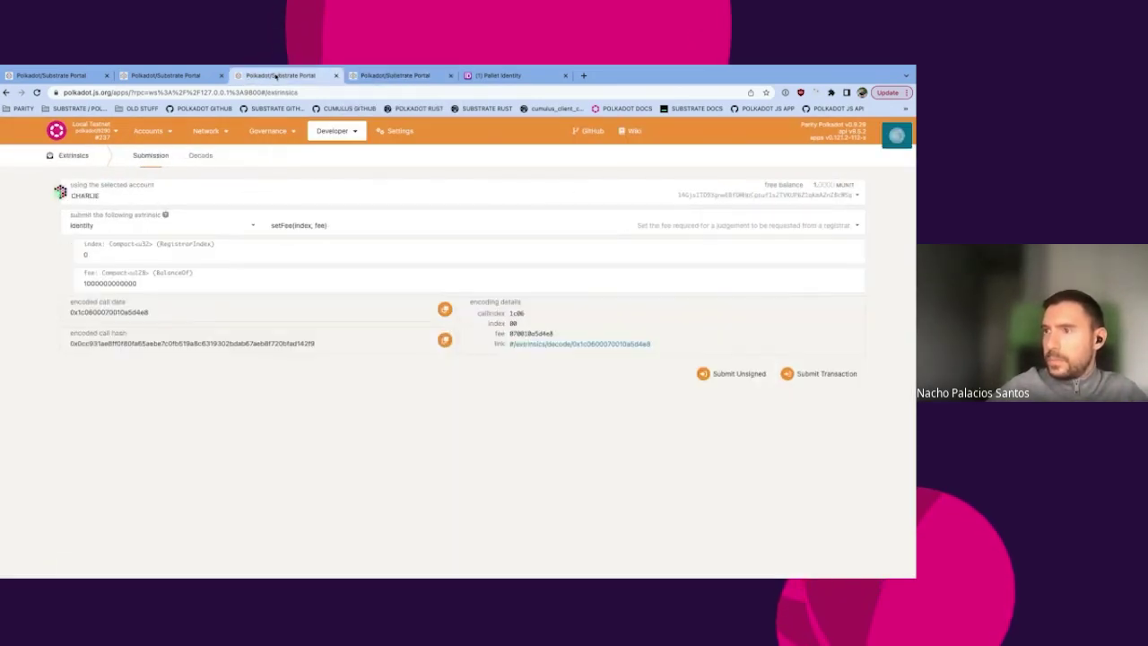
{"action": "left_click", "coordinate": [386, 75]}
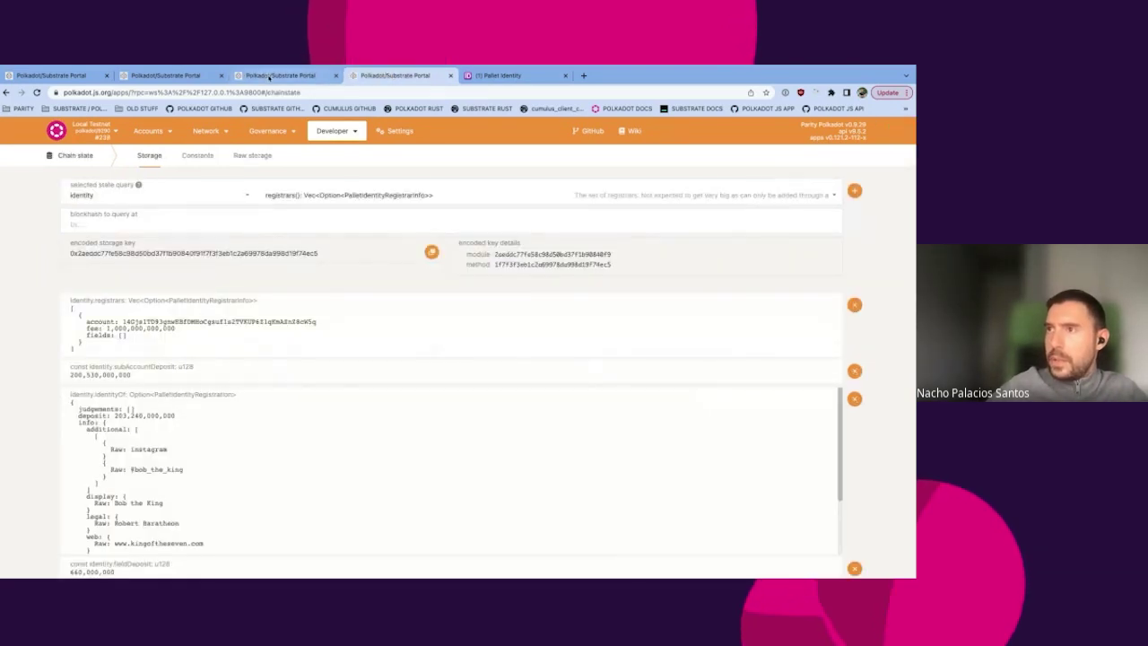
Decode and load the copied identity.setFields(index, fields) call for registrar index 0, and clear its fields value.
{"action": "left_click", "coordinate": [268, 76]}
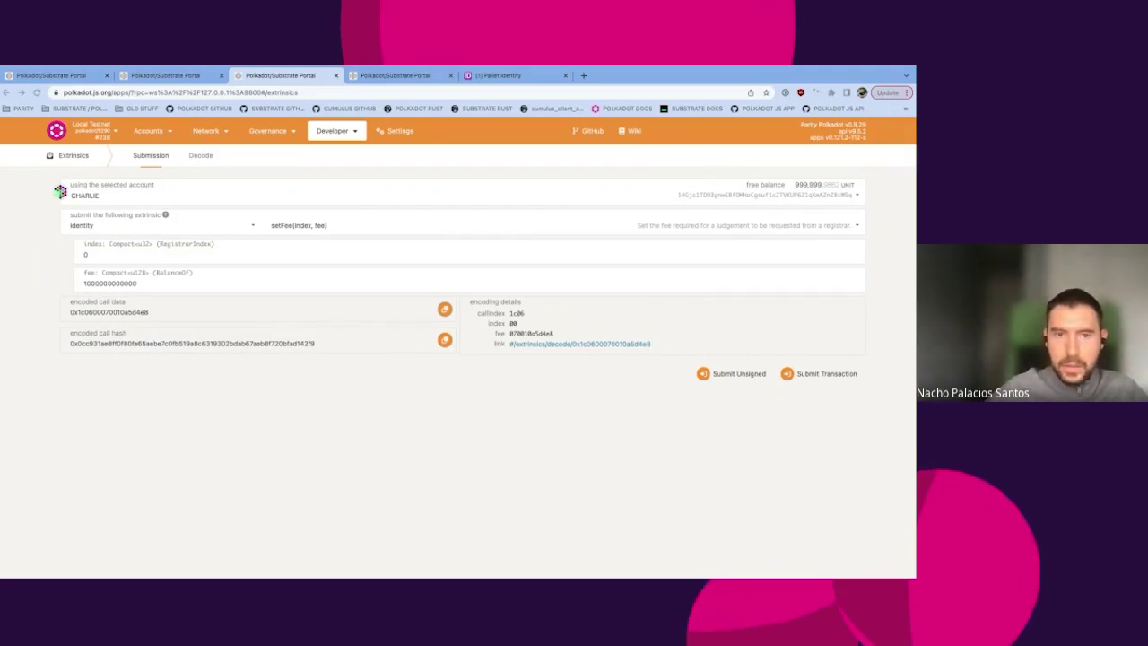
{"action": "left_click", "coordinate": [200, 155]}
{"action": "double_click", "coordinate": [166, 193]}
{"action": "key", "text": "ctrl+v"}
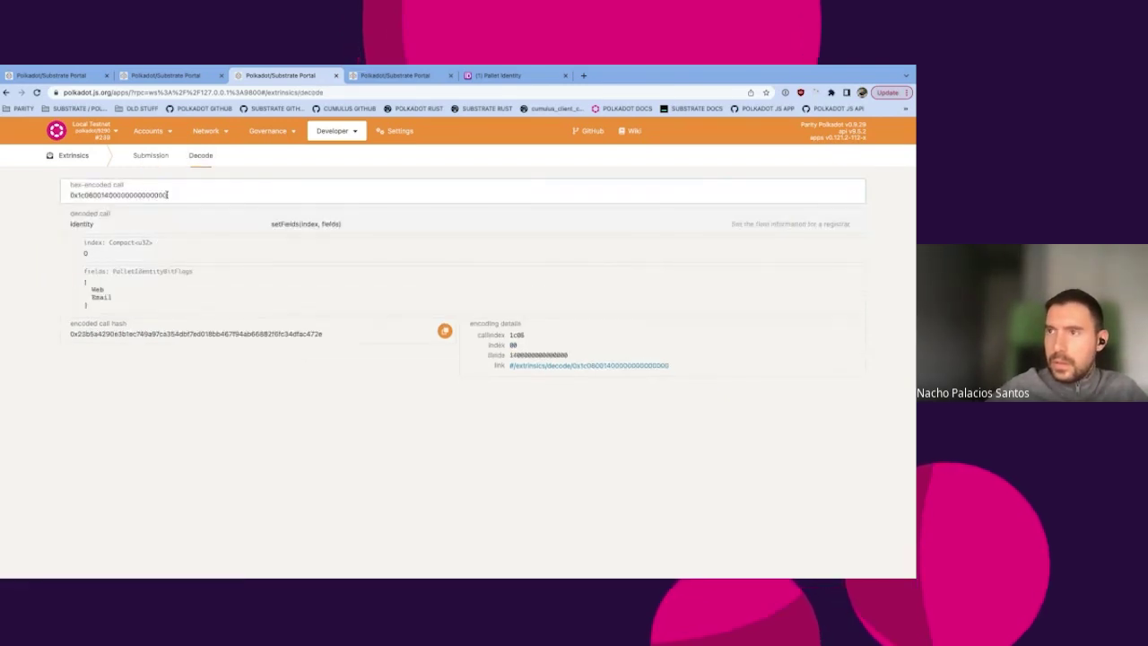
{"action": "left_click", "coordinate": [152, 156]}
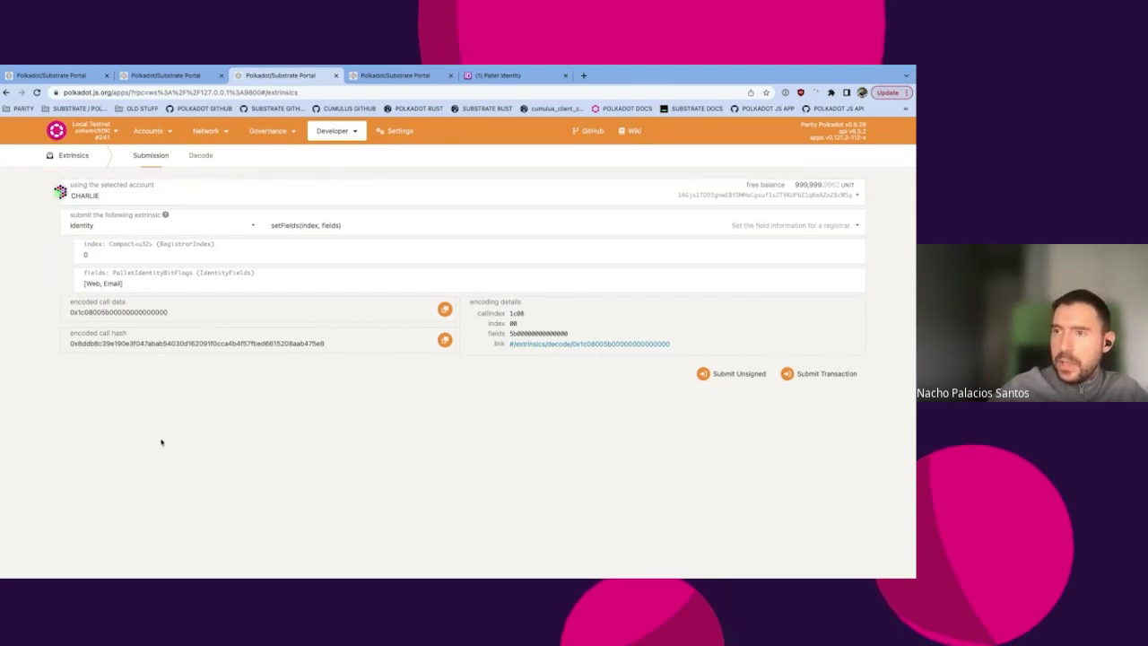
{"action": "triple_click", "coordinate": [144, 281]}
{"action": "key", "text": "BackSpace"}
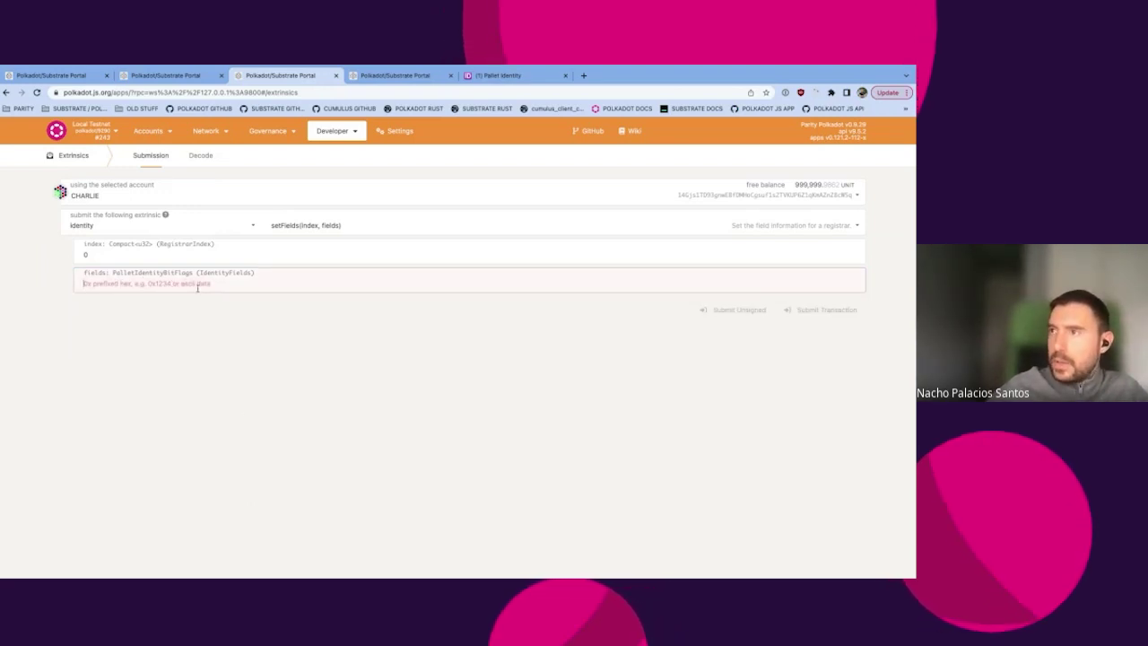
Examine the IdentityField bit flags and the example combining Email and Web in the Pallet Identity notes.
{"action": "left_click", "coordinate": [506, 75]}
{"action": "scroll", "coordinate": [469, 411], "scroll_direction": "down", "scroll_amount": 10}
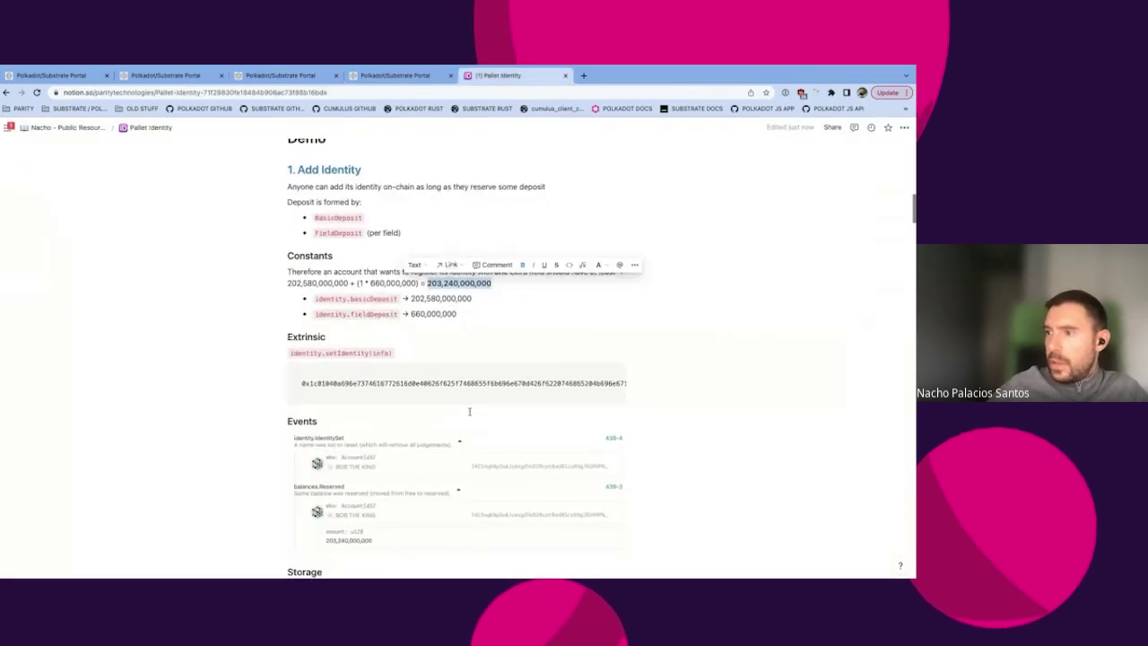
{"action": "scroll", "coordinate": [469, 411], "scroll_direction": "down", "scroll_amount": 15}
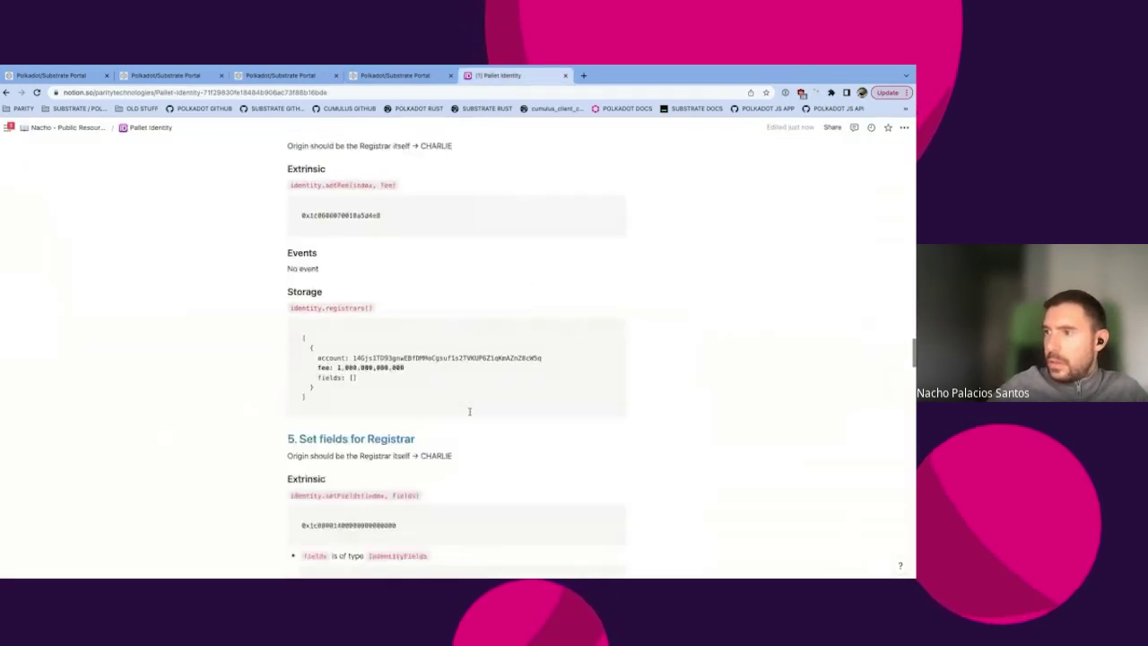
{"action": "scroll", "coordinate": [469, 411], "scroll_direction": "down", "scroll_amount": 2}
{"action": "scroll", "coordinate": [469, 411], "scroll_direction": "up", "scroll_amount": 1}
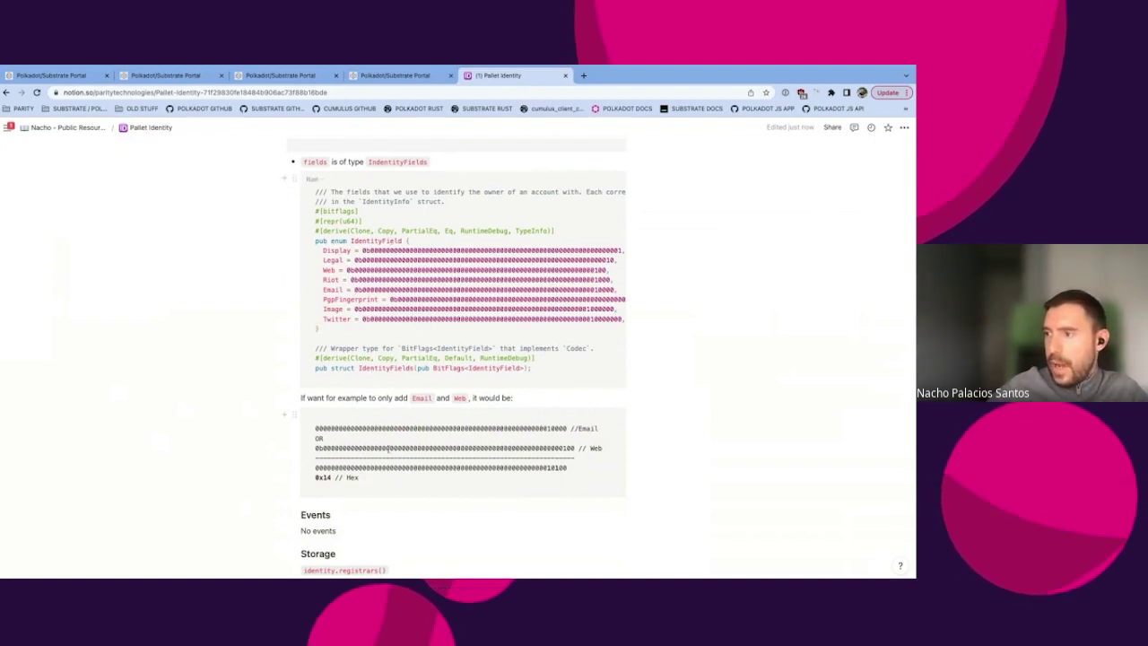
{"action": "scroll", "coordinate": [436, 404], "scroll_direction": "down", "scroll_amount": 1}
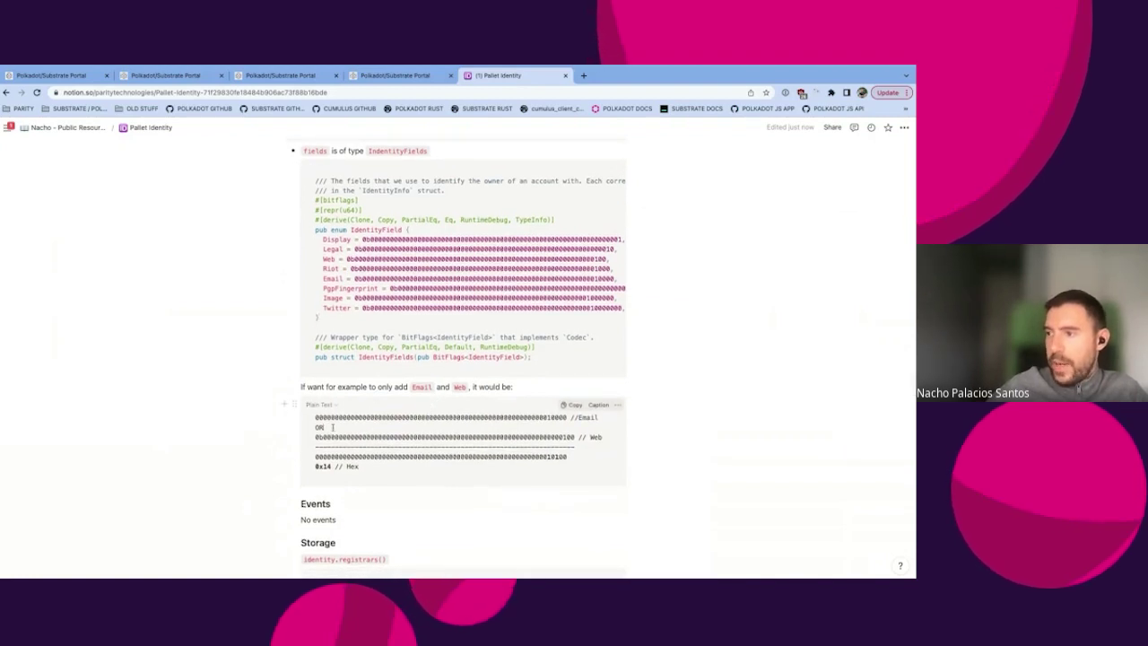
{"action": "scroll", "coordinate": [565, 287], "scroll_direction": "down", "scroll_amount": 1}
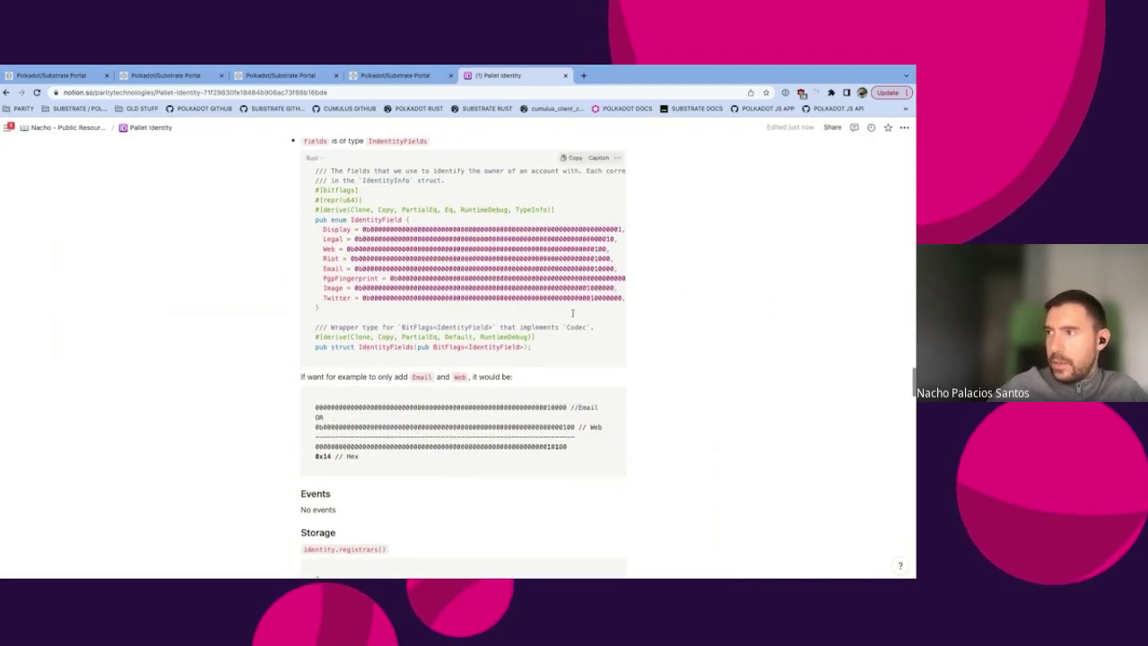
{"action": "scroll", "coordinate": [568, 435], "scroll_direction": "down", "scroll_amount": 1}
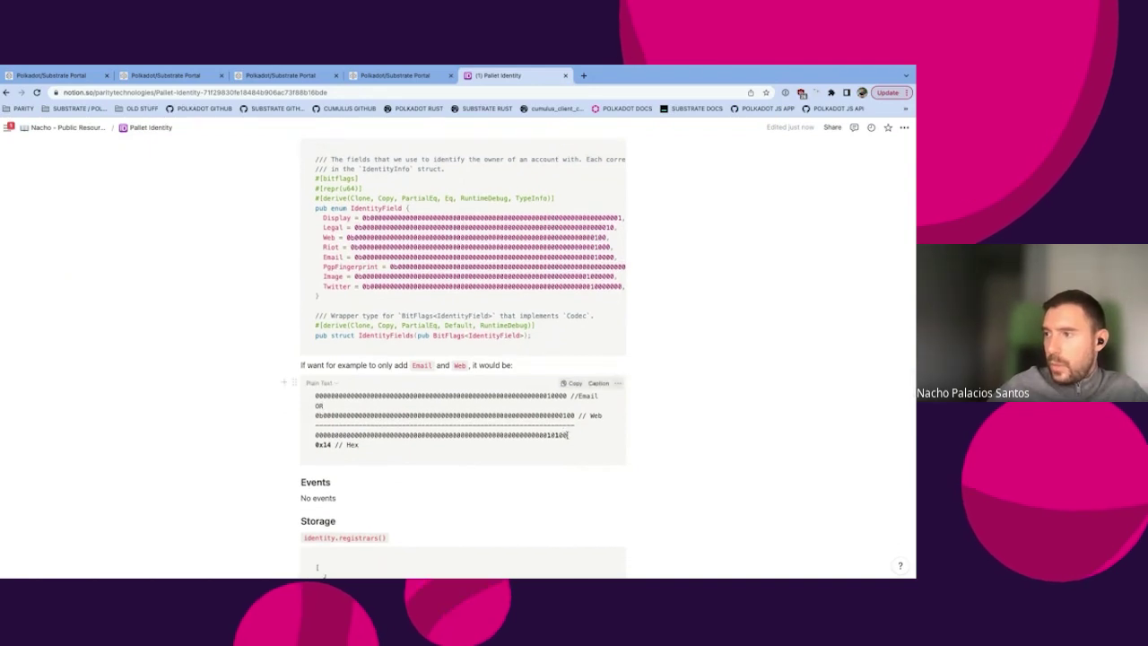
{"action": "scroll", "coordinate": [569, 430], "scroll_direction": "down", "scroll_amount": 2}
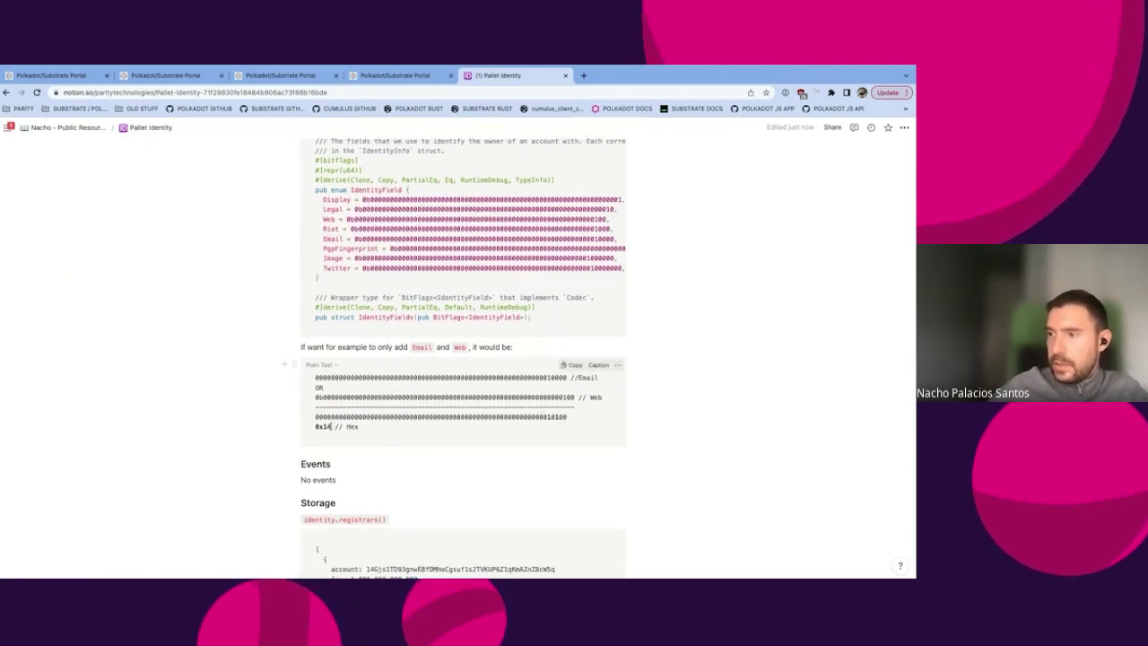
Copy the hex value 0x14 from the notes and set it as the fields parameter of the setFields extrinsic.
{"action": "double_click", "coordinate": [325, 426]}
{"action": "key", "text": "ctrl+c"}
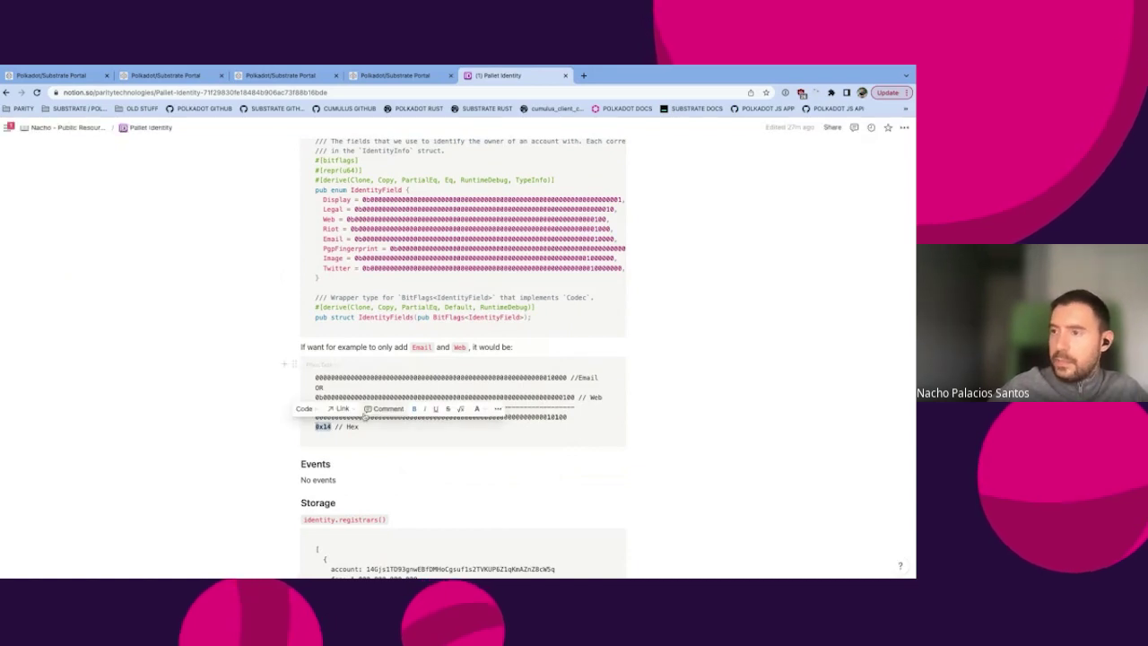
{"action": "left_click", "coordinate": [281, 76]}
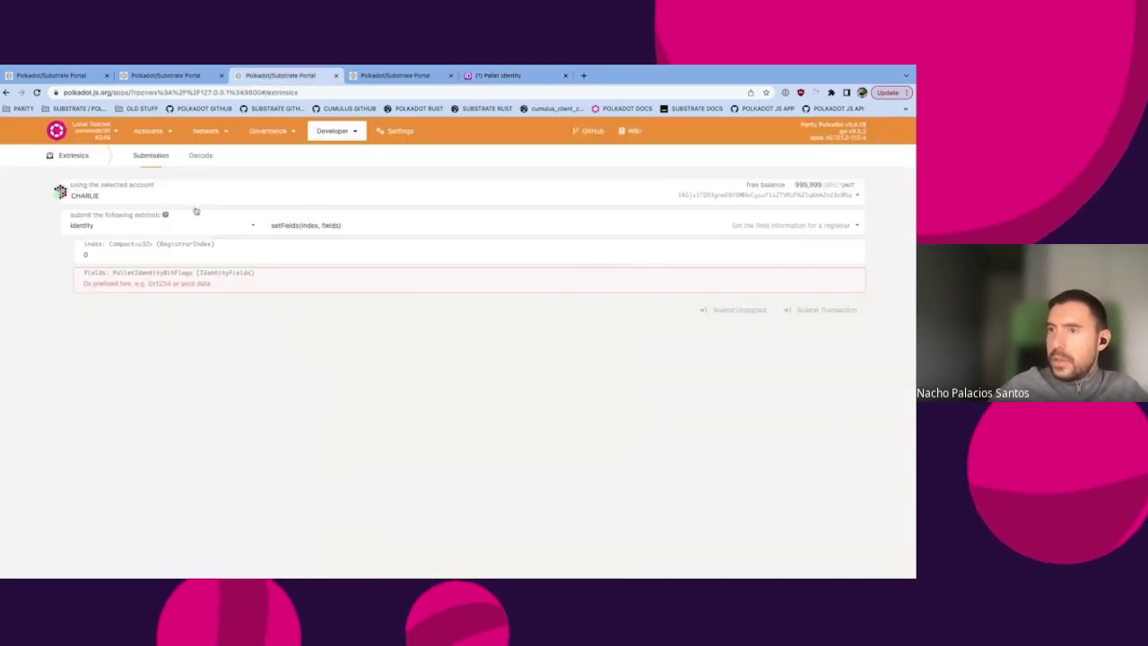
{"action": "left_click", "coordinate": [116, 275]}
{"action": "key", "text": "ctrl+v"}
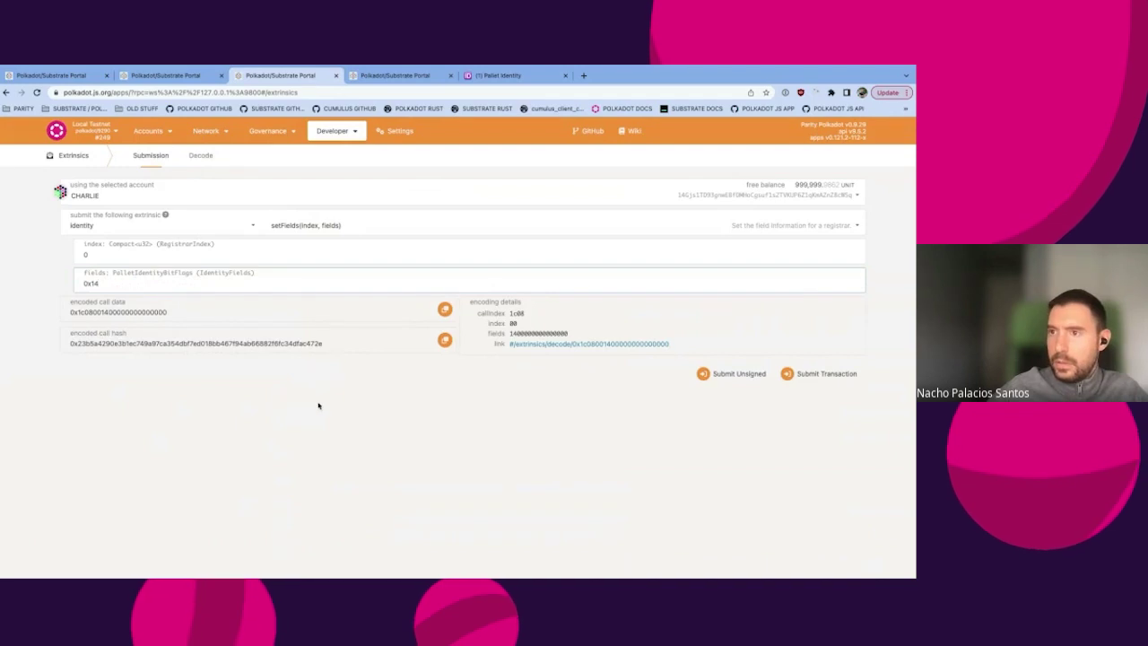
{"action": "left_click", "coordinate": [318, 405]}
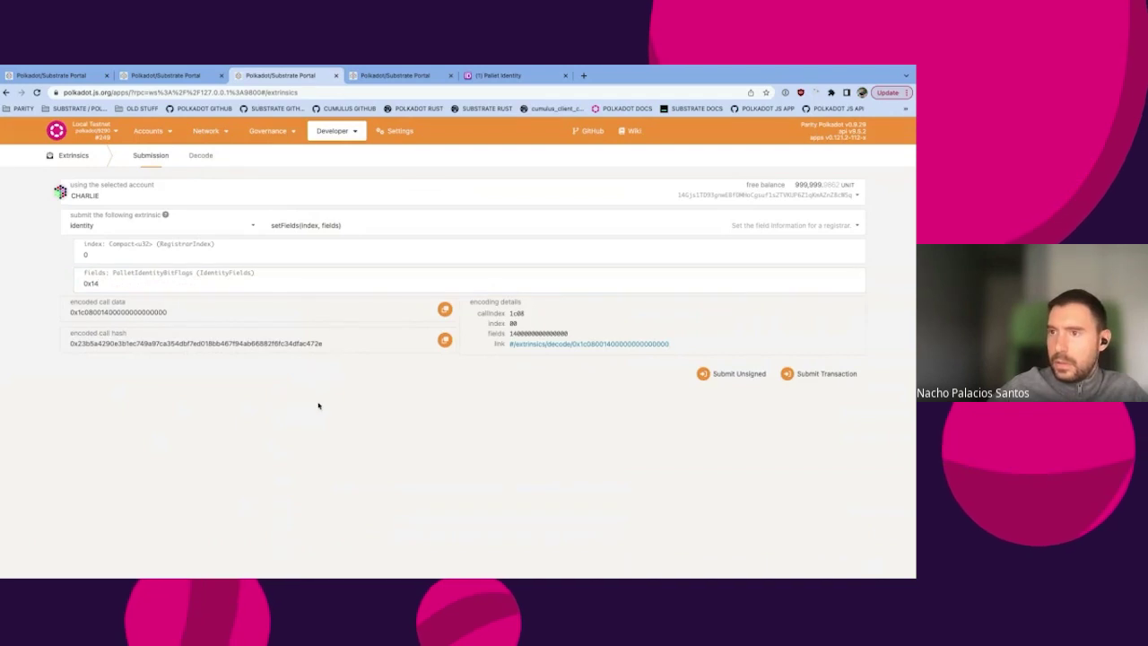
Sign and submit the setFields extrinsic from CHARLIE, and check the registrar's fields in the registrars() storage.
{"action": "left_click", "coordinate": [808, 377]}
{"action": "left_click", "coordinate": [674, 327]}
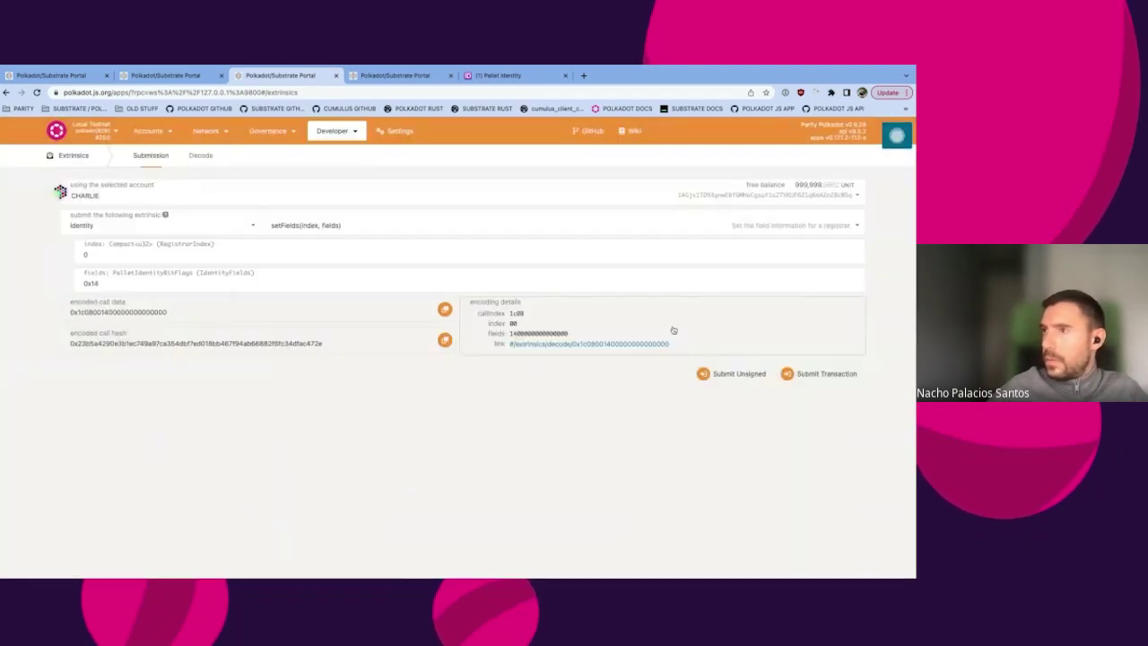
{"action": "left_click", "coordinate": [398, 76]}
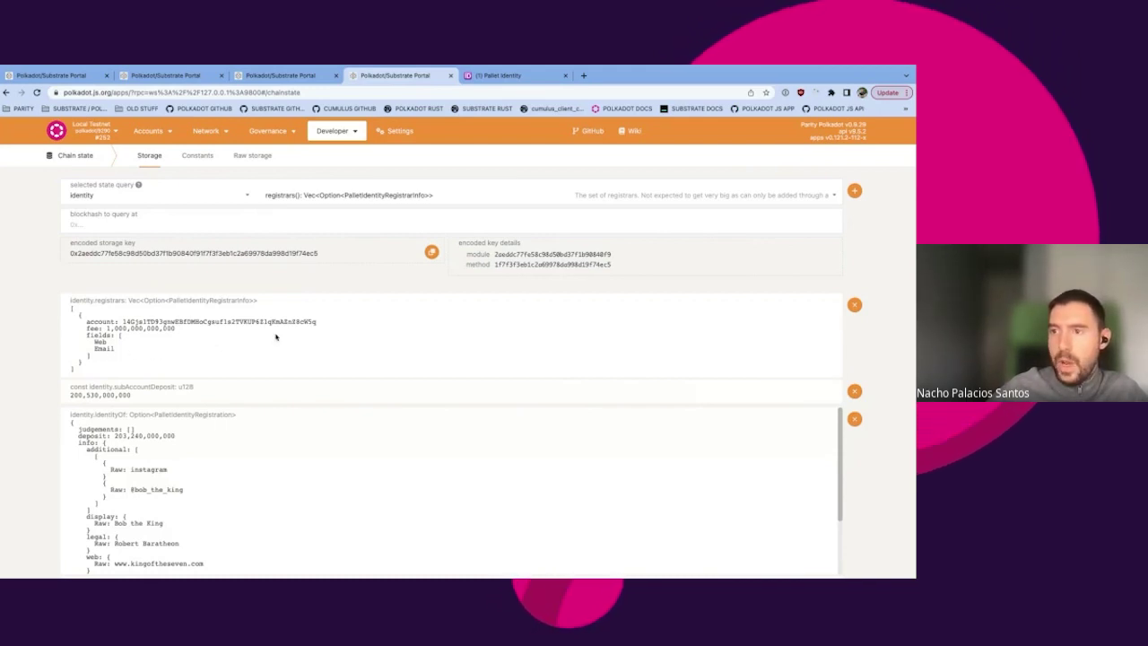
{"action": "left_click", "coordinate": [280, 75]}
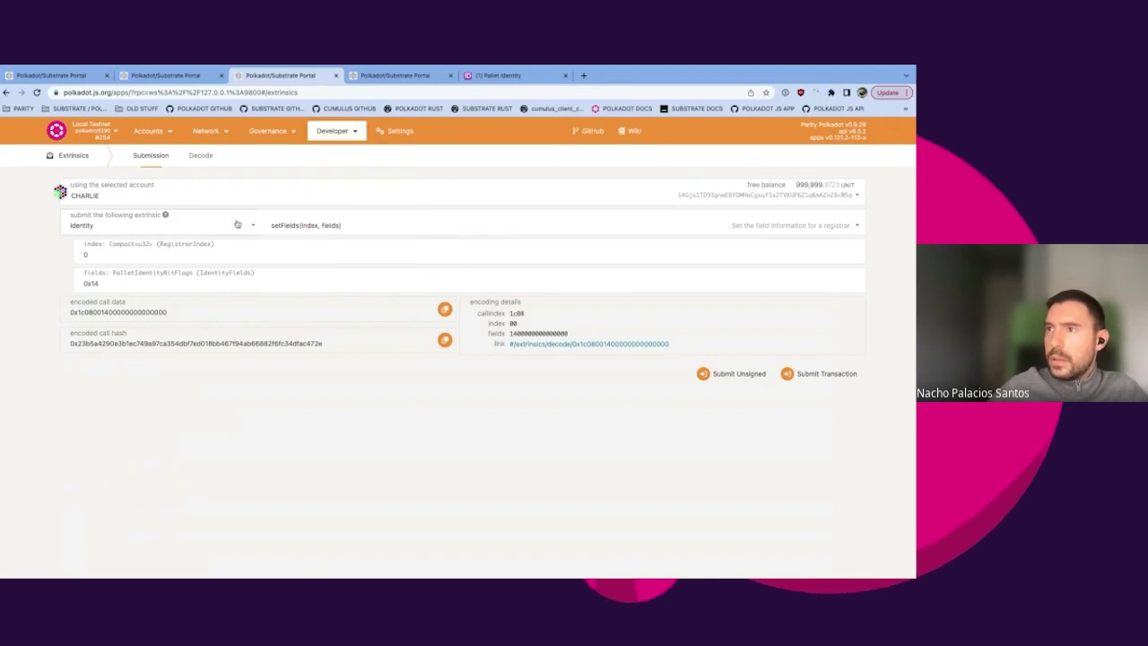
{"action": "left_click", "coordinate": [200, 155]}
{"action": "left_click", "coordinate": [206, 199]}
{"action": "key", "text": "ctrl+a"}
{"action": "type", "text": "0x1c040002286bee"}
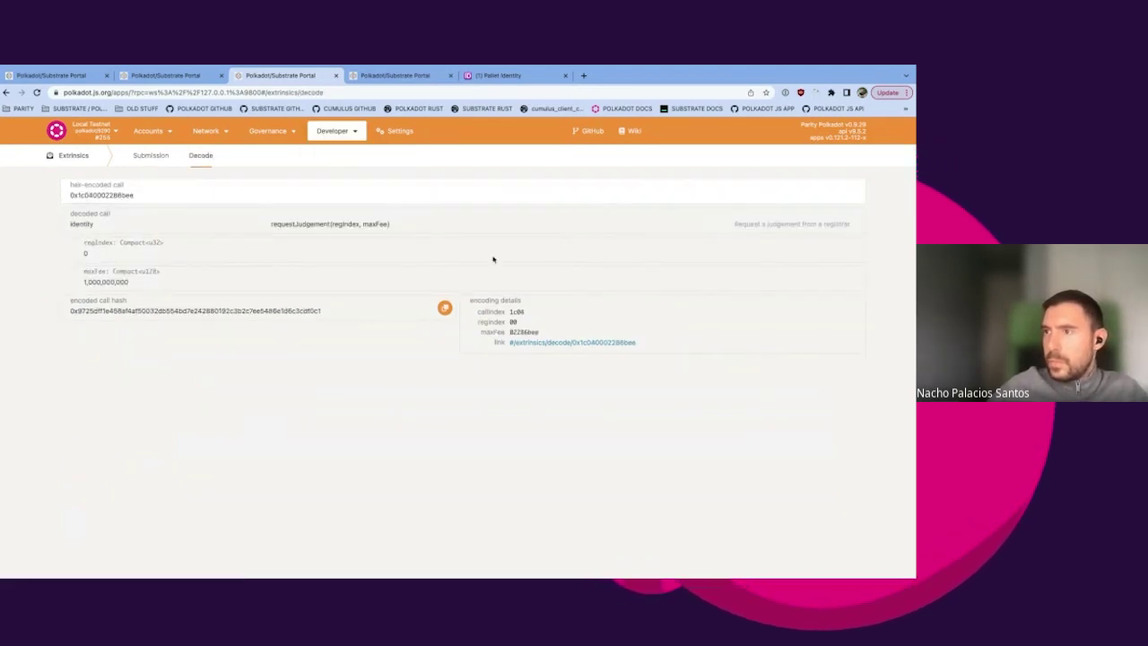
{"action": "left_click", "coordinate": [150, 155]}
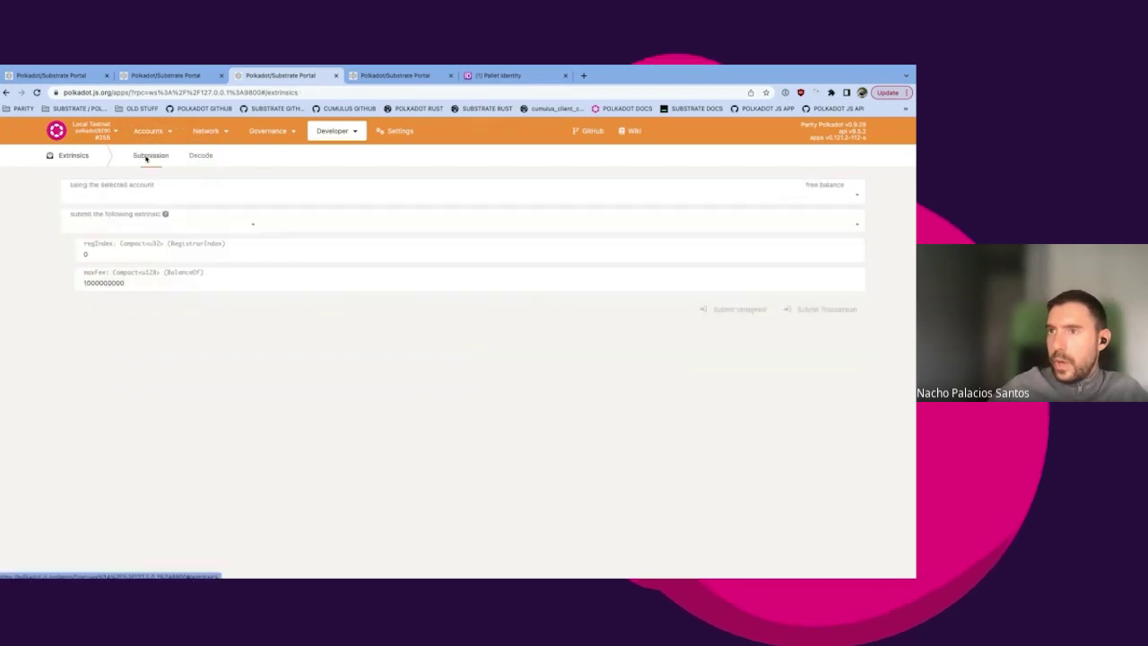
{"action": "left_click", "coordinate": [186, 195]}
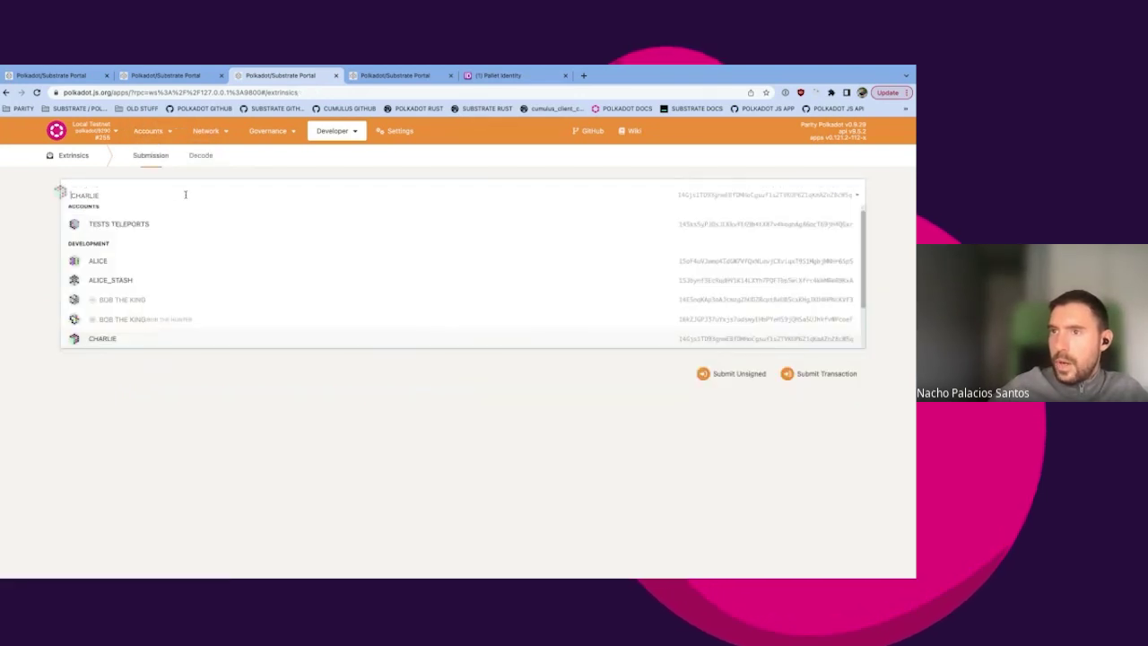
{"action": "left_click", "coordinate": [153, 302]}
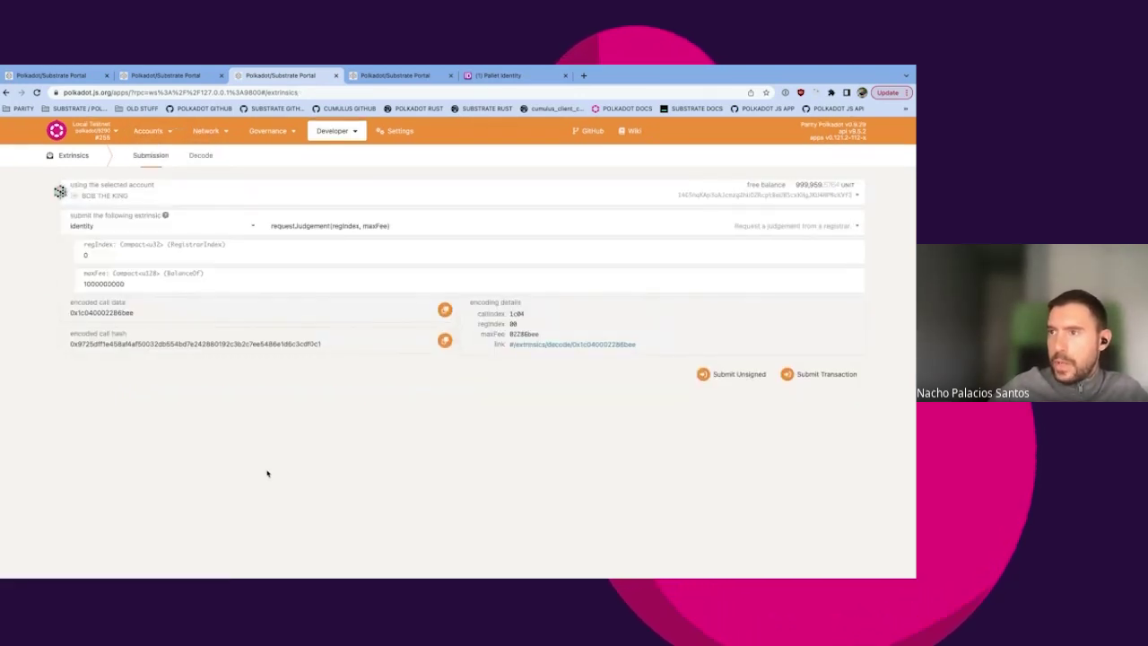
{"action": "left_click", "coordinate": [846, 377]}
{"action": "left_click", "coordinate": [673, 321]}
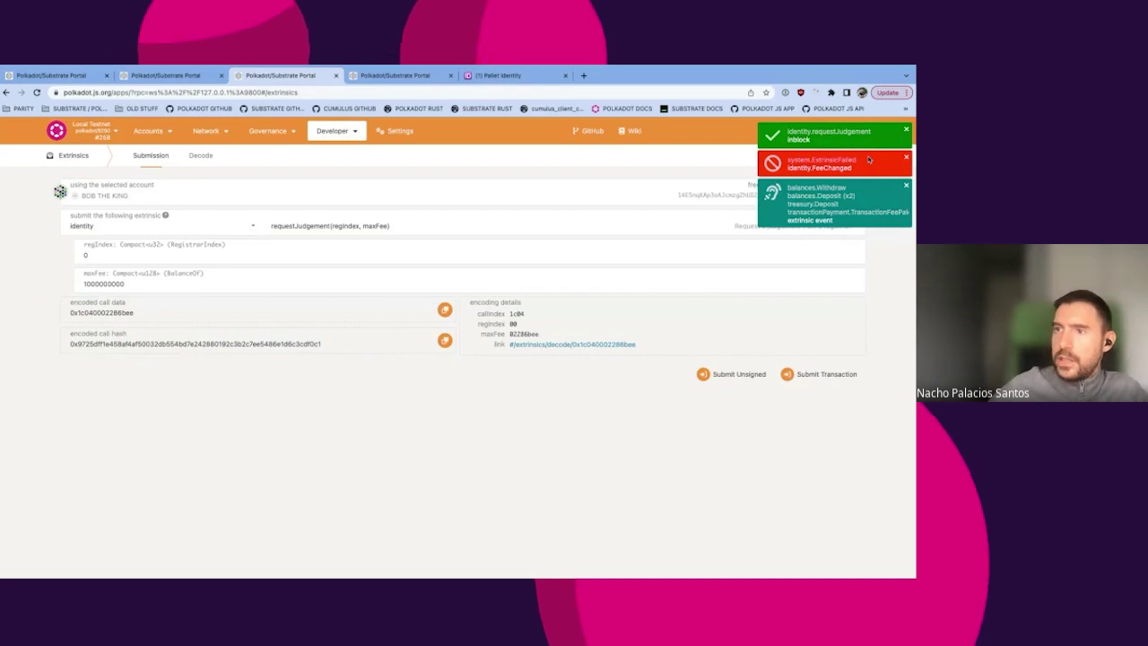
{"action": "left_click", "coordinate": [140, 278]}
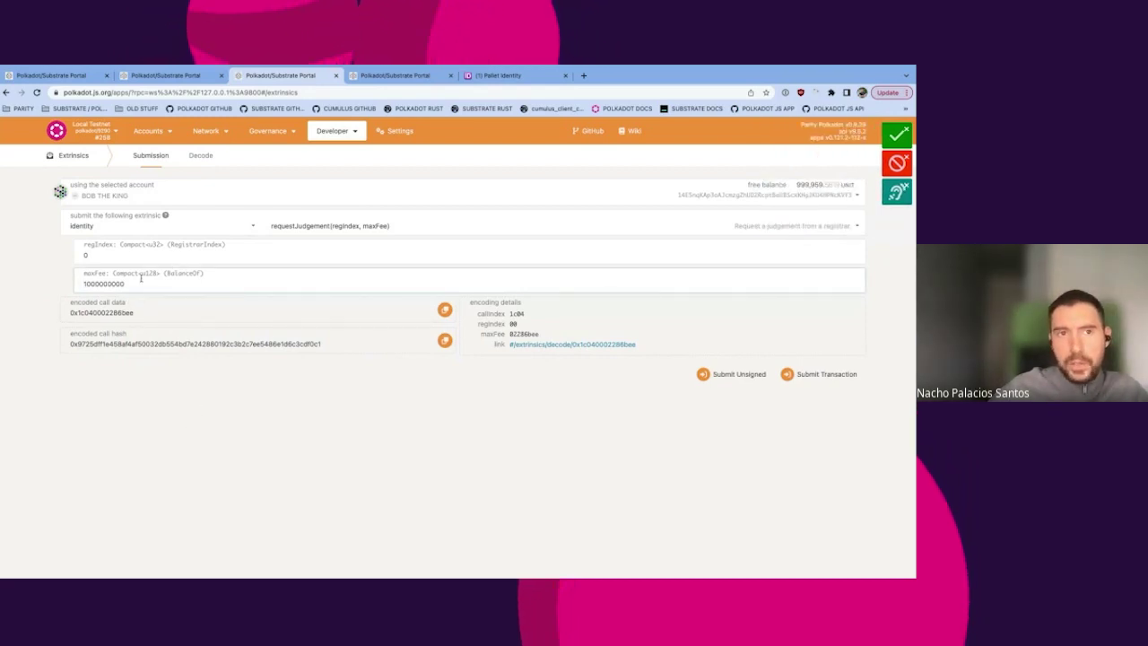
{"action": "key", "text": "End"}
{"action": "type", "text": "000"}
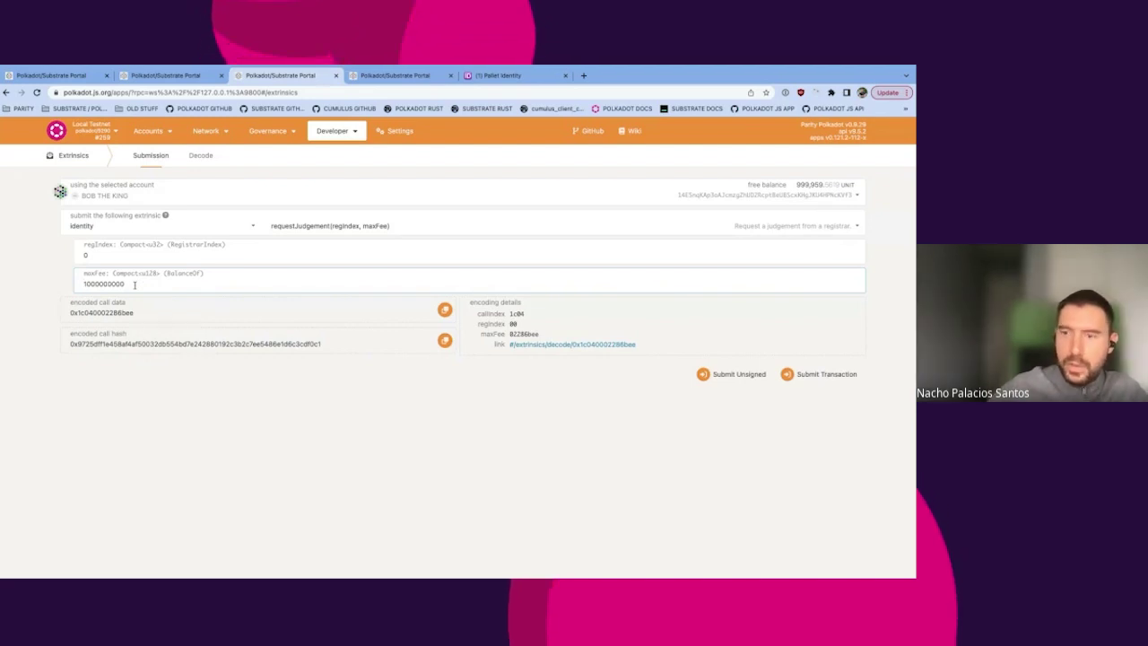
{"action": "left_click", "coordinate": [392, 424]}
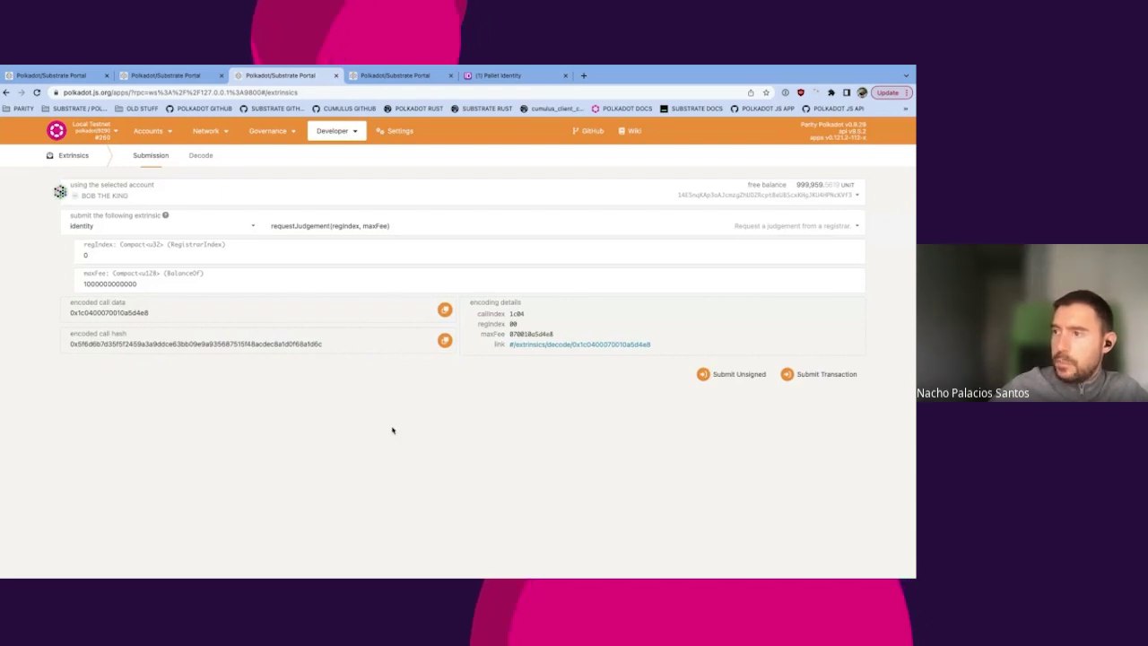
{"action": "left_click", "coordinate": [821, 374]}
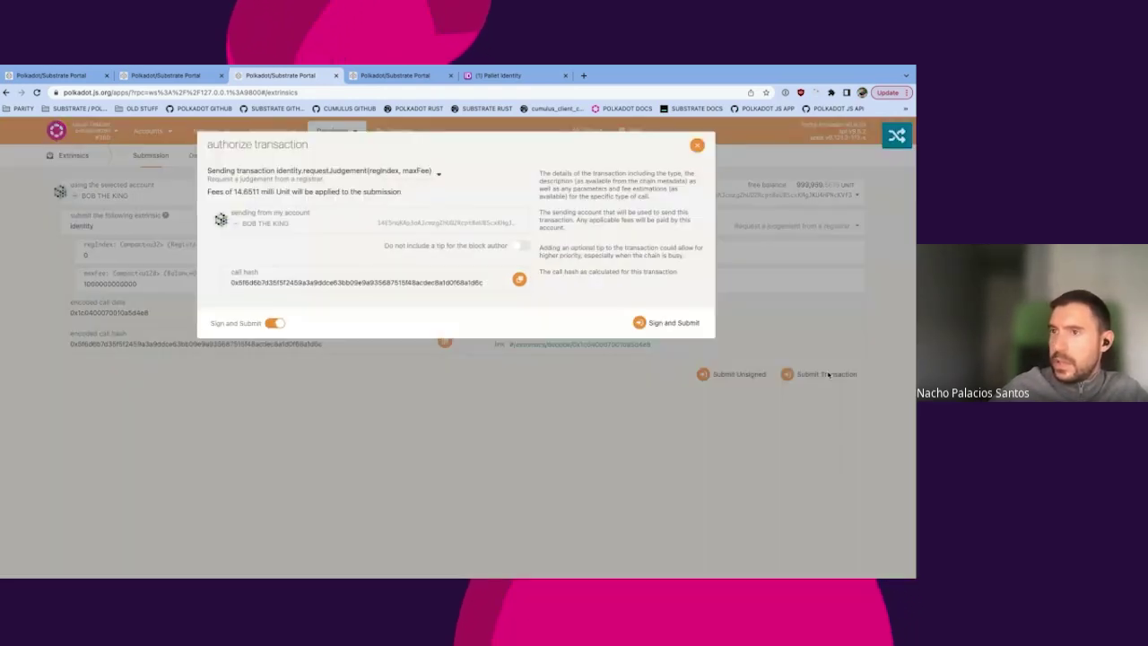
{"action": "left_click", "coordinate": [681, 321]}
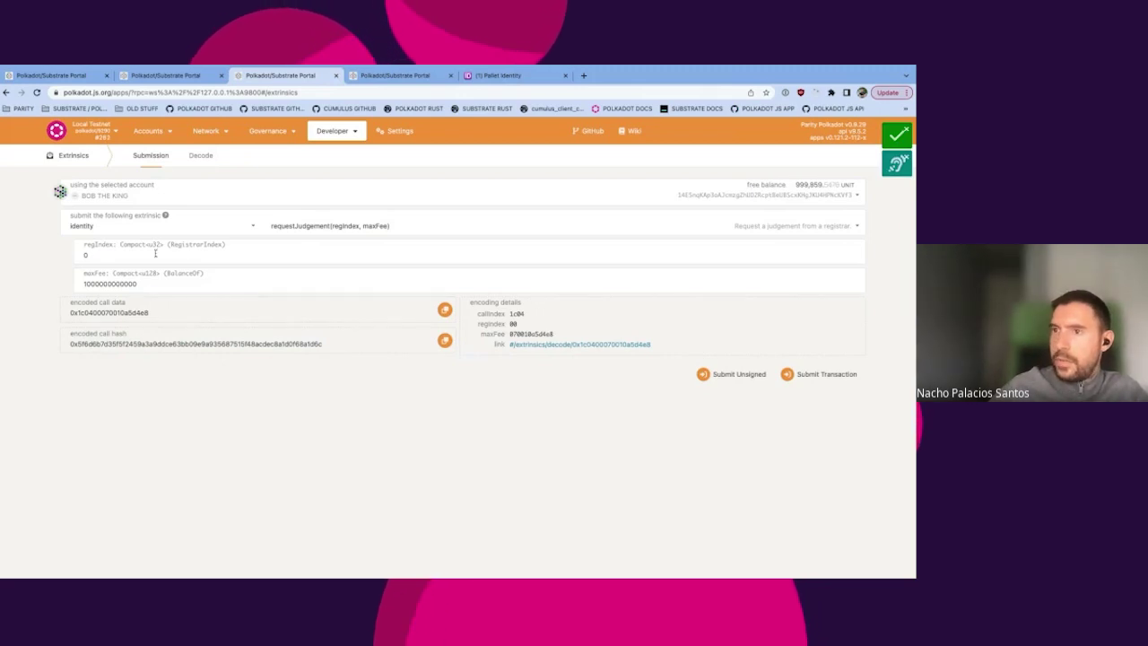
Query the identity subsOf storage for BOB THE KING in the chain state and highlight the returned sub-account address.
{"action": "left_click", "coordinate": [403, 78]}
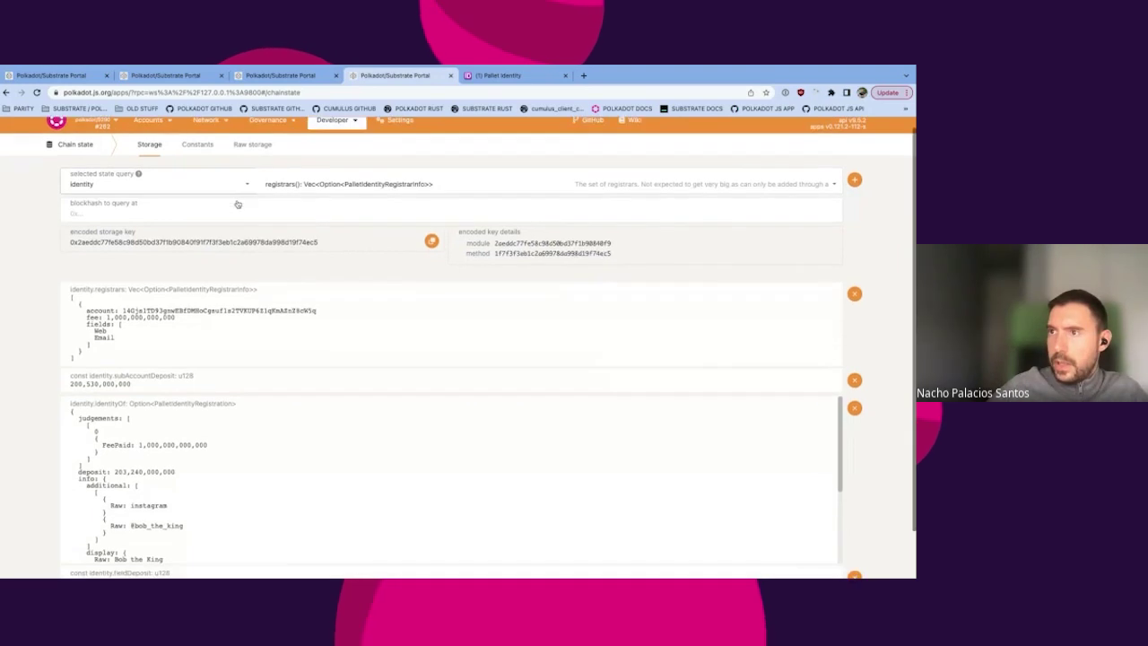
{"action": "left_click", "coordinate": [346, 196]}
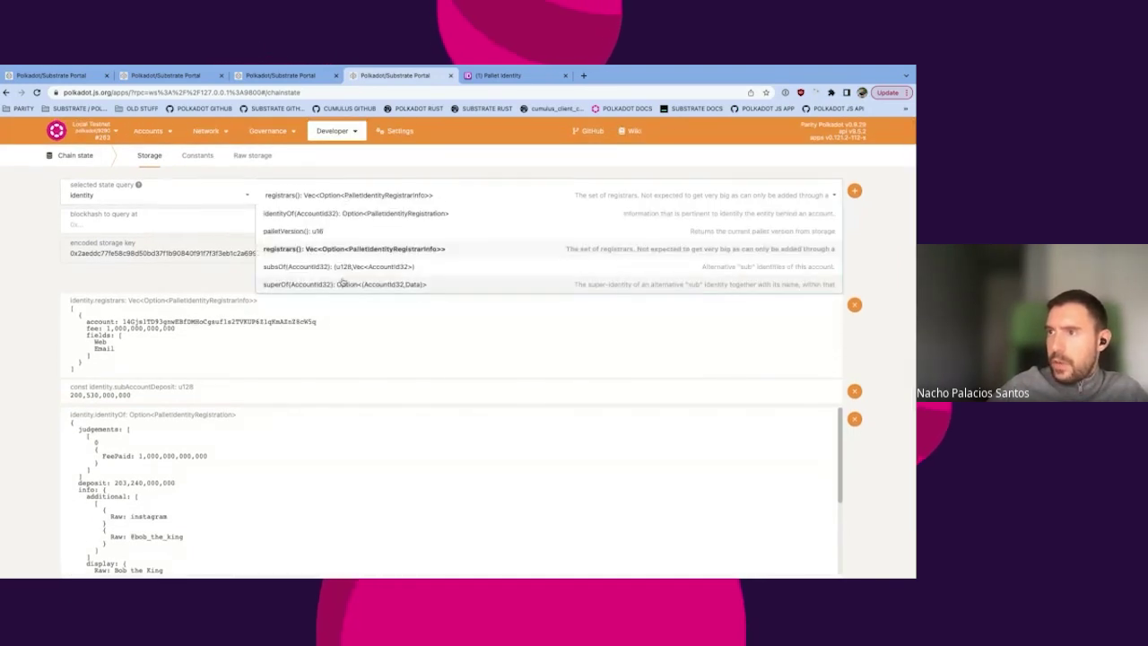
{"action": "left_click", "coordinate": [355, 266]}
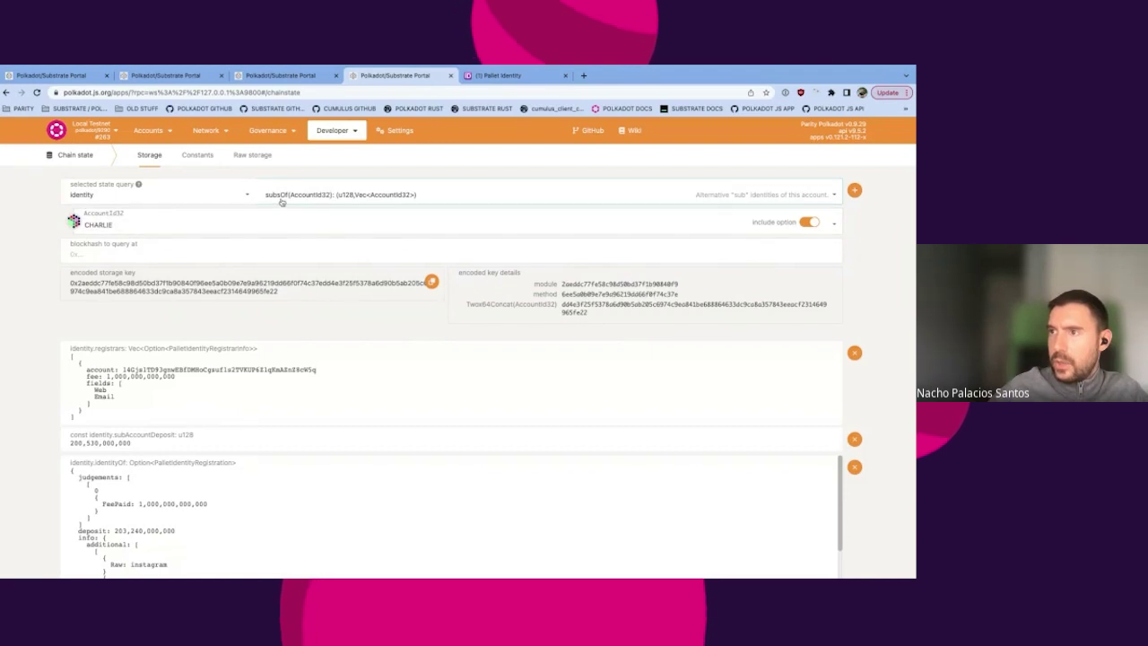
{"action": "left_click", "coordinate": [310, 221]}
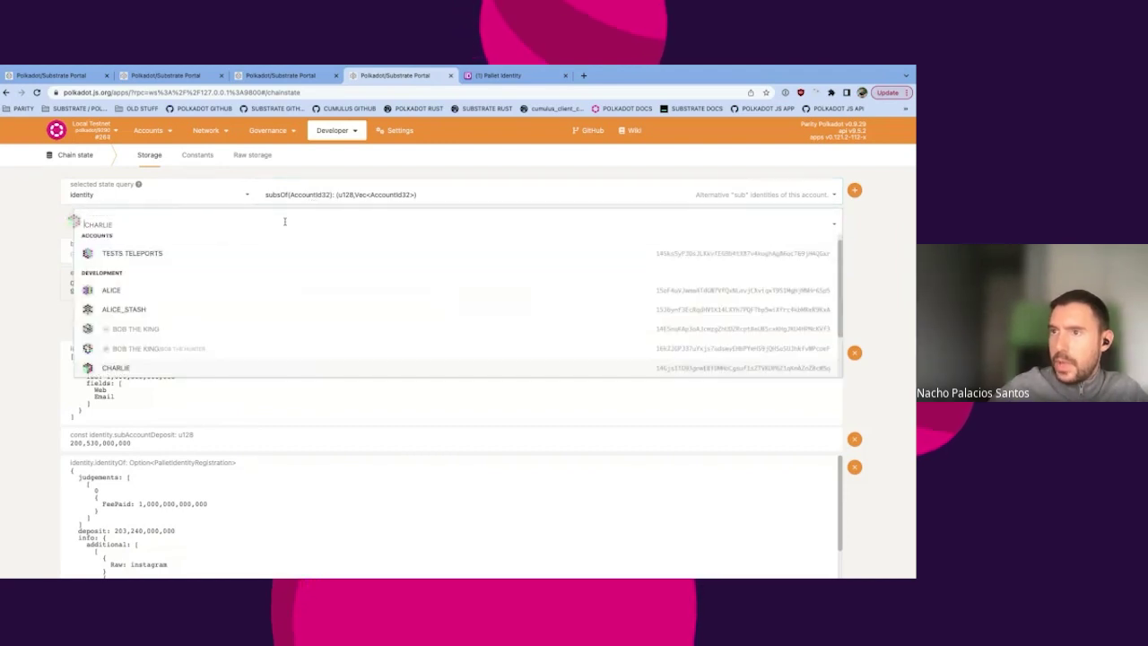
{"action": "left_click", "coordinate": [151, 330]}
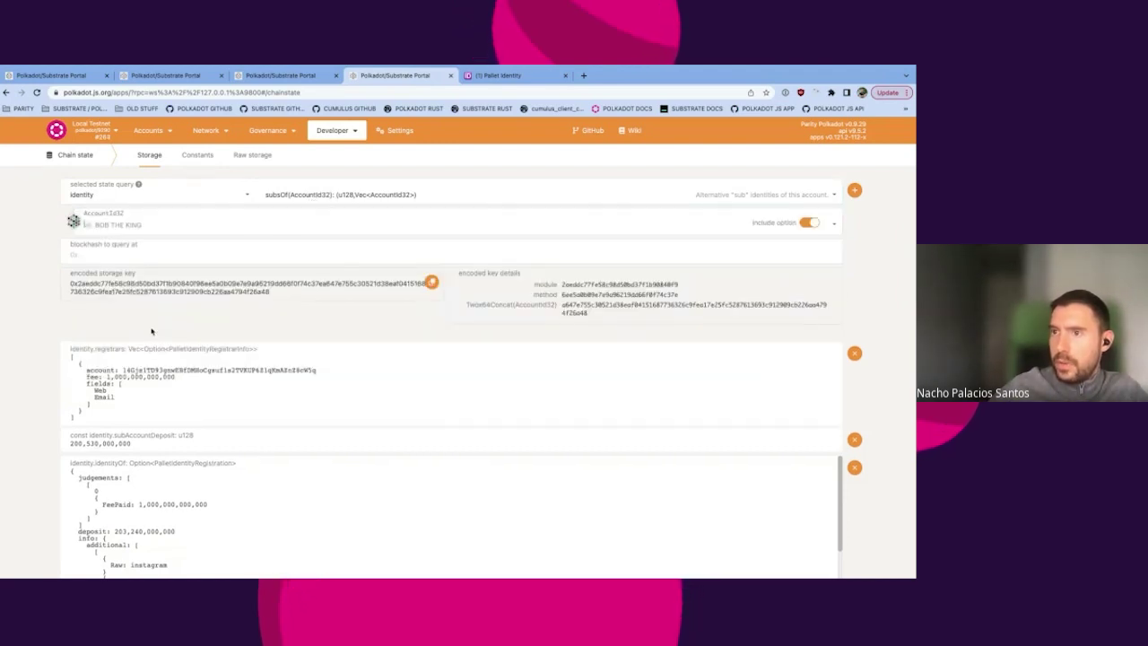
{"action": "left_click", "coordinate": [855, 191]}
{"action": "left_click_drag", "start_coordinate": [283, 377], "coordinate": [130, 376]}
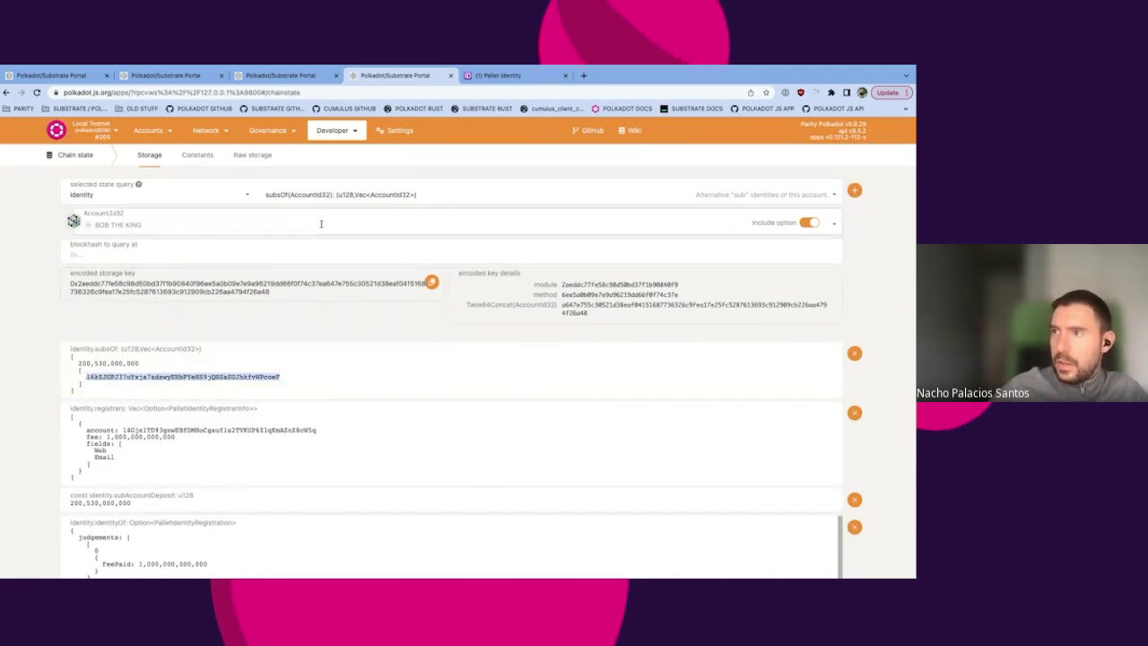
Query the identity superOf storage for the BOB THE HUNTER sub-account.
{"action": "left_click", "coordinate": [316, 196]}
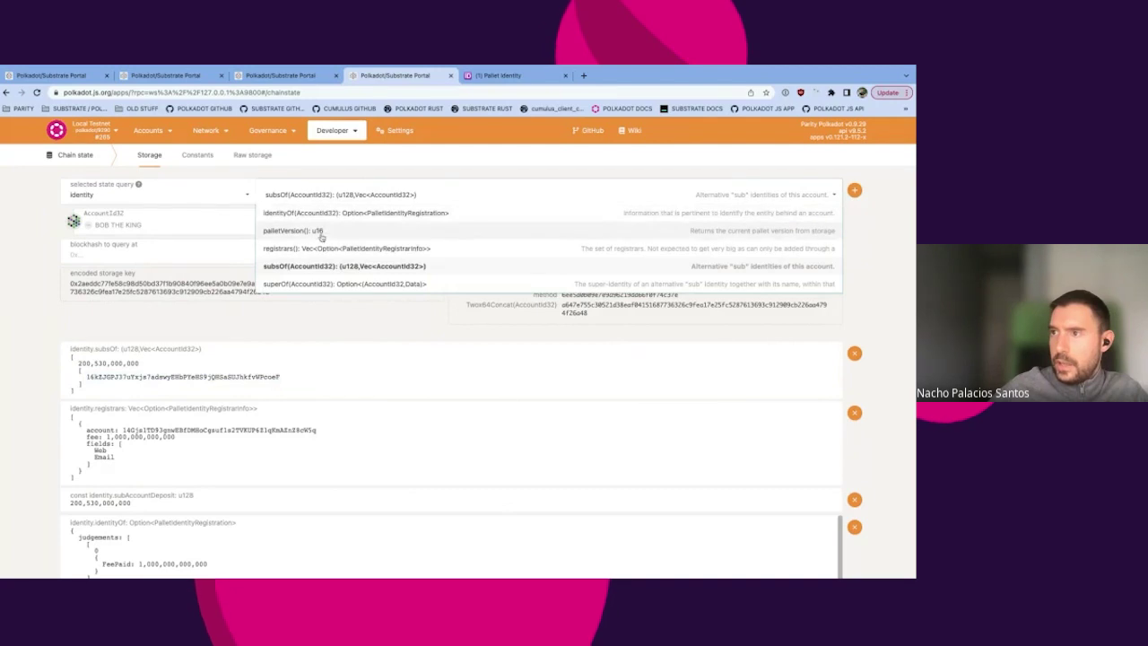
{"action": "scroll", "coordinate": [320, 235], "scroll_direction": "down", "scroll_amount": 1}
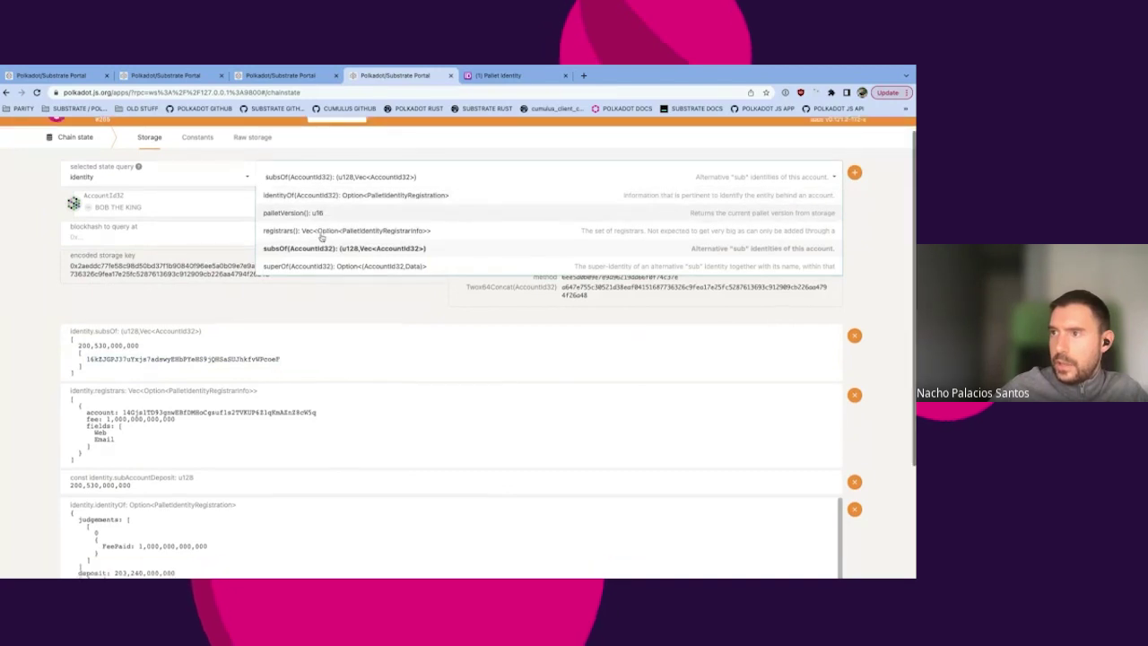
{"action": "left_click", "coordinate": [304, 266]}
{"action": "left_click", "coordinate": [275, 205]}
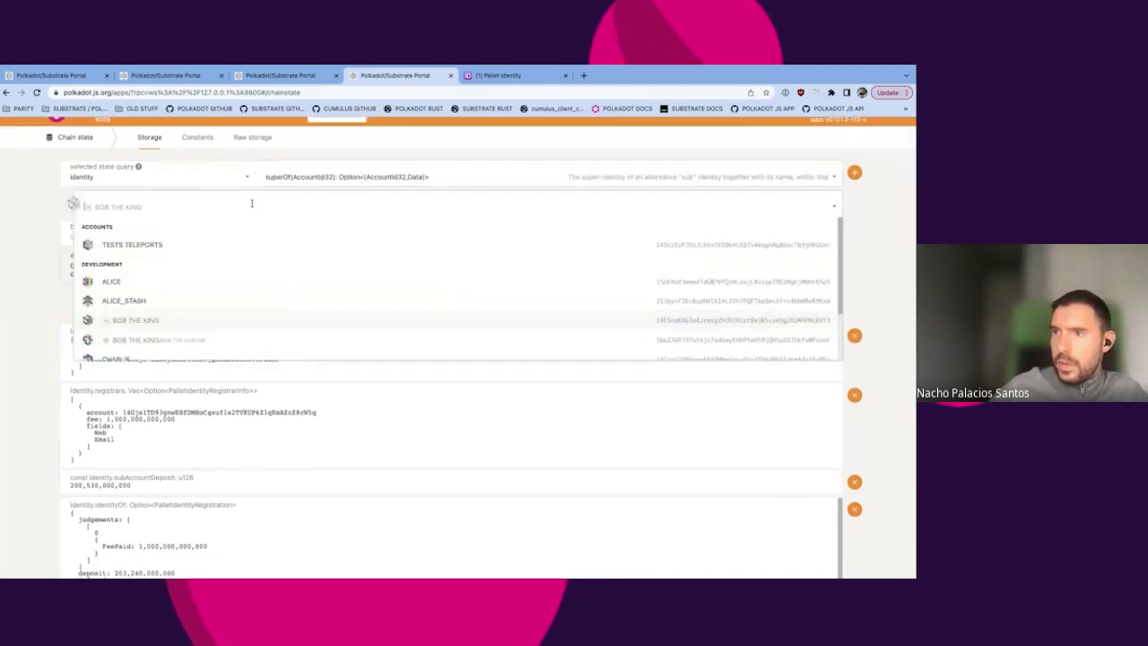
{"action": "left_click", "coordinate": [172, 339]}
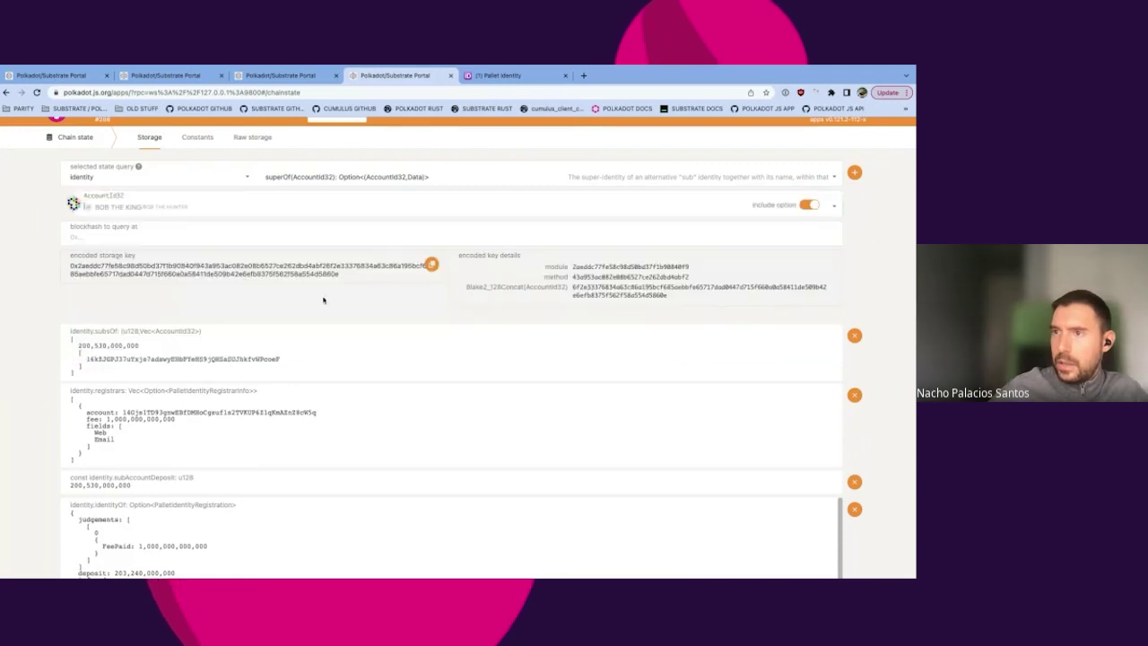
{"action": "left_click", "coordinate": [854, 172]}
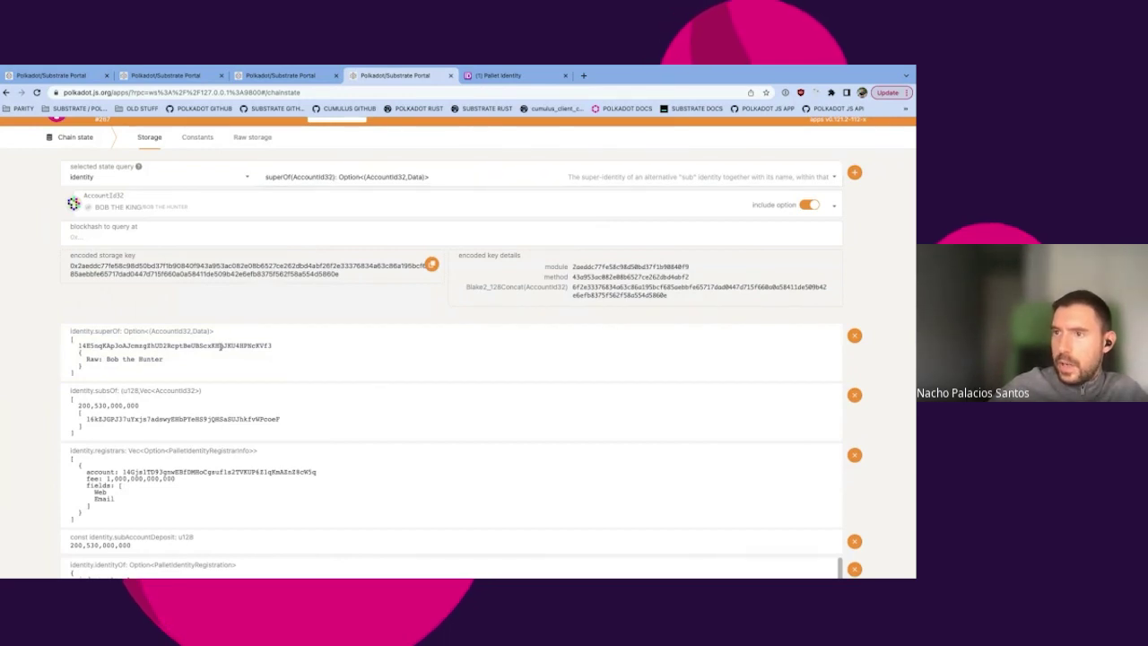
Switch the superOf account to BOB THE KING and back to the BOB THE HUNTER sub-account, and run the query again.
{"action": "left_click", "coordinate": [271, 205]}
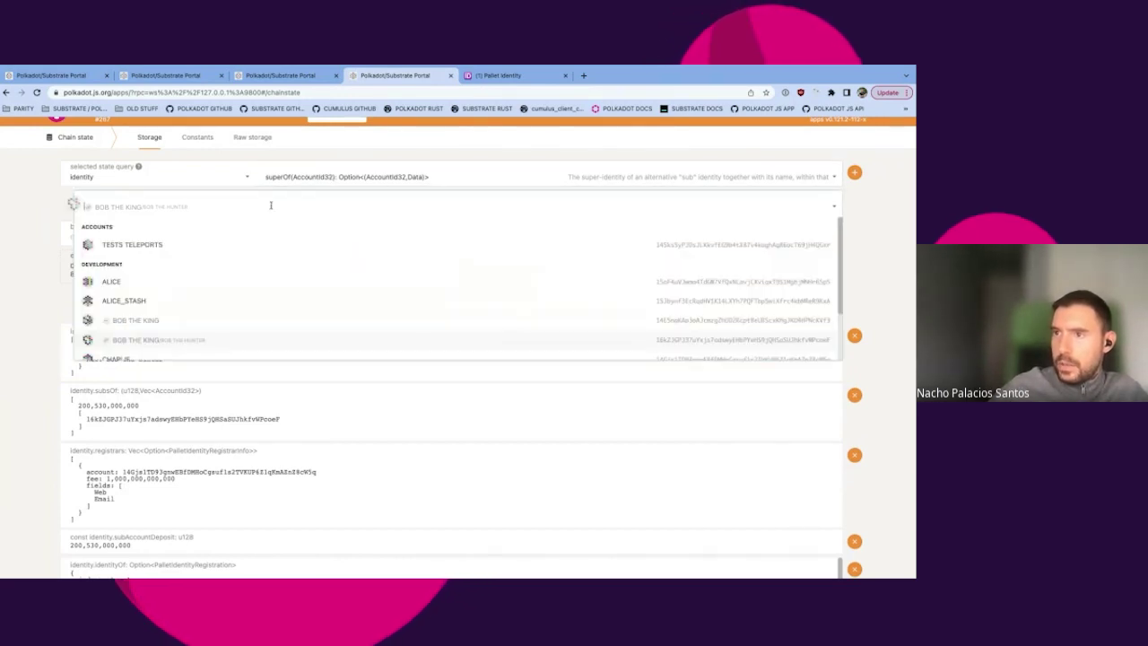
{"action": "left_click", "coordinate": [185, 316]}
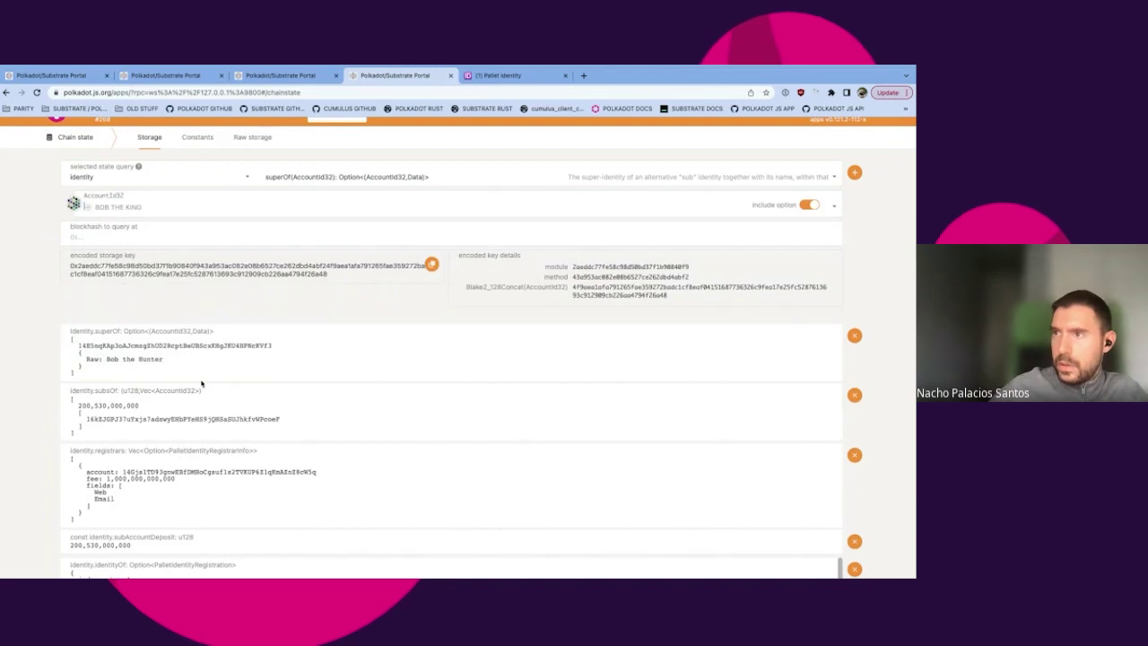
{"action": "left_click", "coordinate": [269, 206]}
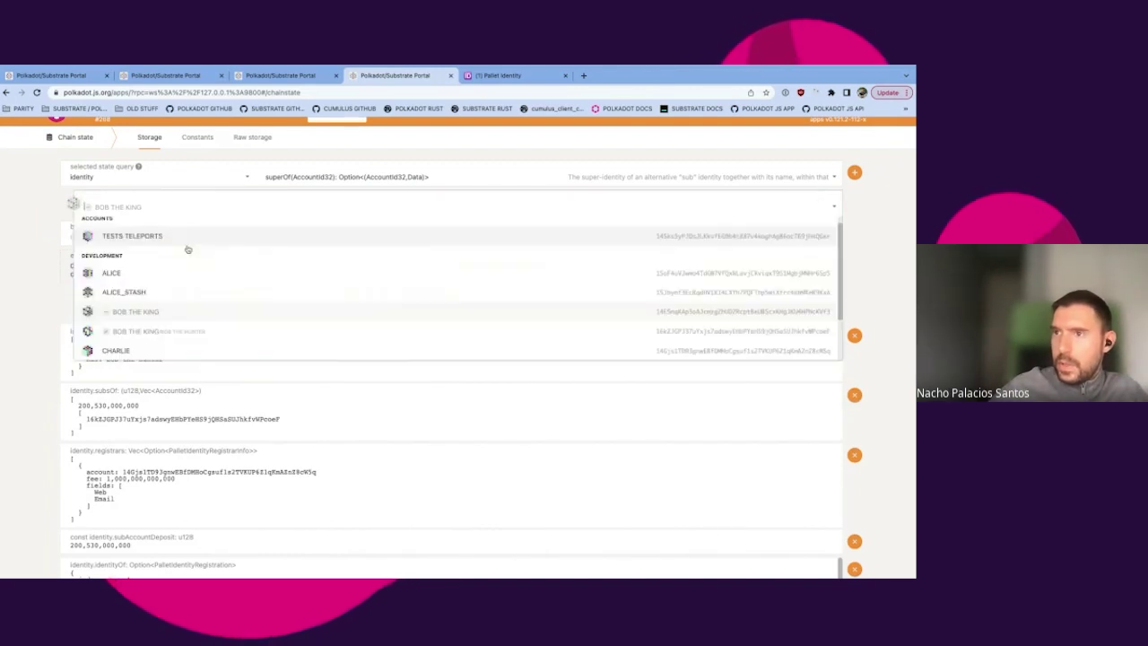
{"action": "left_click", "coordinate": [155, 332]}
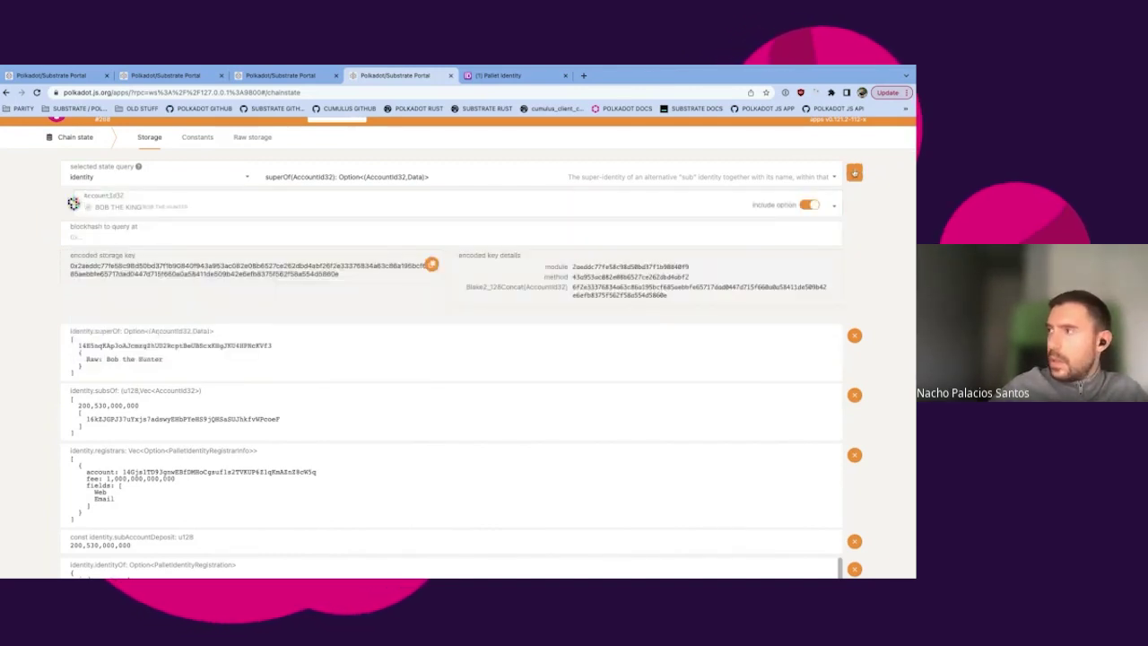
{"action": "scroll", "coordinate": [295, 300], "scroll_direction": "up", "scroll_amount": 2}
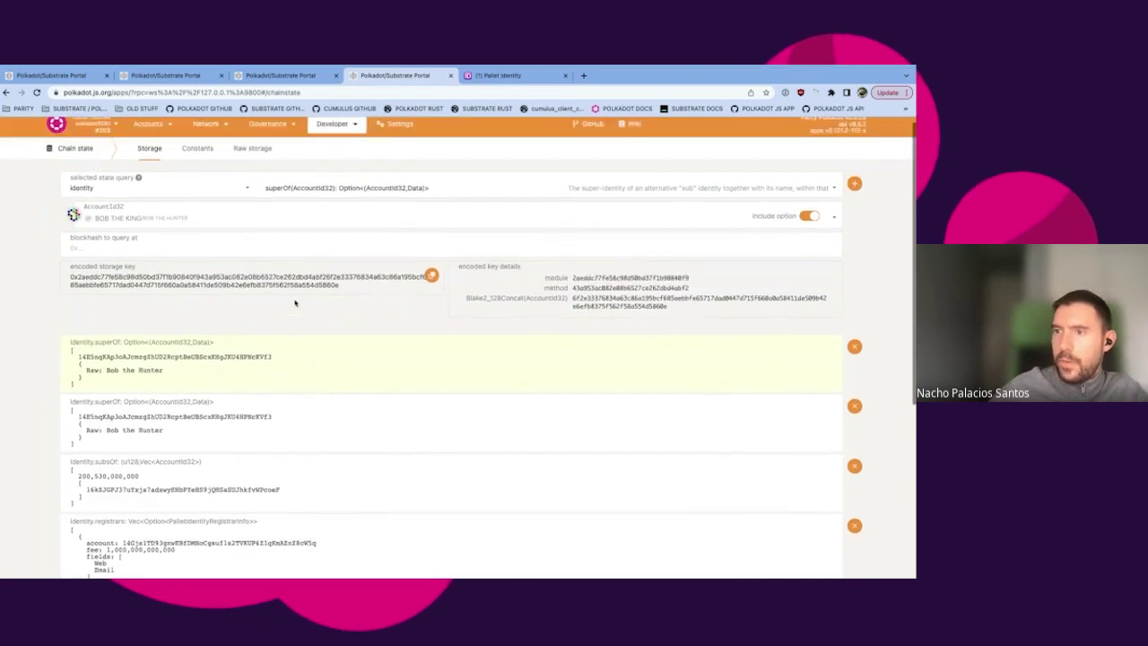
Query the identity identityOf storage for BOB THE KING and examine the FeePaid entry under judgements.
{"action": "mouse_move", "coordinate": [295, 131]}
{"action": "left_click", "coordinate": [291, 79]}
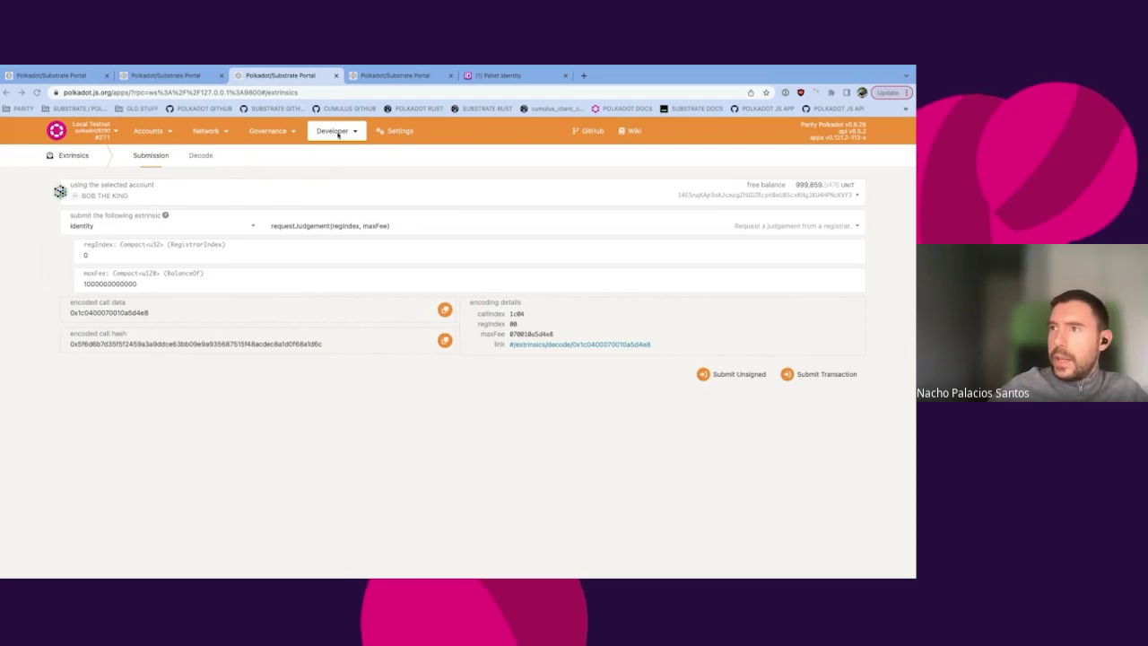
{"action": "left_click", "coordinate": [392, 78]}
{"action": "left_click", "coordinate": [342, 195]}
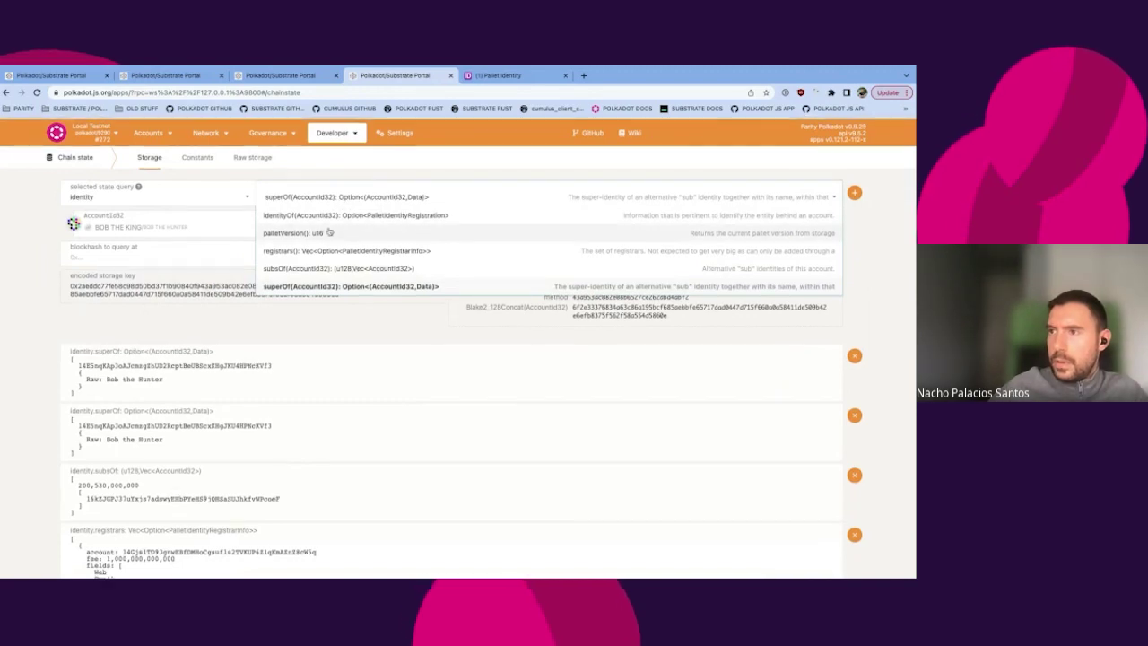
{"action": "left_click", "coordinate": [265, 217]}
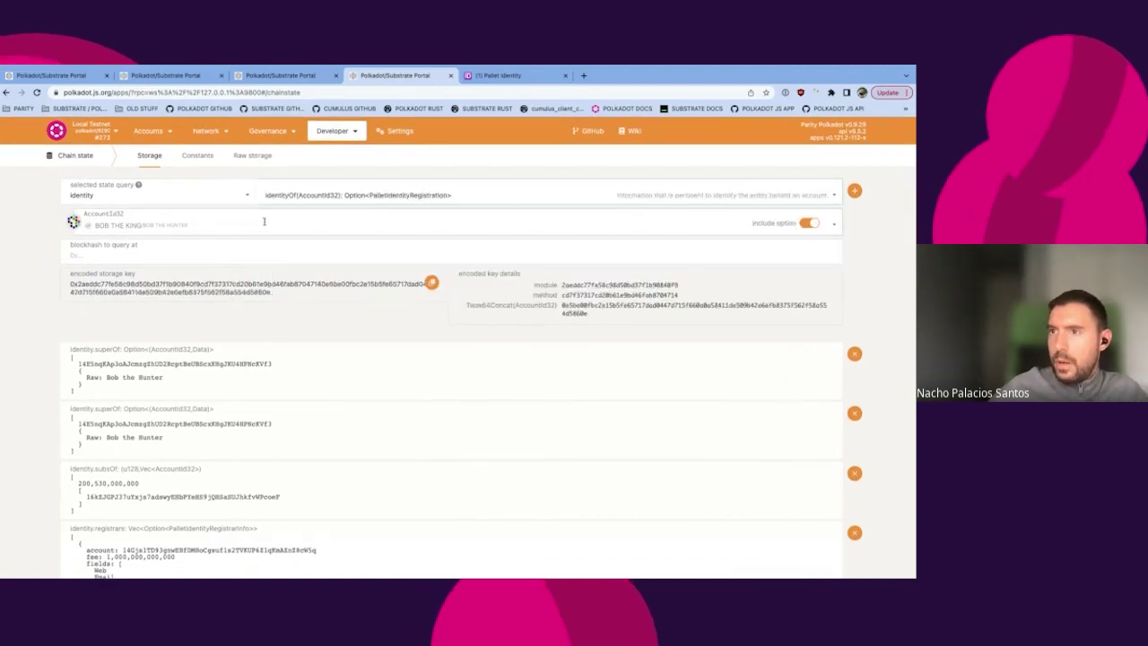
{"action": "left_click", "coordinate": [264, 222]}
{"action": "left_click", "coordinate": [153, 335]}
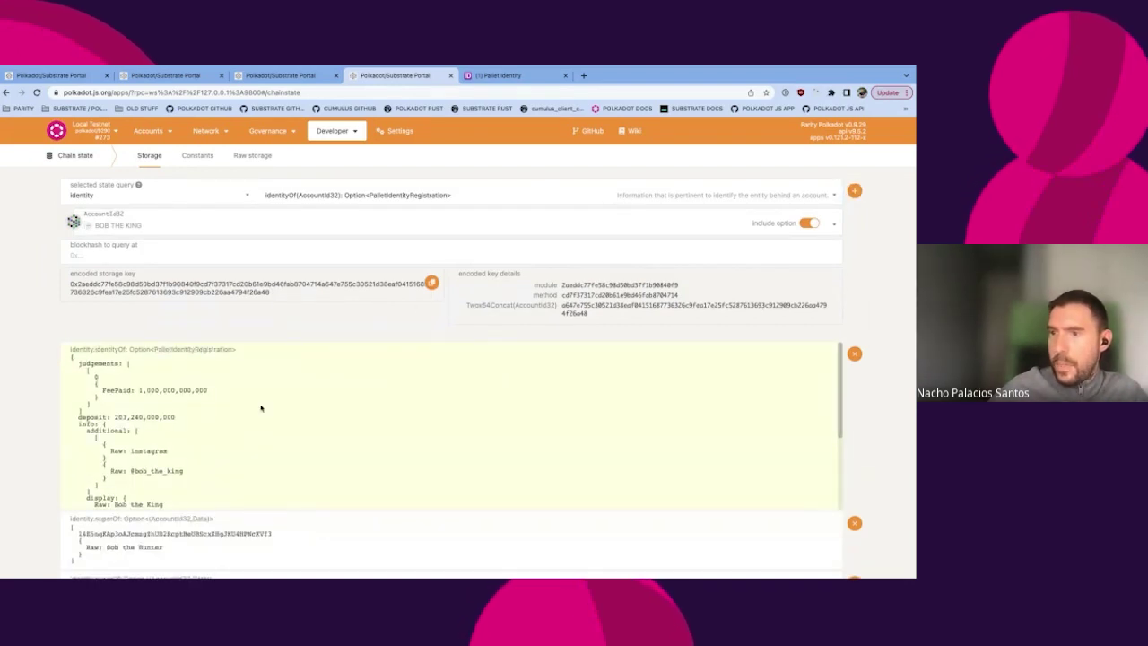
{"action": "scroll", "coordinate": [261, 408], "scroll_direction": "down", "scroll_amount": 1}
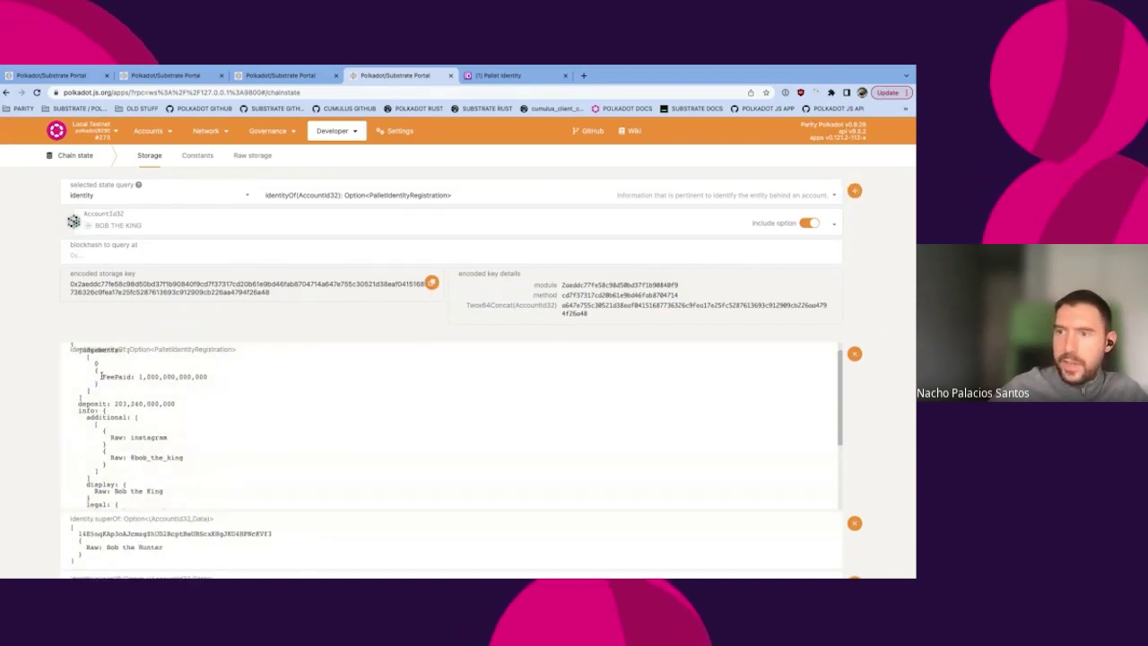
{"action": "mouse_move", "coordinate": [101, 377]}
{"action": "left_mouse_down"}
{"action": "mouse_move", "coordinate": [215, 378]}
{"action": "mouse_move", "coordinate": [101, 378]}
{"action": "left_mouse_up"}
{"action": "left_click", "coordinate": [206, 379]}
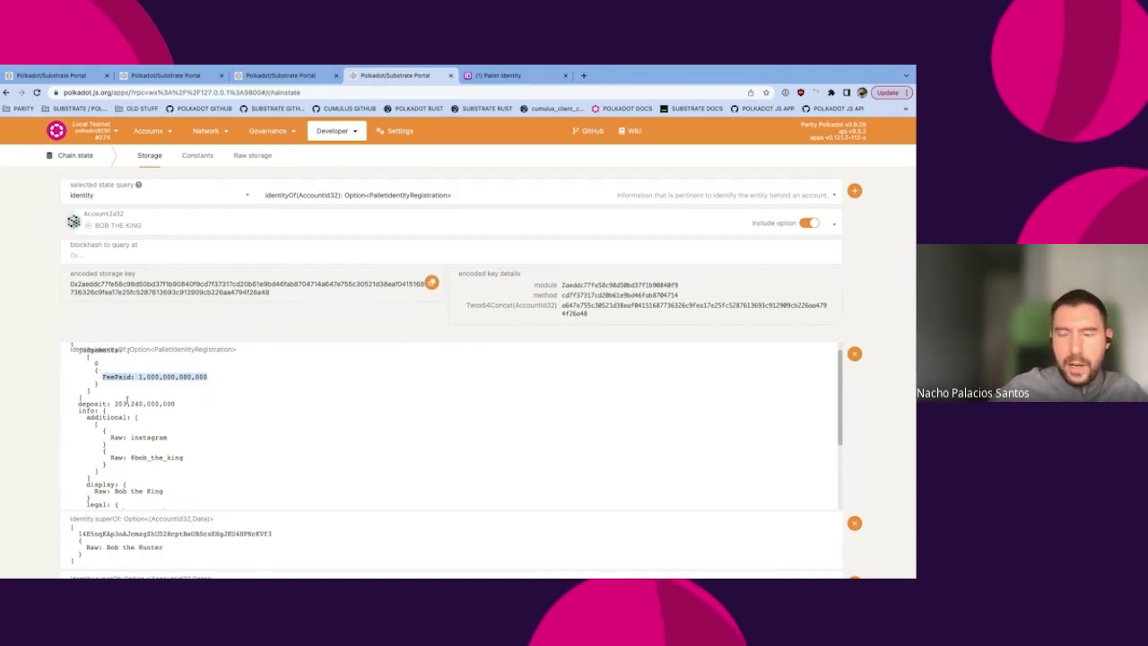
{"action": "left_click", "coordinate": [96, 360]}
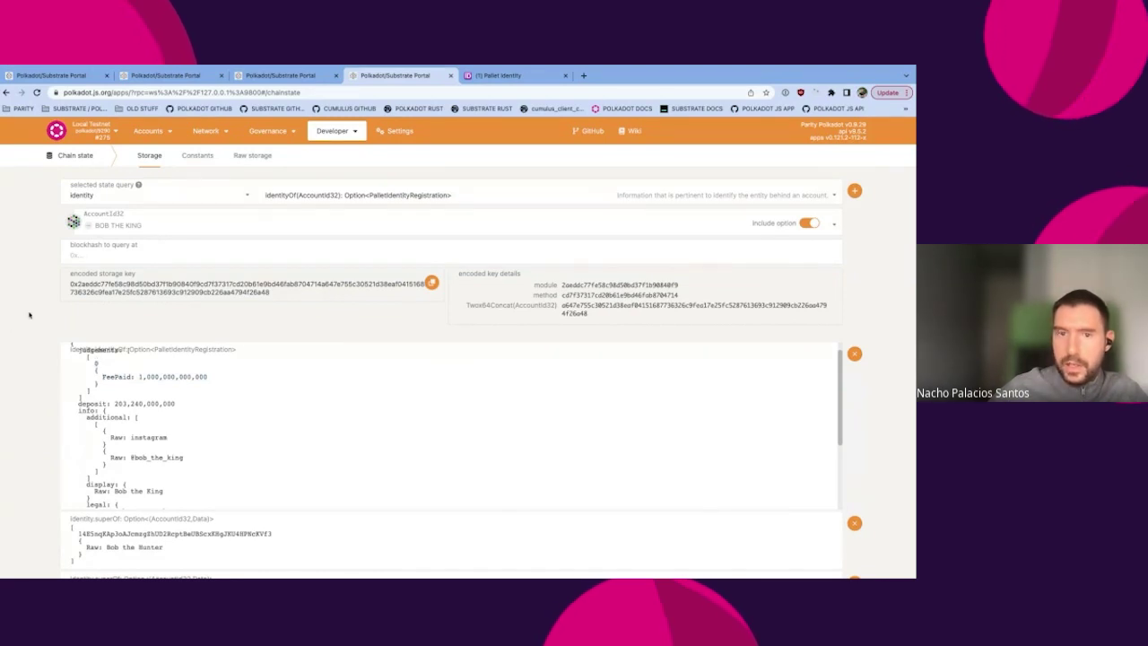
{"action": "left_click", "coordinate": [283, 77]}
{"action": "left_click", "coordinate": [263, 196]}
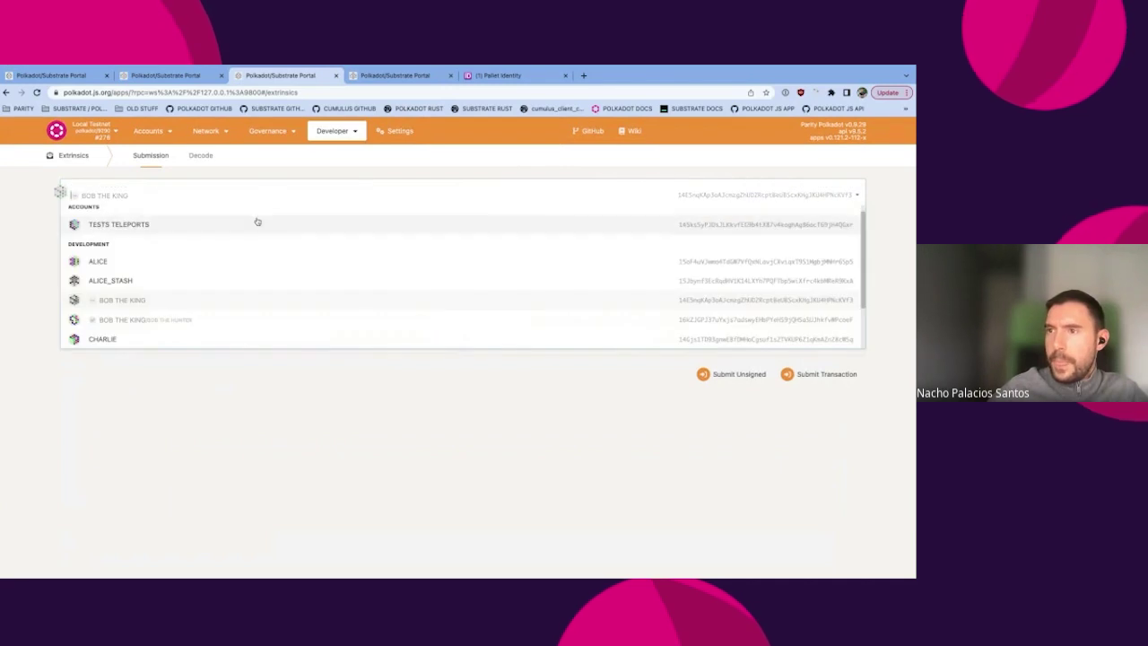
{"action": "left_click", "coordinate": [162, 337]}
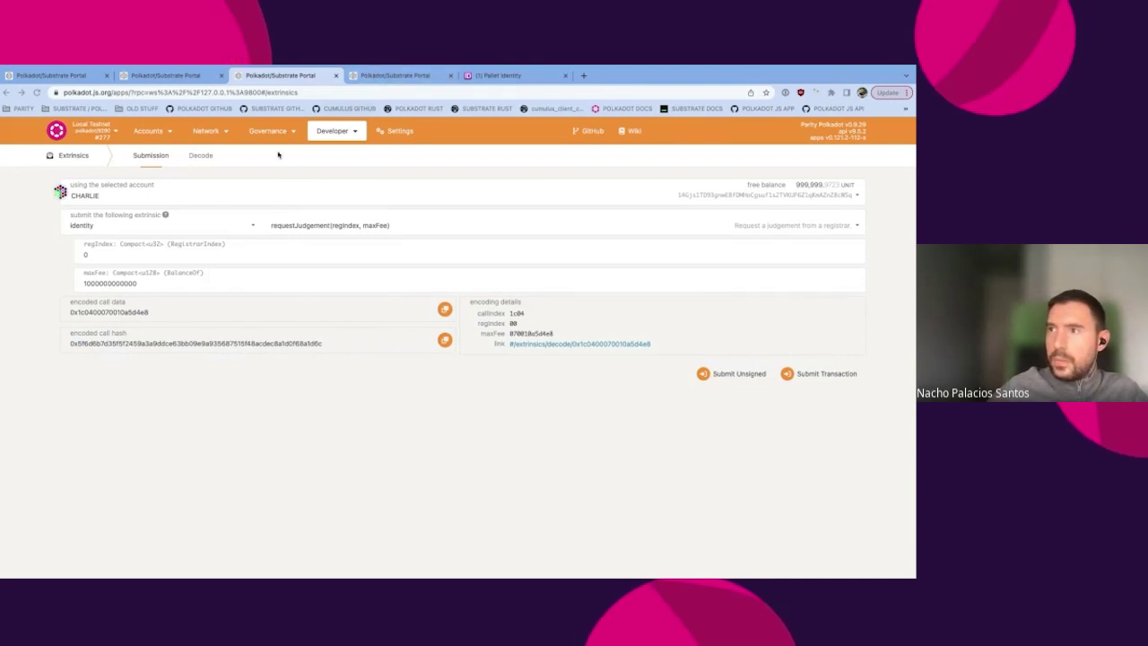
{"action": "left_click", "coordinate": [200, 157]}
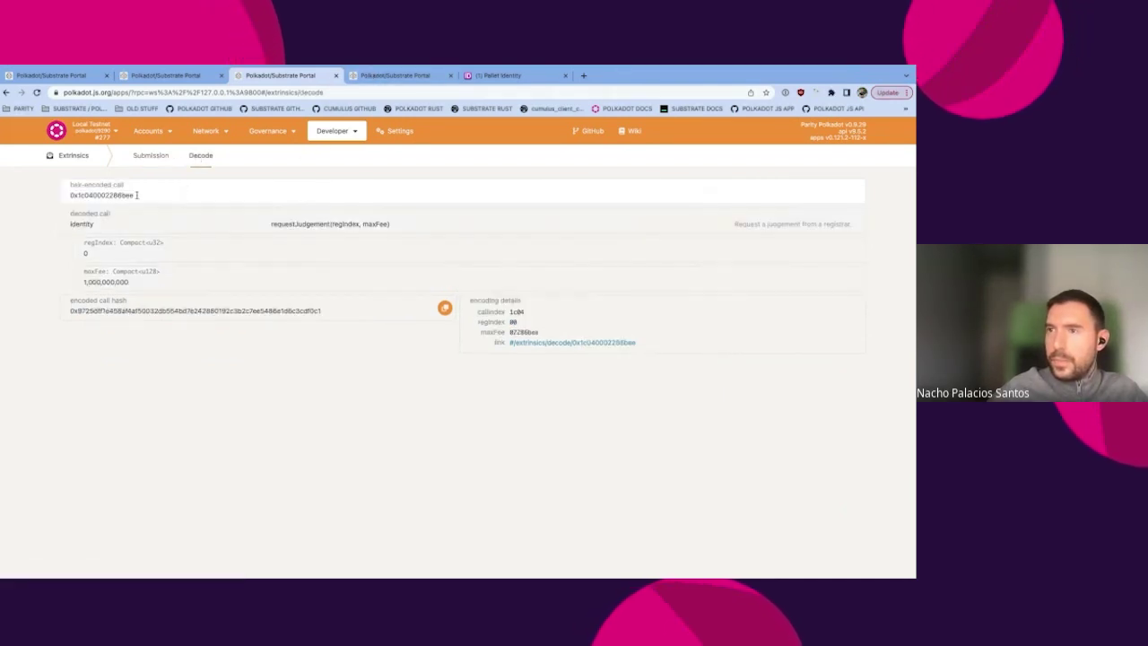
{"action": "double_click", "coordinate": [133, 196]}
{"action": "key", "text": "ctrl+v"}
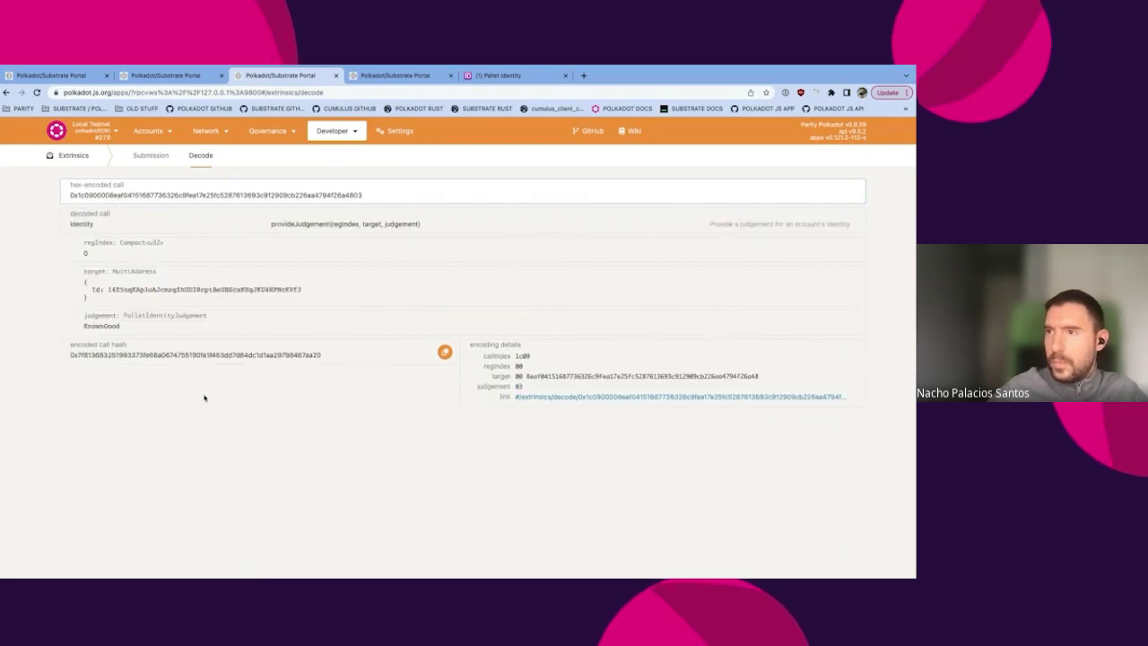
Sign and submit CHARLIE's provideJudgement extrinsic for BOB THE KING with regIndex 0 and judgement KnownGood.
{"action": "left_click", "coordinate": [151, 155]}
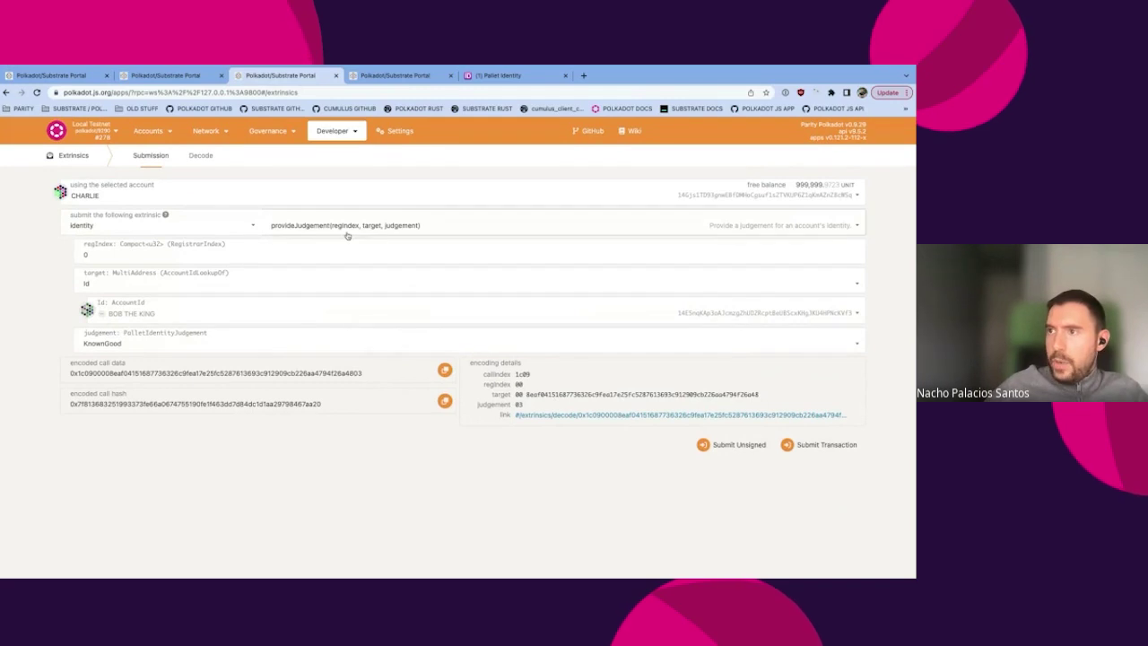
{"action": "left_click", "coordinate": [110, 256]}
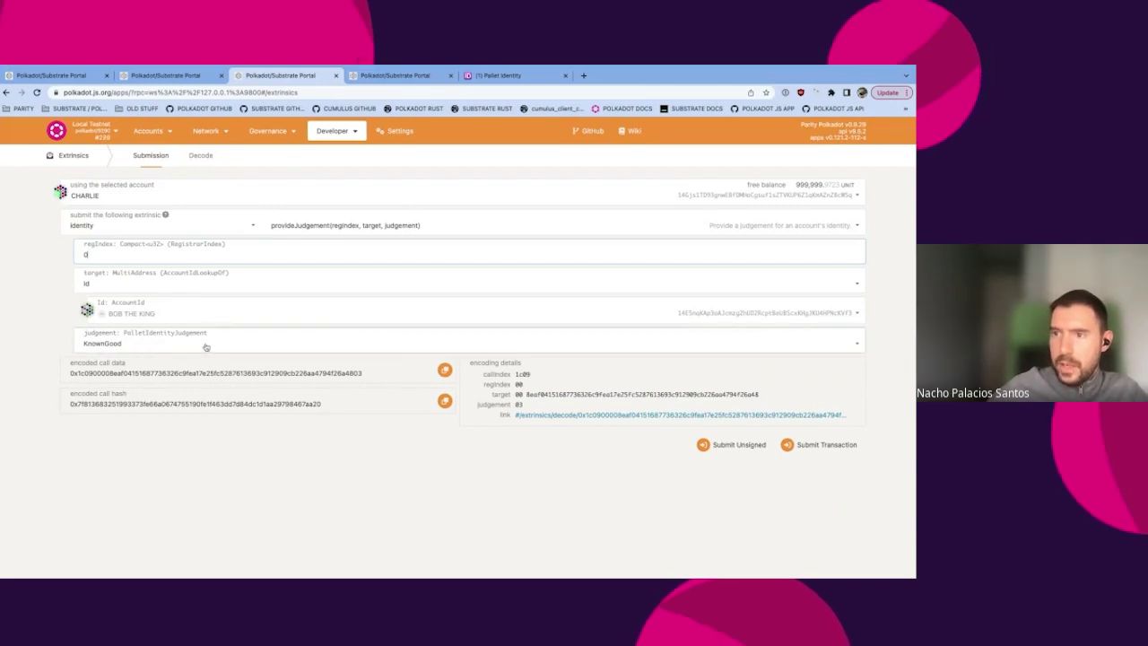
{"action": "left_click", "coordinate": [826, 444]}
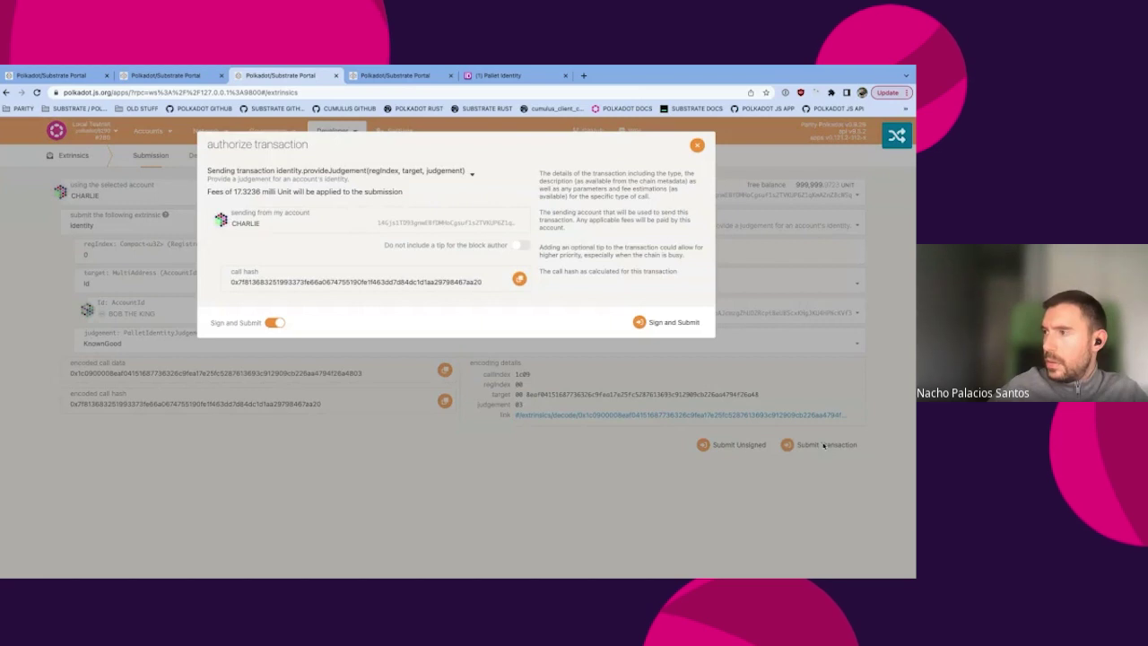
{"action": "left_click", "coordinate": [677, 328]}
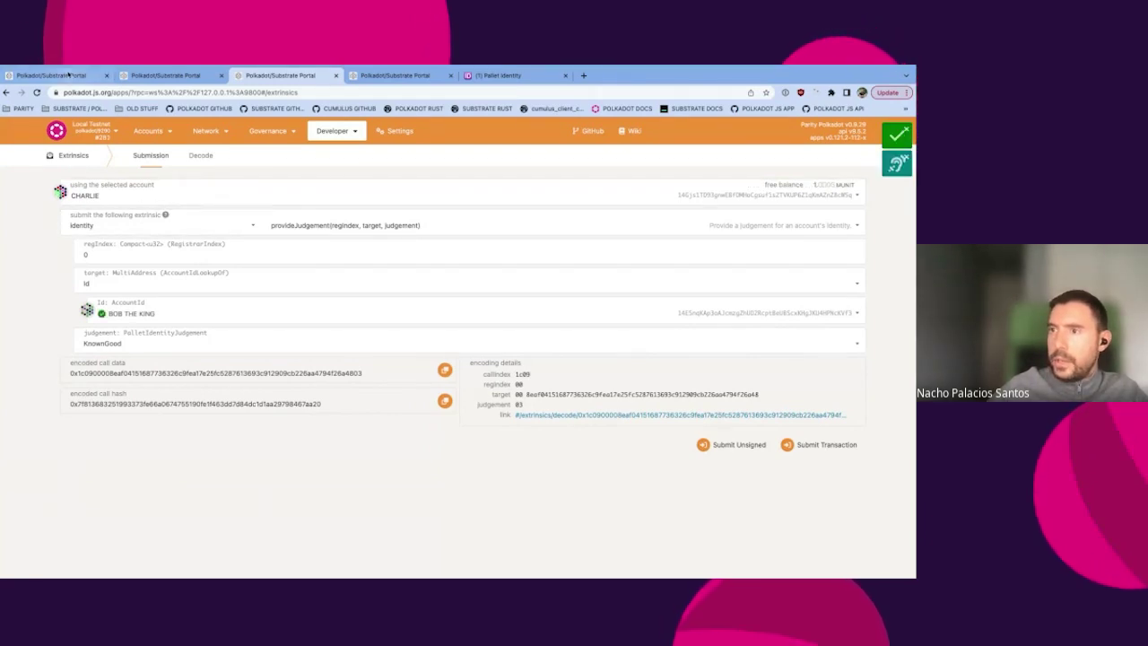
Inspect the account details of the BOB THE HUNTER sub-account and its parent BOB THE KING, and check the judgement in the identityOf storage.
{"action": "left_click", "coordinate": [72, 75]}
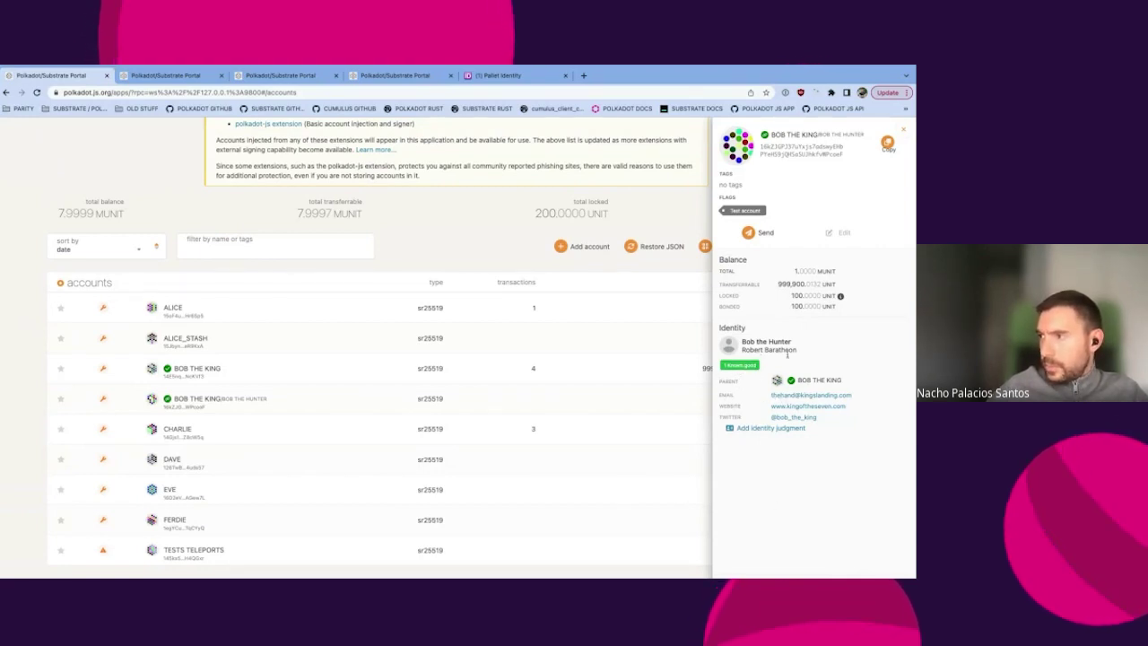
{"action": "left_click", "coordinate": [810, 383]}
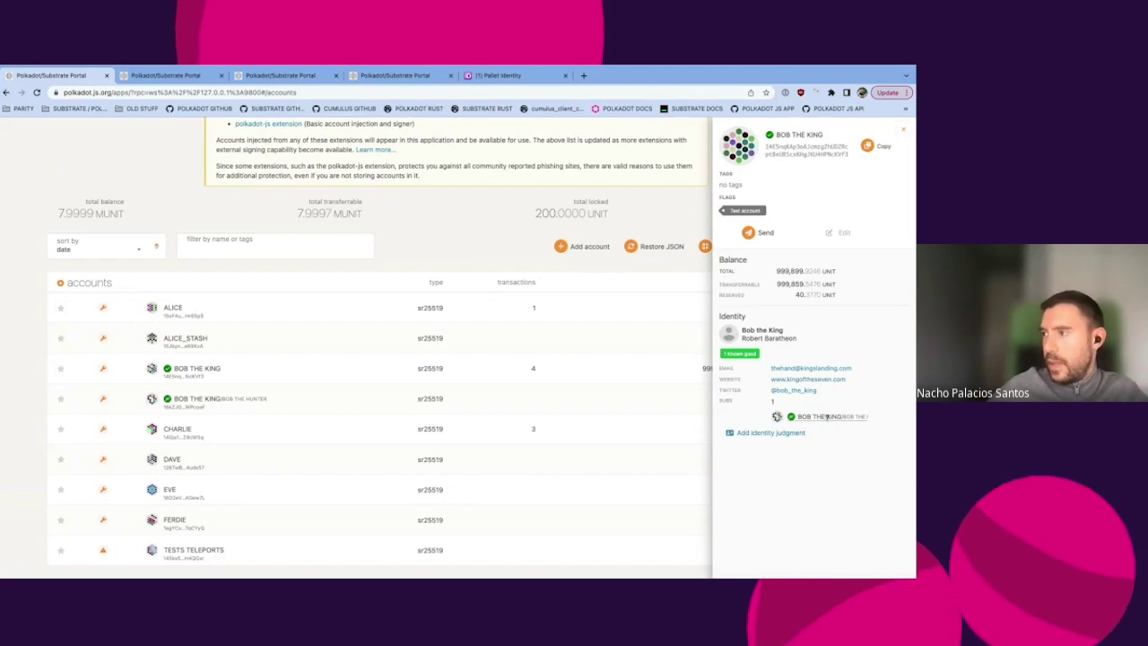
{"action": "left_click", "coordinate": [903, 130]}
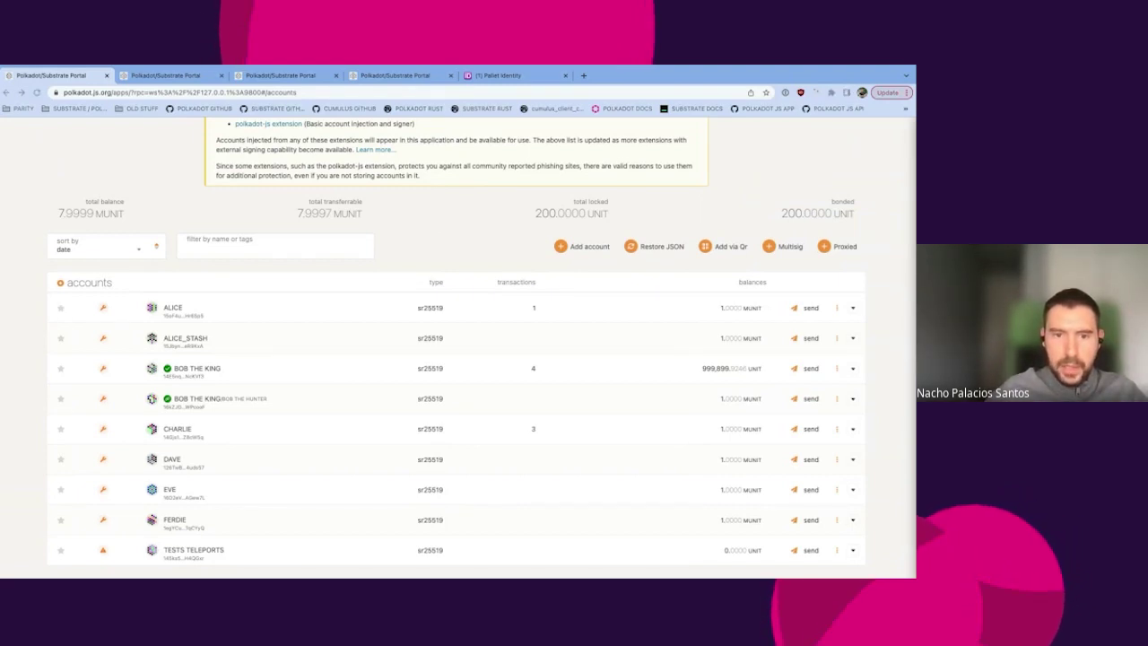
{"action": "left_click", "coordinate": [264, 81]}
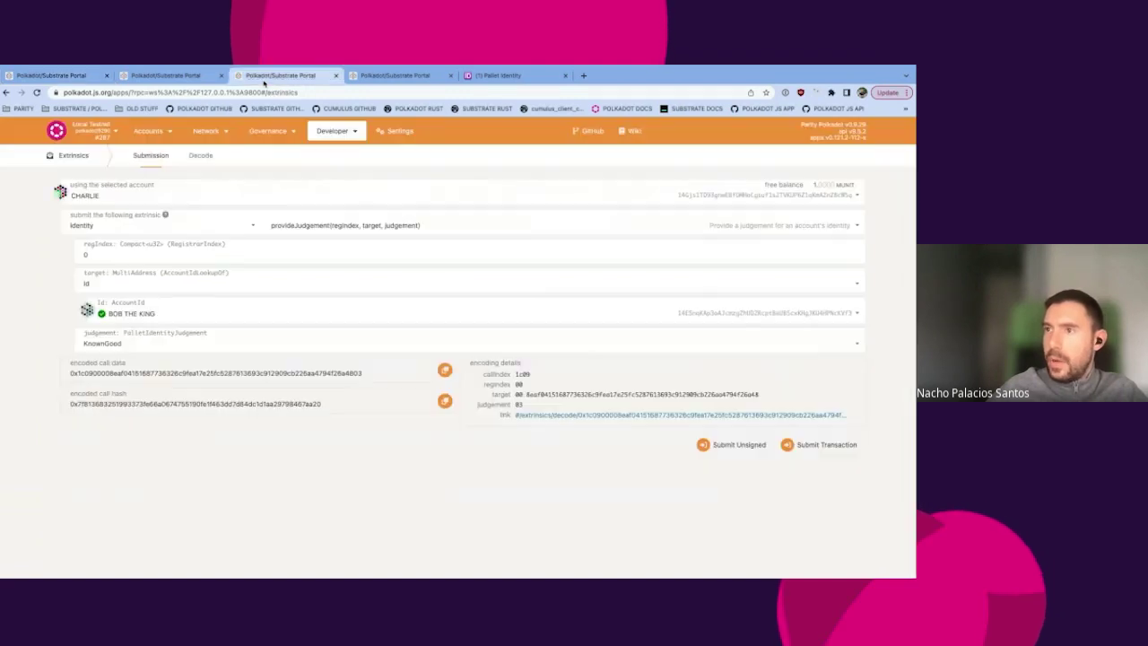
{"action": "left_click", "coordinate": [388, 77]}
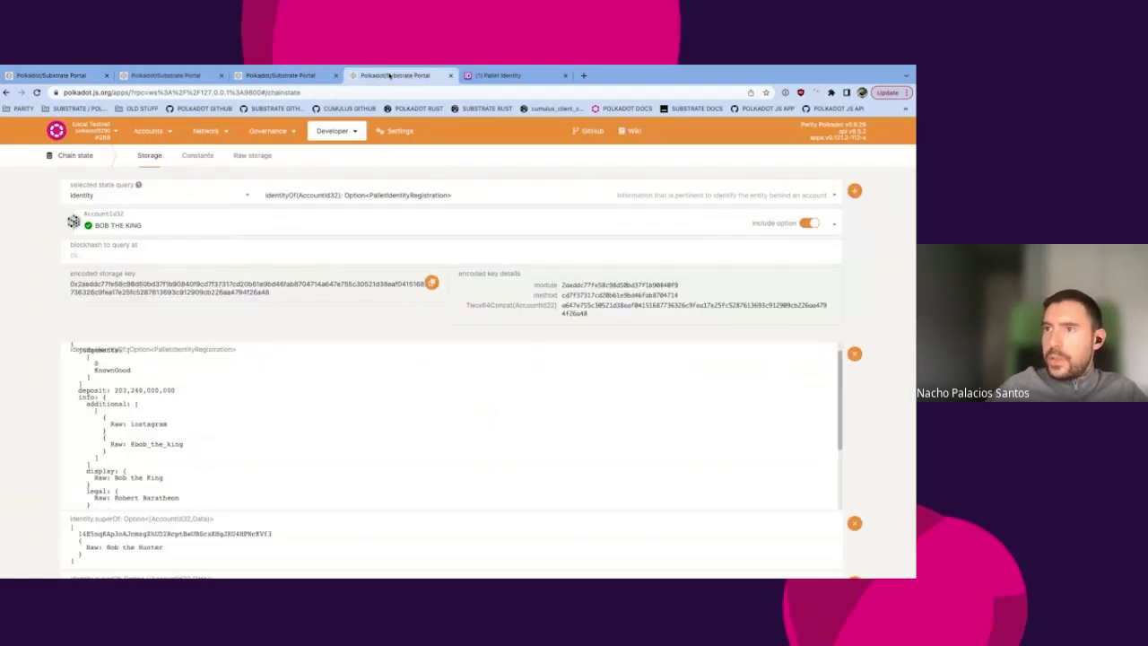
Decode the hex call 0x1c03 as the identity clearIdentity extrinsic and load it for submission.
{"action": "left_click", "coordinate": [246, 79]}
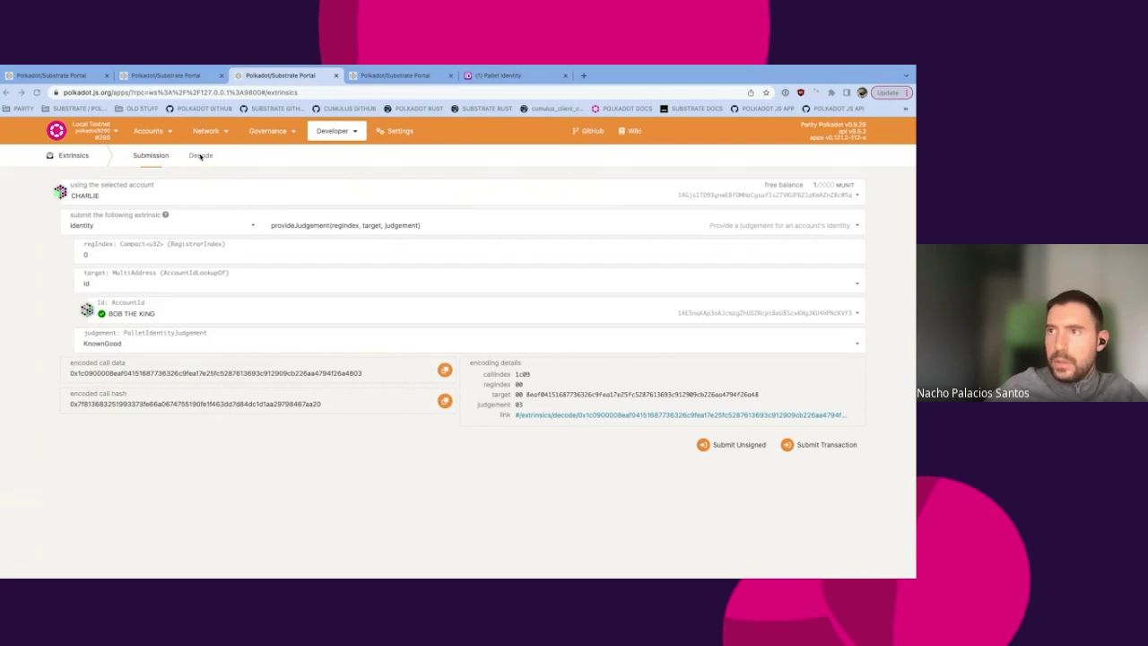
{"action": "left_click", "coordinate": [201, 156]}
{"action": "left_click", "coordinate": [176, 189]}
{"action": "key", "text": "ctrl+a"}
{"action": "type", "text": "0x1c03"}
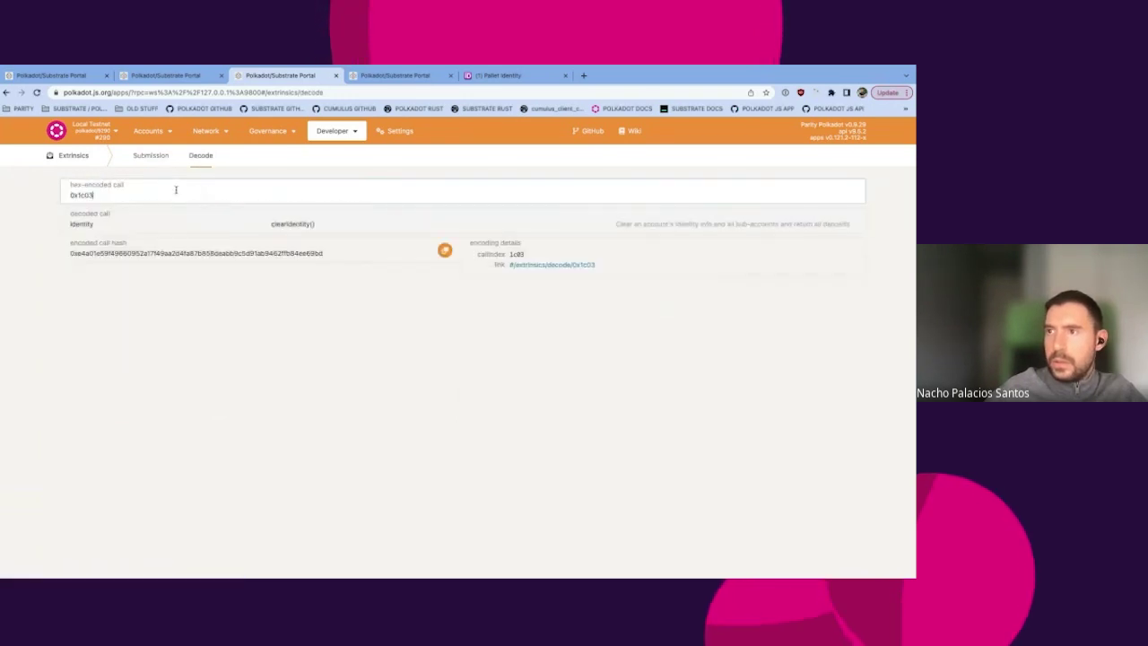
{"action": "left_click", "coordinate": [141, 154]}
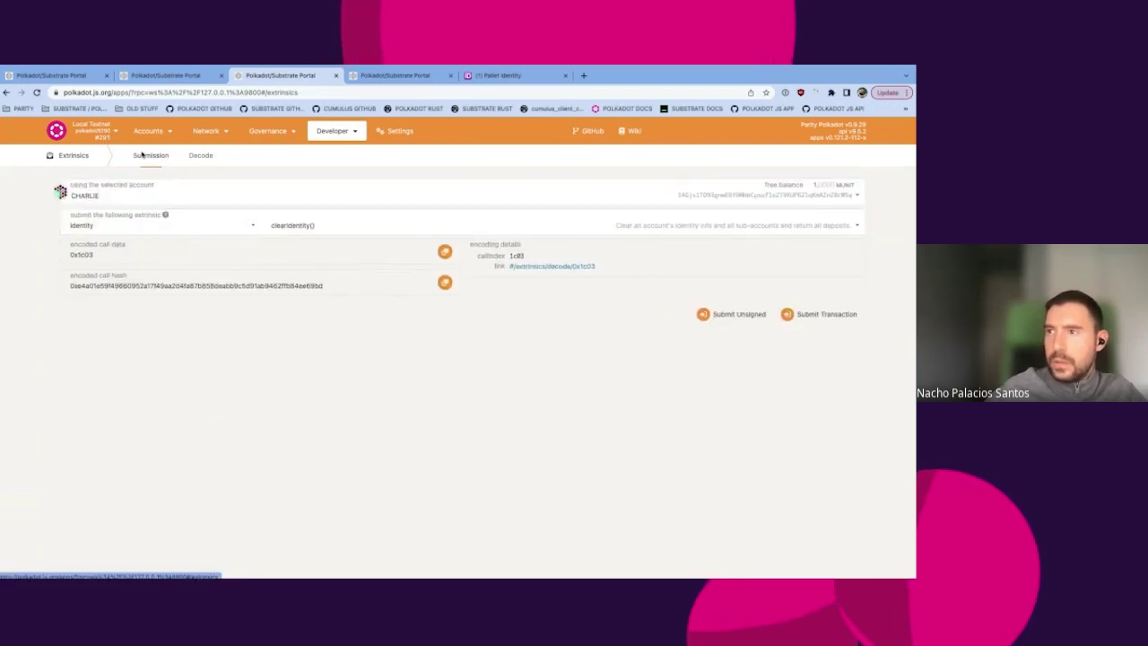
Select BOB THE KING as the extrinsic account and sign and submit the clearIdentity transaction.
{"action": "left_click", "coordinate": [228, 188]}
{"action": "left_click", "coordinate": [141, 300]}
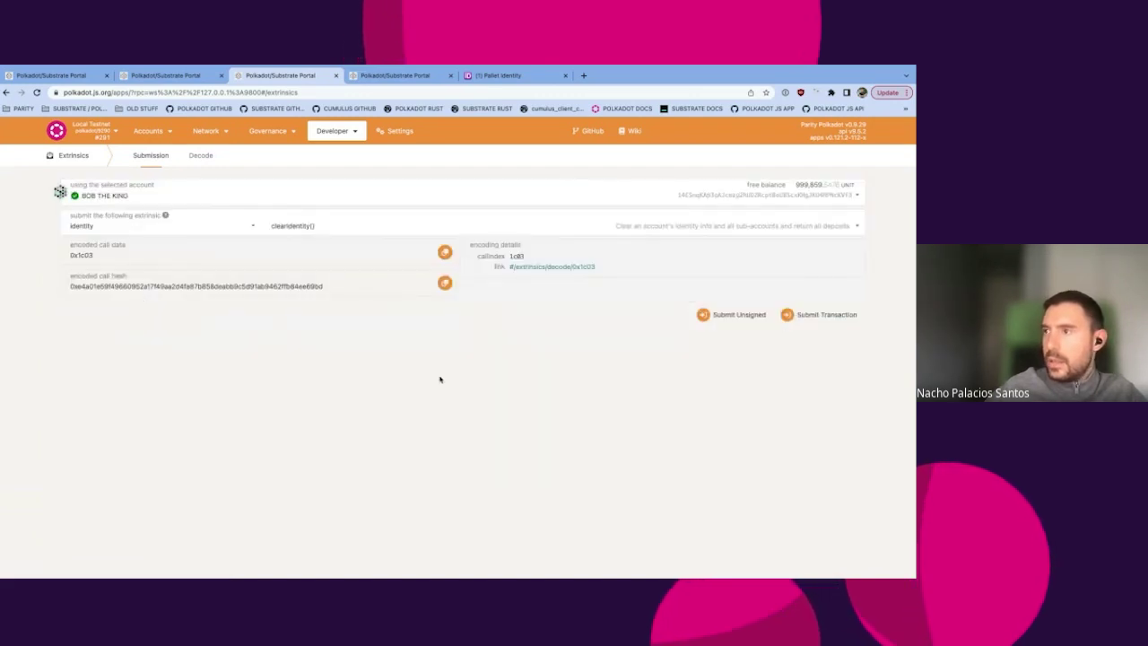
{"action": "left_click", "coordinate": [817, 315]}
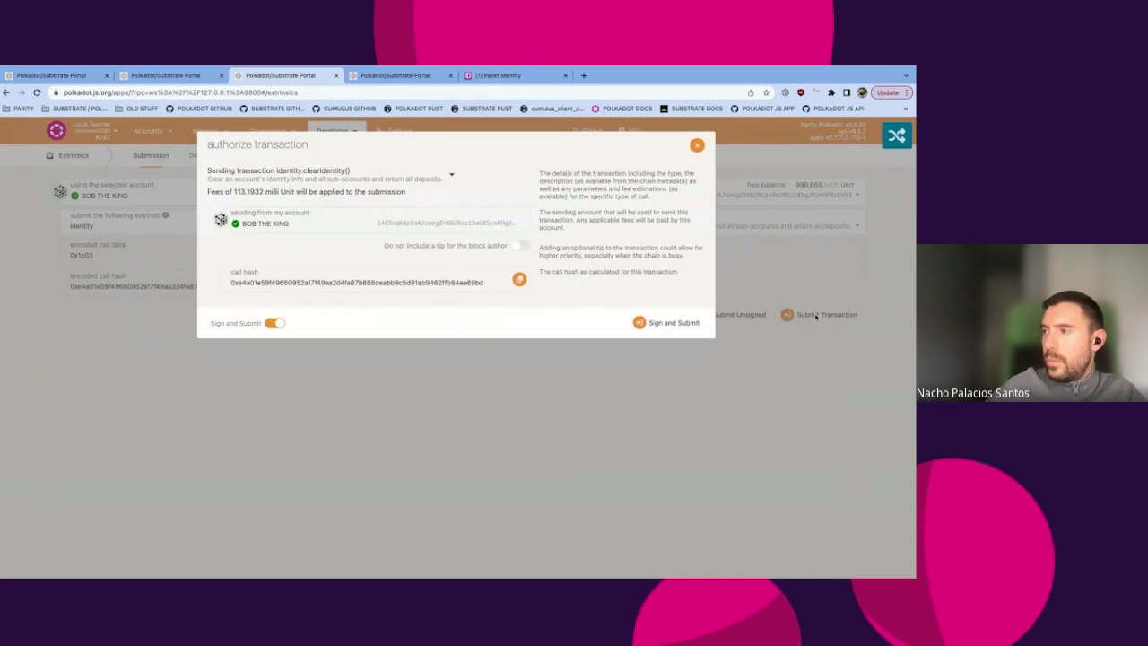
{"action": "left_click", "coordinate": [668, 323]}
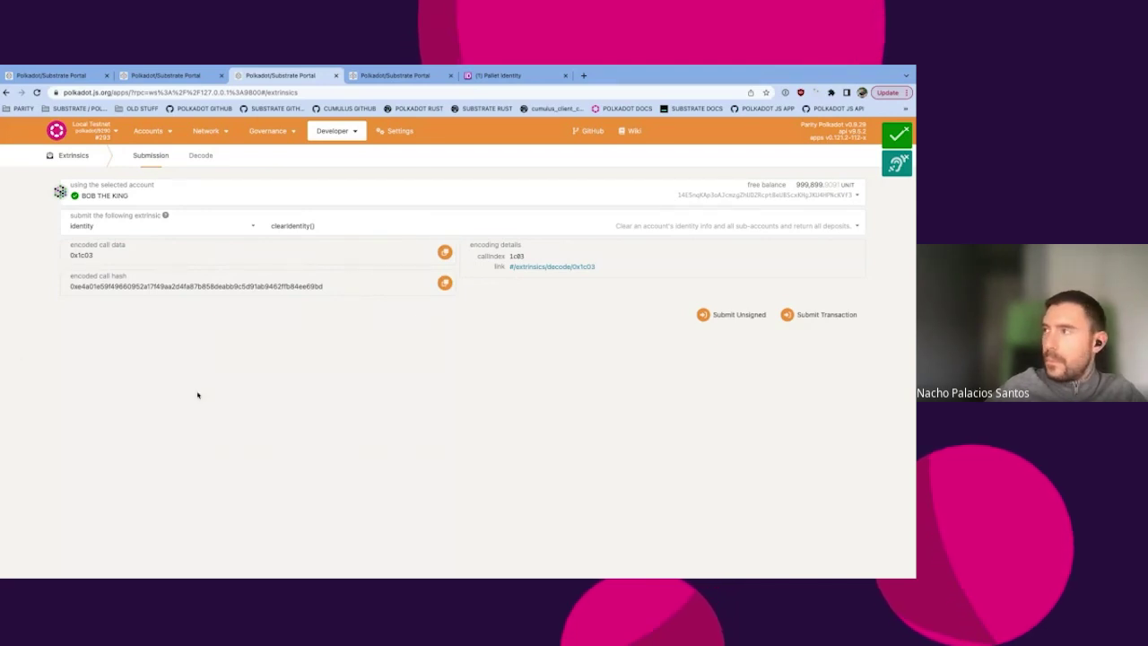
Open the block containing the identity.IdentityCleared event and examine the details of its balances.Unreserved event.
{"action": "key", "text": "ctrl+shift+Tab"}
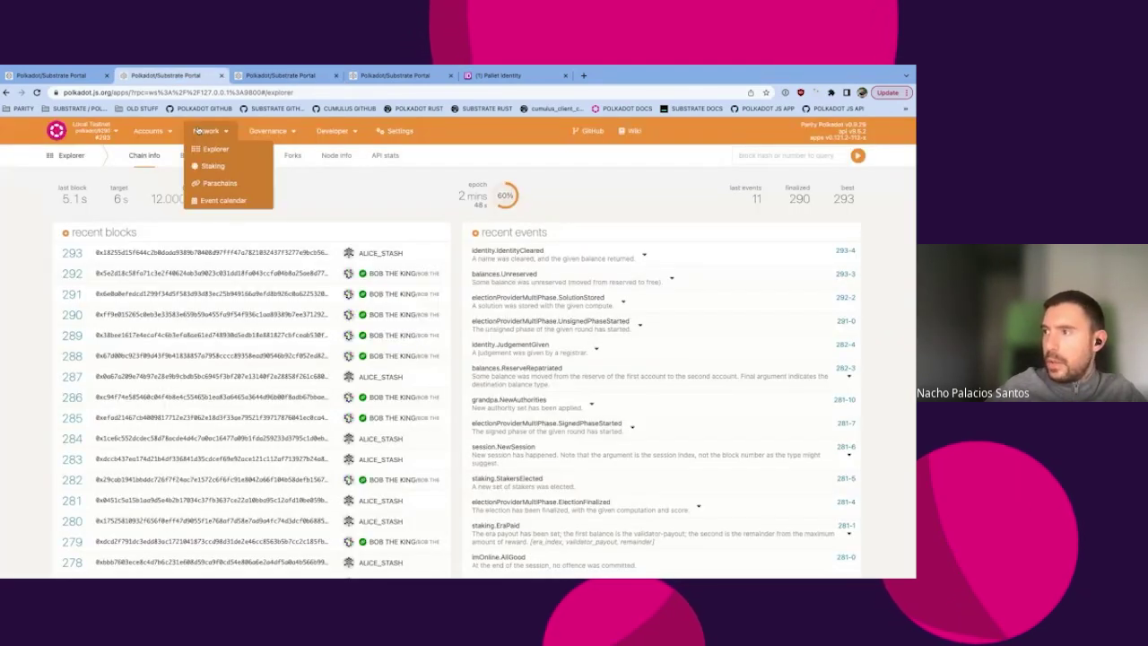
{"action": "left_click", "coordinate": [846, 250]}
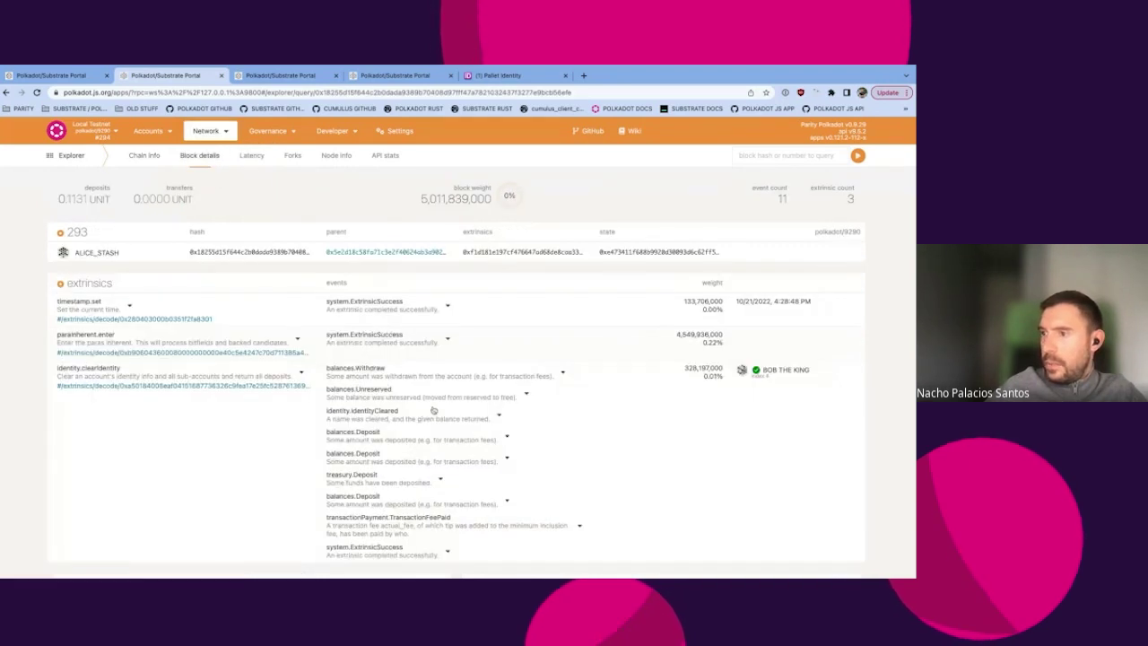
{"action": "scroll", "coordinate": [442, 377], "scroll_direction": "down", "scroll_amount": 2}
{"action": "left_click", "coordinate": [408, 350]}
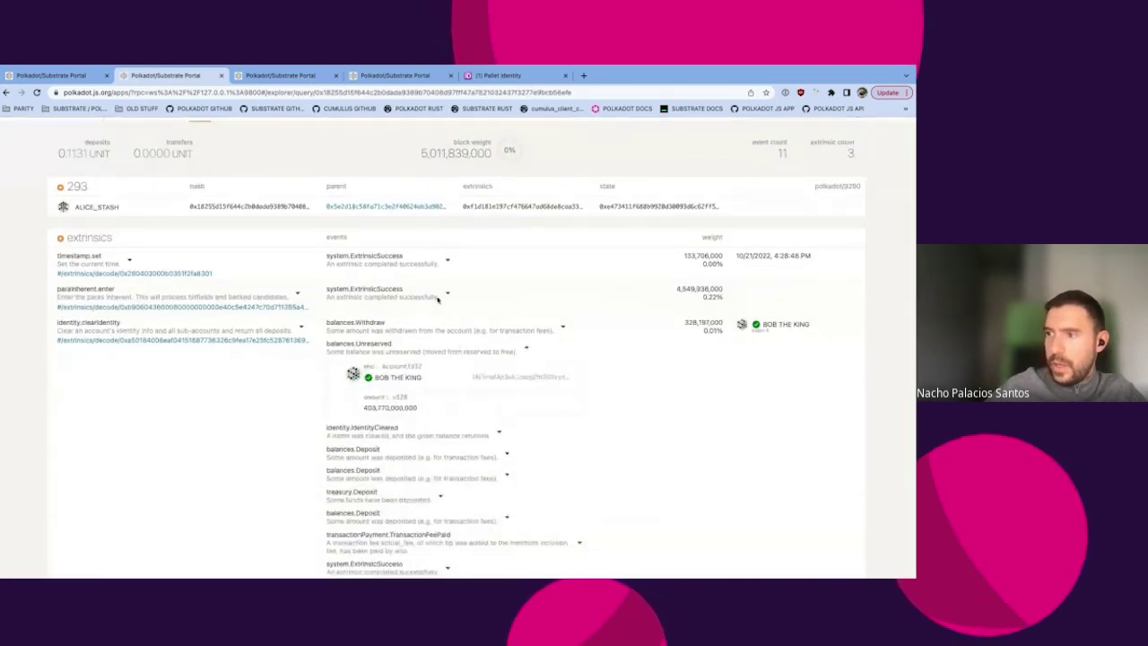
{"action": "scroll", "coordinate": [303, 144], "scroll_direction": "up", "scroll_amount": 1}
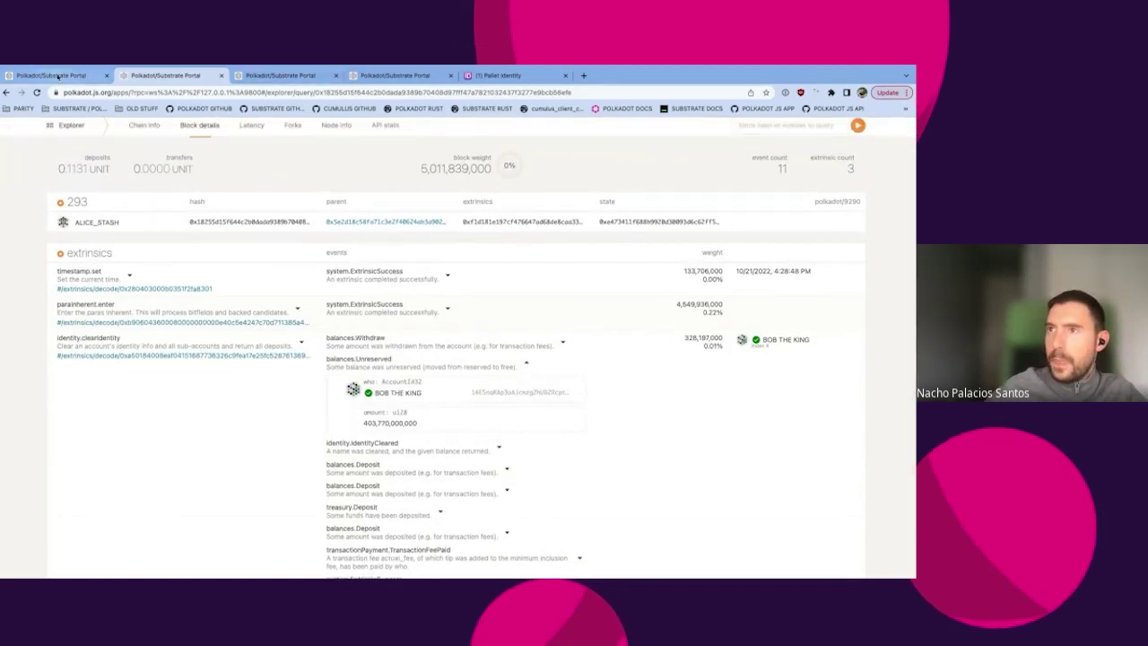
Reload the accounts overview and inspect BOB's account details for identity and reserved balance.
{"action": "left_click", "coordinate": [56, 75]}
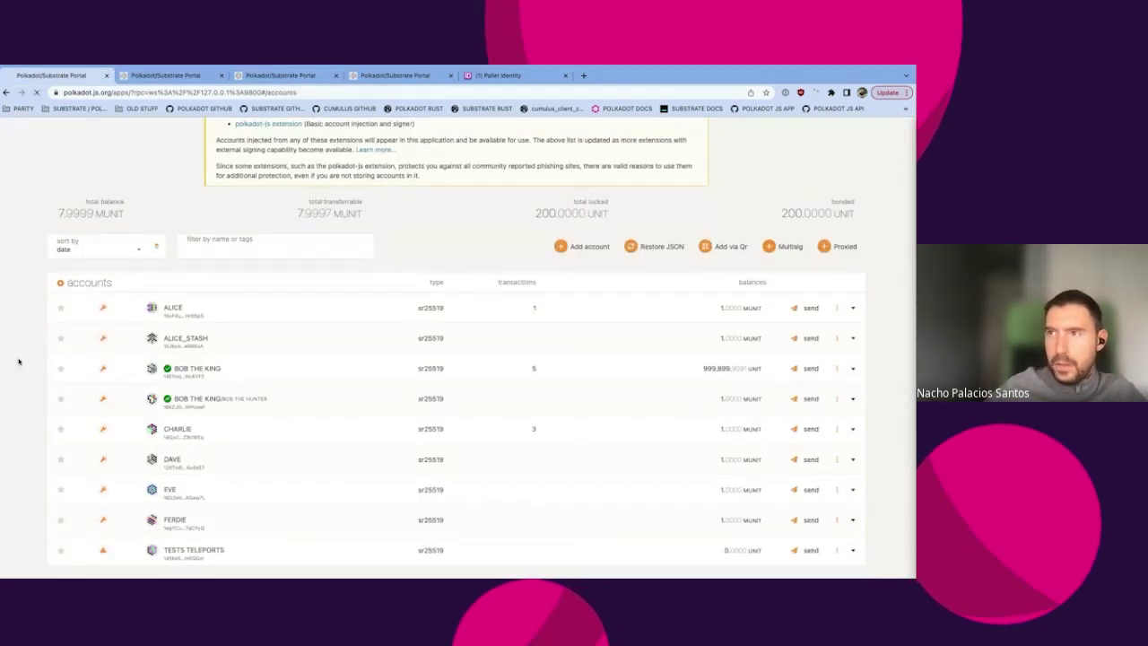
{"action": "key", "text": "super+r"}
{"action": "scroll", "coordinate": [18, 361], "scroll_direction": "down", "scroll_amount": 3}
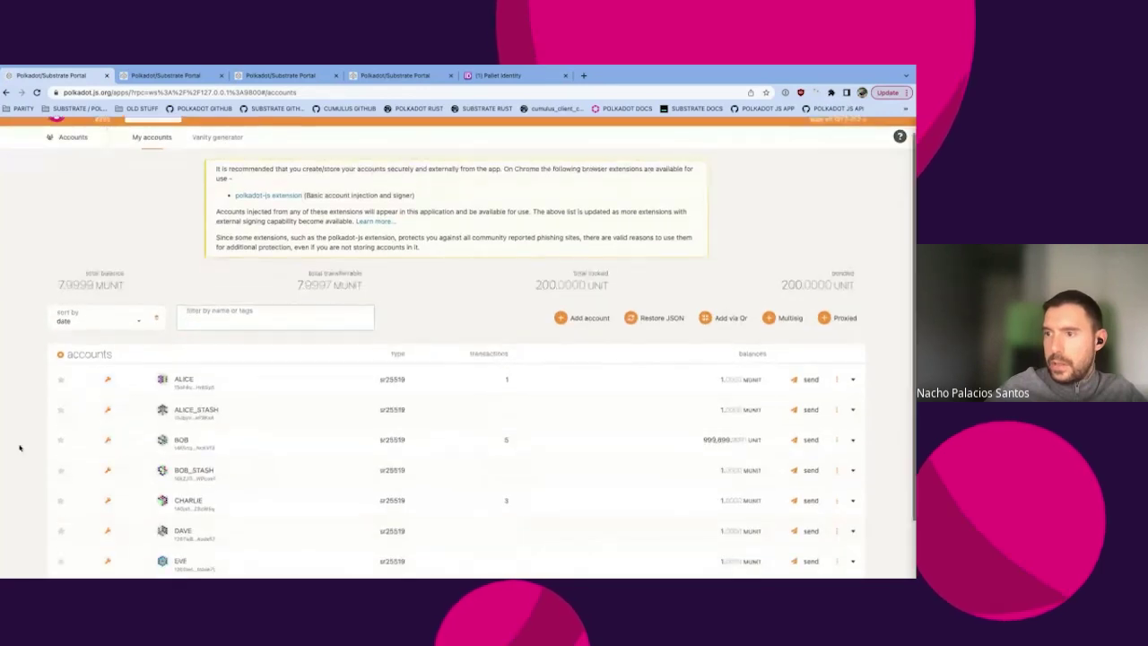
{"action": "left_click", "coordinate": [181, 367]}
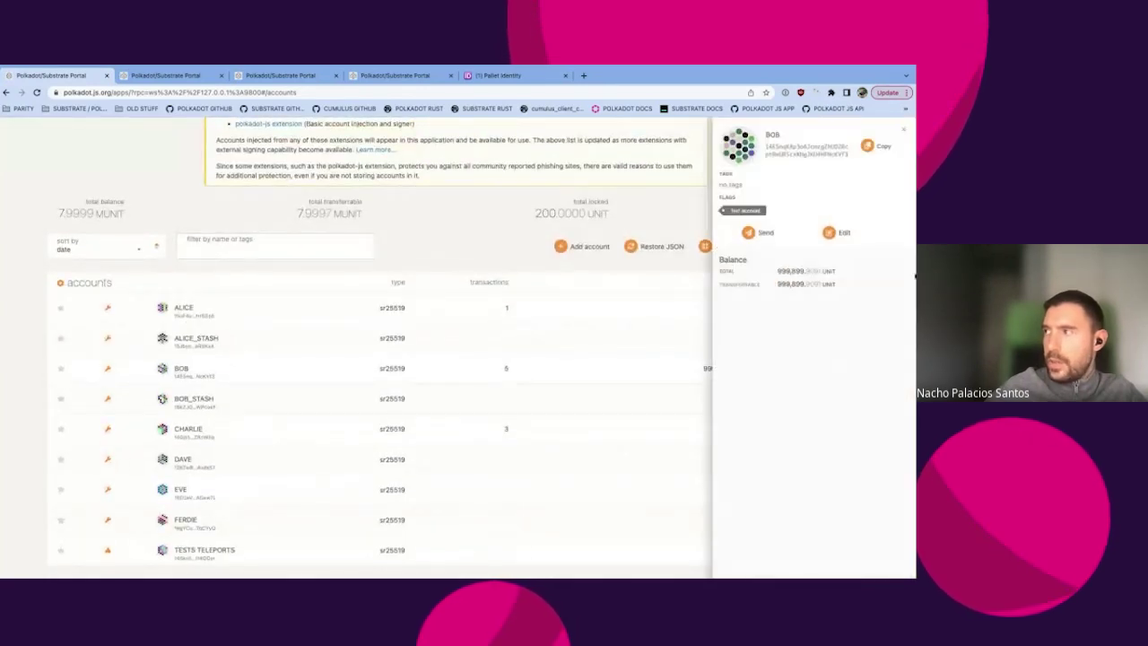
{"action": "left_click", "coordinate": [904, 131]}
Review the identityOf, superOf and subsOf storage queries in the chain state, and look through the identity calls available as extrinsics.
{"action": "left_click", "coordinate": [294, 76]}
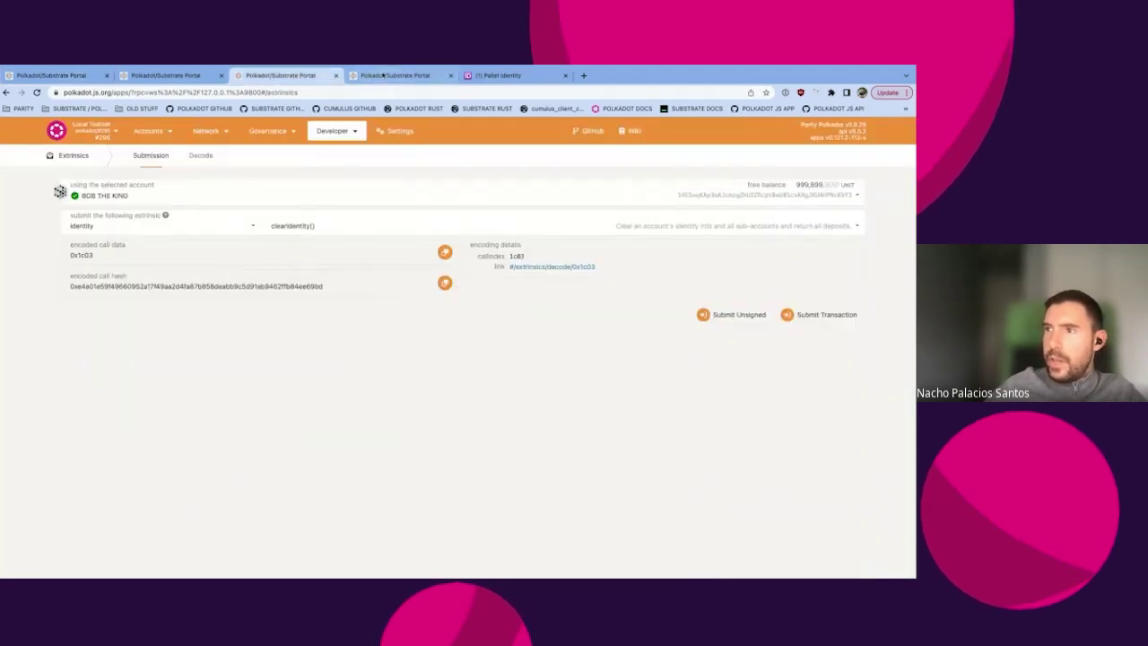
{"action": "left_click", "coordinate": [391, 75]}
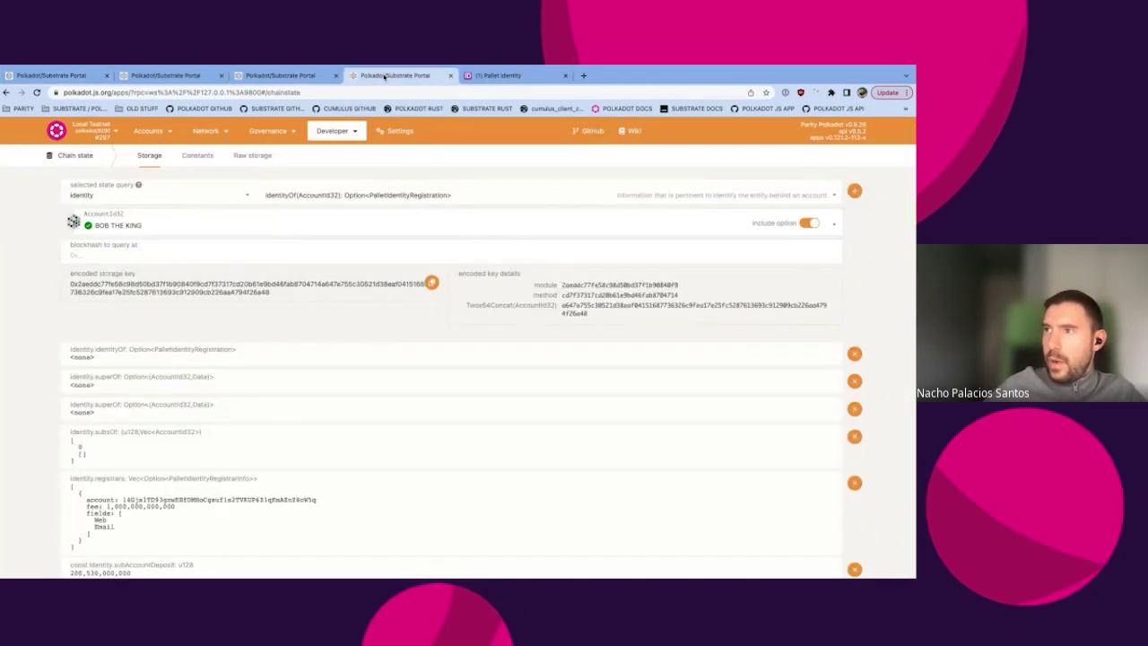
{"action": "left_click", "coordinate": [279, 76]}
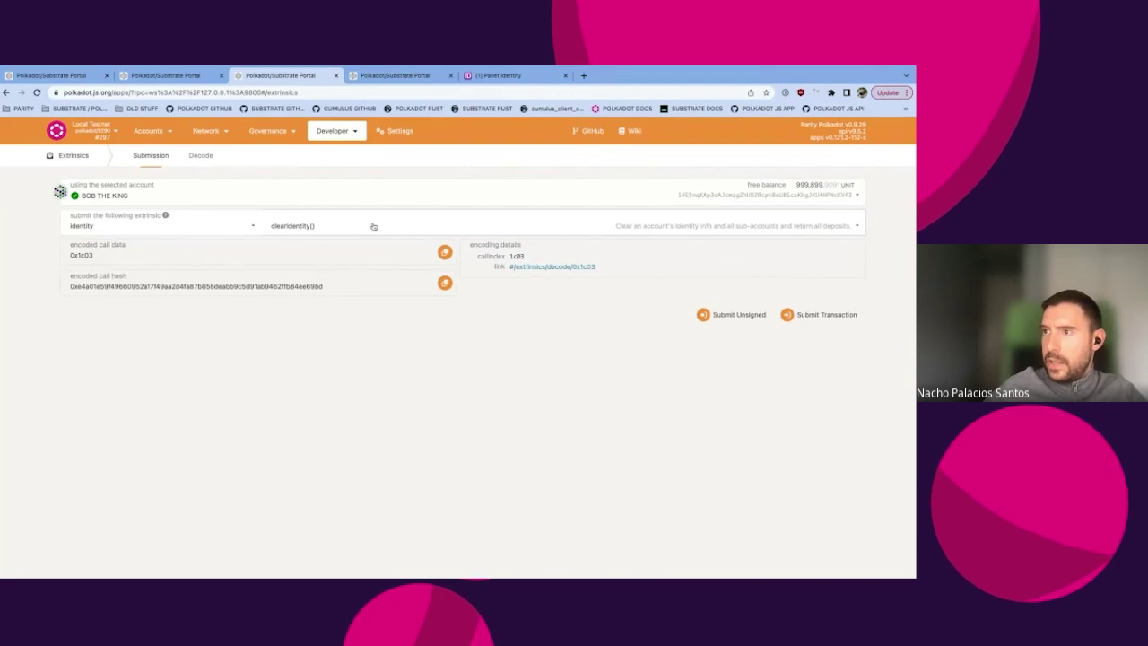
{"action": "left_click", "coordinate": [373, 226]}
{"action": "left_click", "coordinate": [314, 305]}
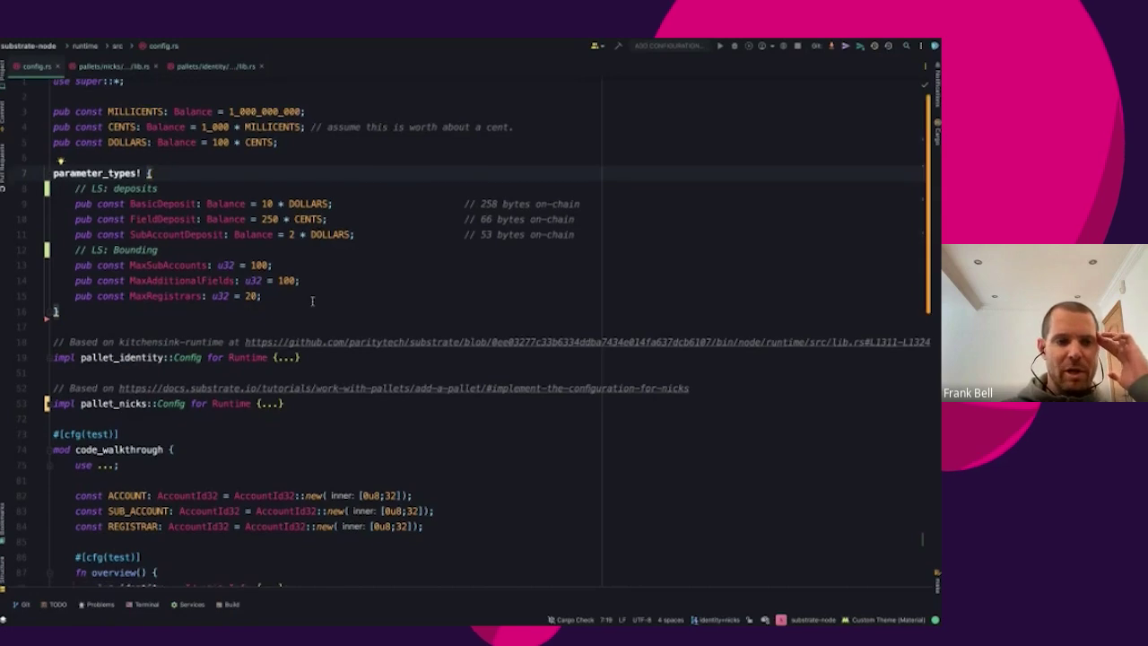
Unfold the pallet_identity::Config implementation for Runtime in config.rs in the code editor.
{"action": "scroll", "coordinate": [364, 249], "scroll_direction": "down", "scroll_amount": 2}
{"action": "left_click", "coordinate": [50, 301]}
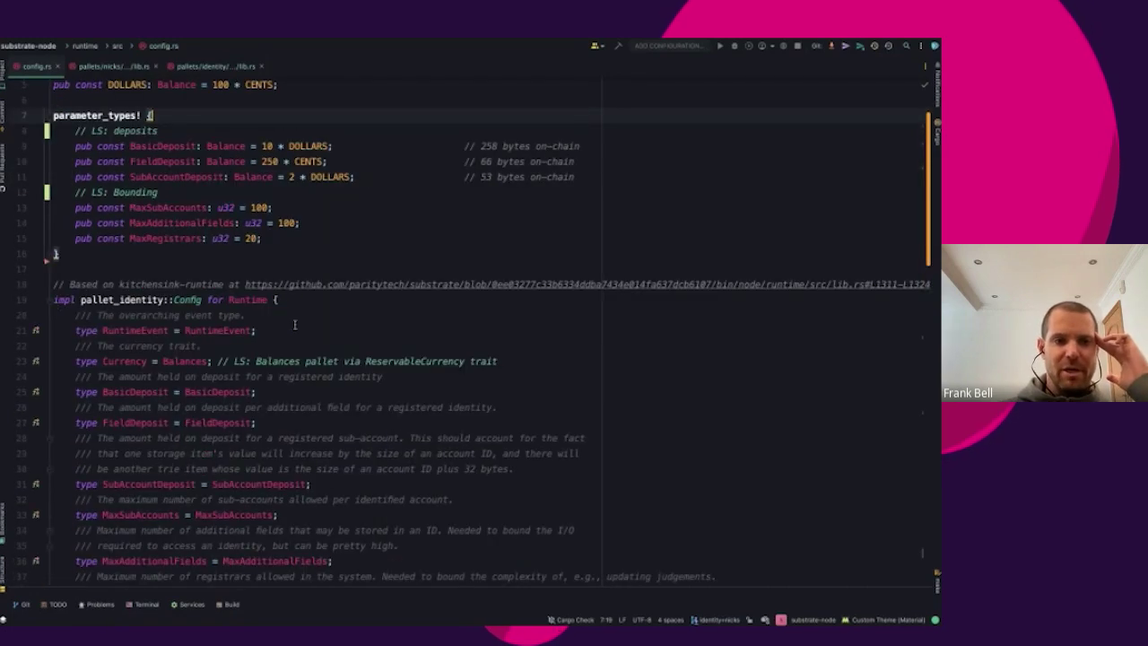
{"action": "scroll", "coordinate": [295, 324], "scroll_direction": "down", "scroll_amount": 4}
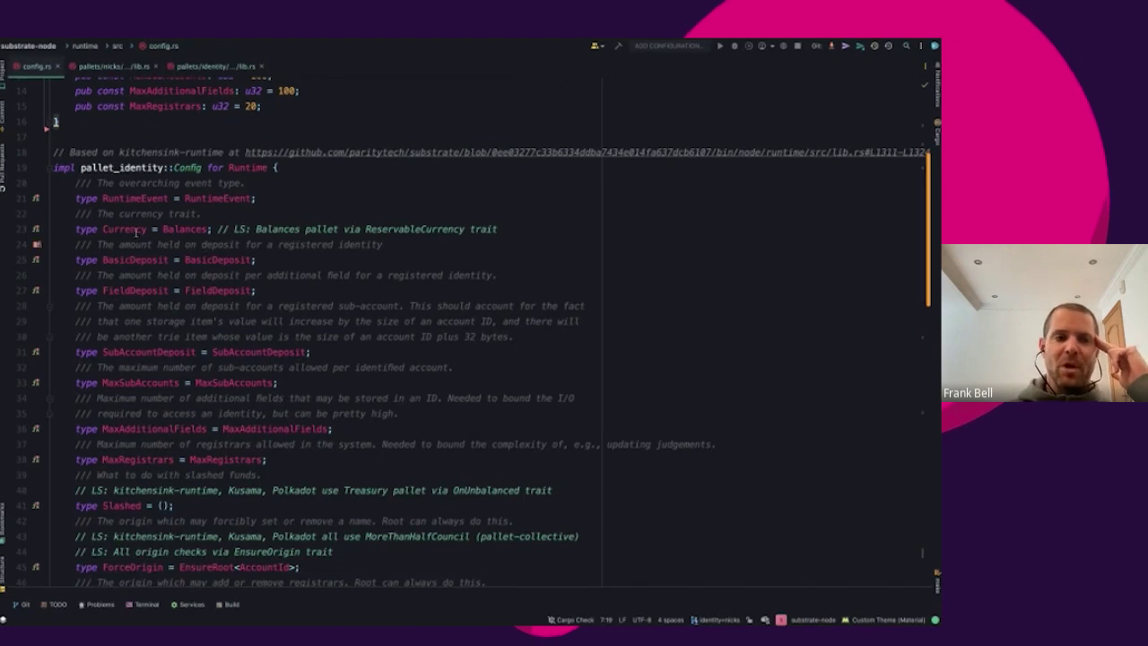
Highlight the Currency type, its Balances value and the ReservableCurrency trait comment in the pallet_identity configuration.
{"action": "double_click", "coordinate": [125, 229]}
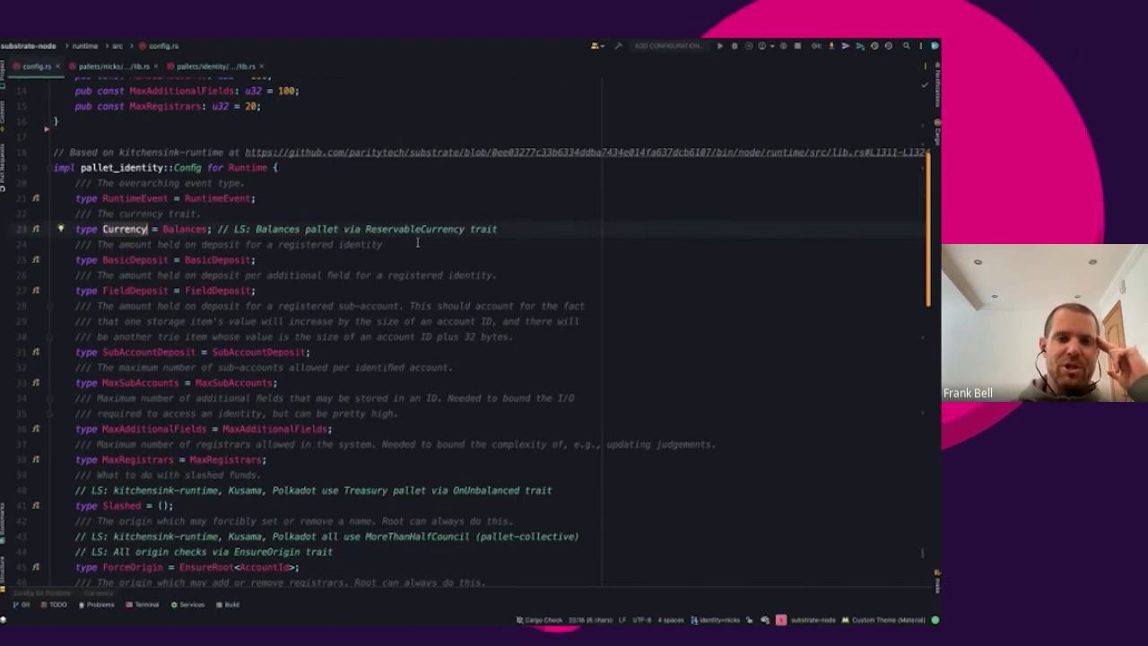
{"action": "left_click", "coordinate": [464, 229]}
{"action": "key", "text": "ctrl+shift+Left"}
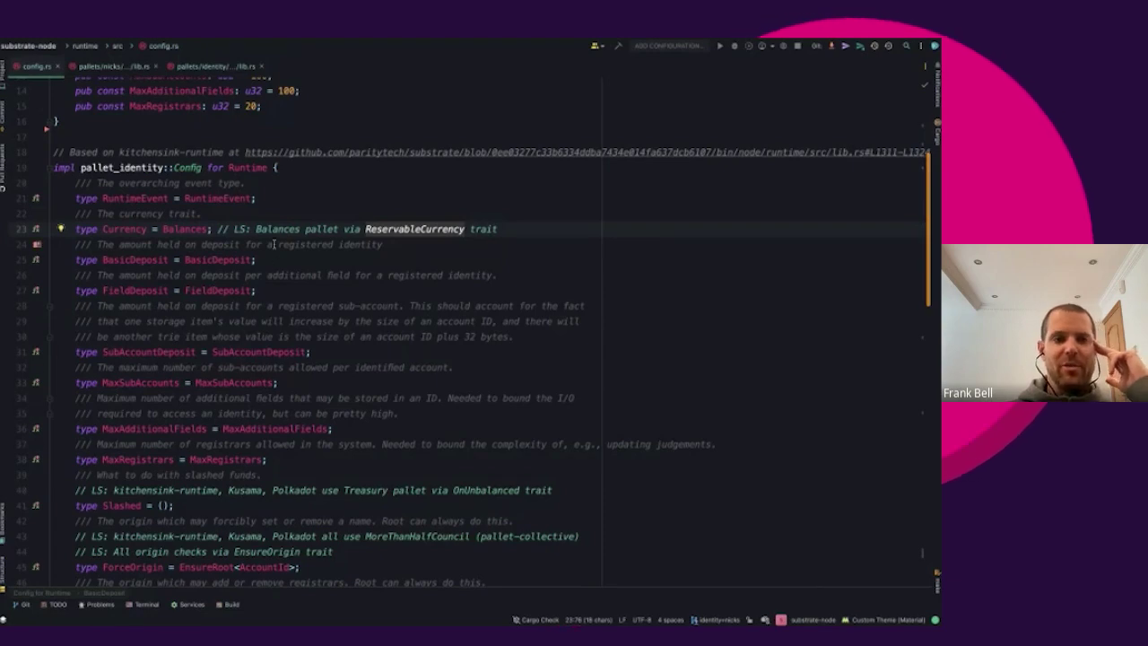
{"action": "scroll", "coordinate": [186, 182], "scroll_direction": "down", "scroll_amount": 2}
{"action": "double_click", "coordinate": [187, 182]}
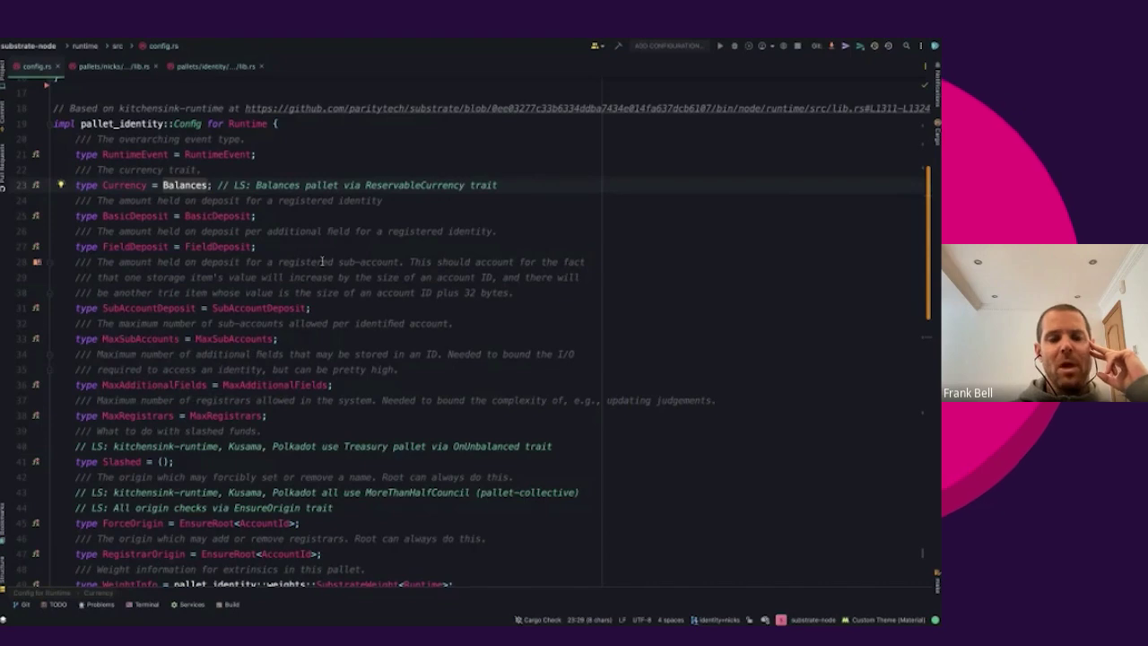
{"action": "double_click", "coordinate": [426, 189]}
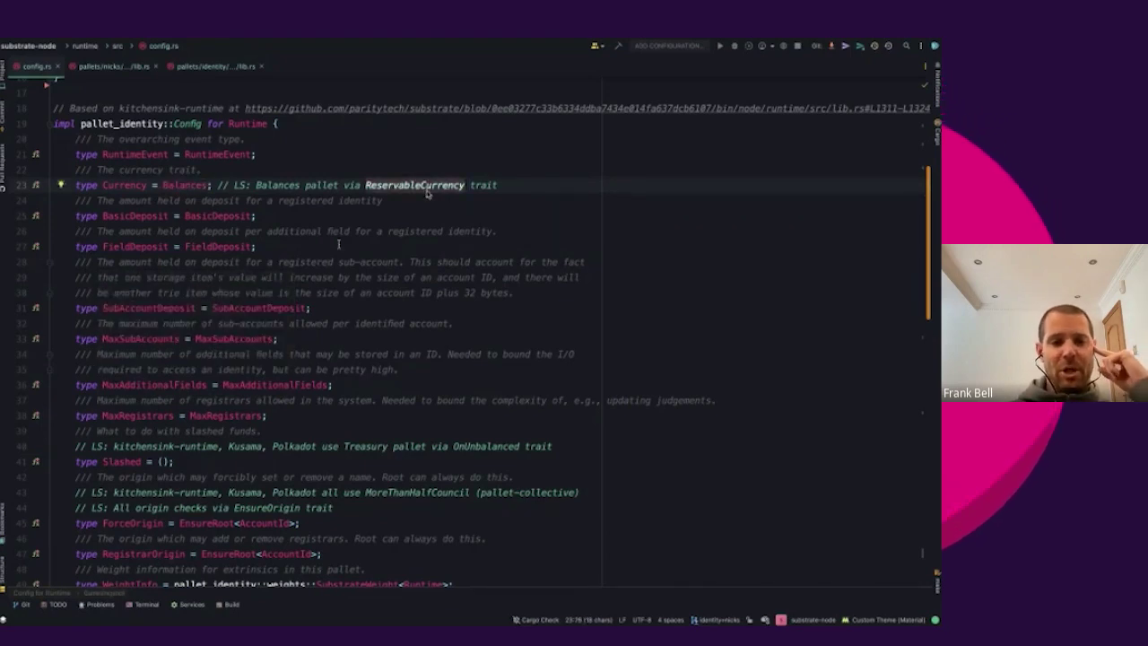
Highlight the deposit types in the pallet_identity configuration, and the BasicDeposit value 10 * DOLLARS and FieldDeposit value 250 * CENTS in parameter_types.
{"action": "left_click_drag", "start_coordinate": [55, 200], "coordinate": [356, 230]}
{"action": "left_click", "coordinate": [356, 231]}
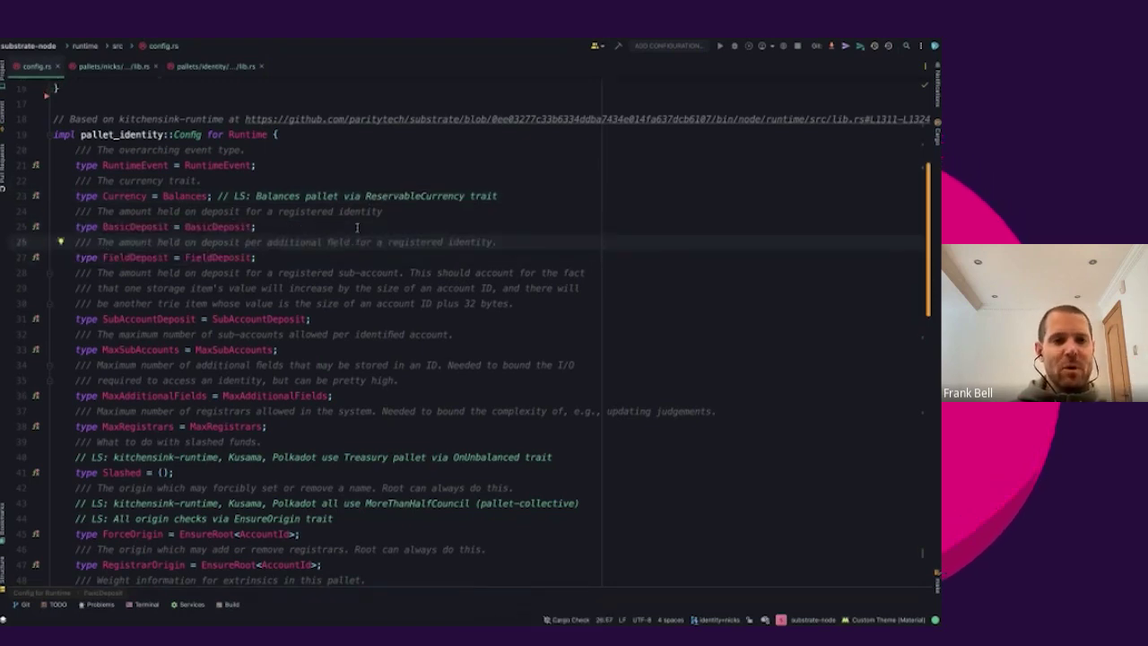
{"action": "scroll", "coordinate": [356, 229], "scroll_direction": "up", "scroll_amount": 4}
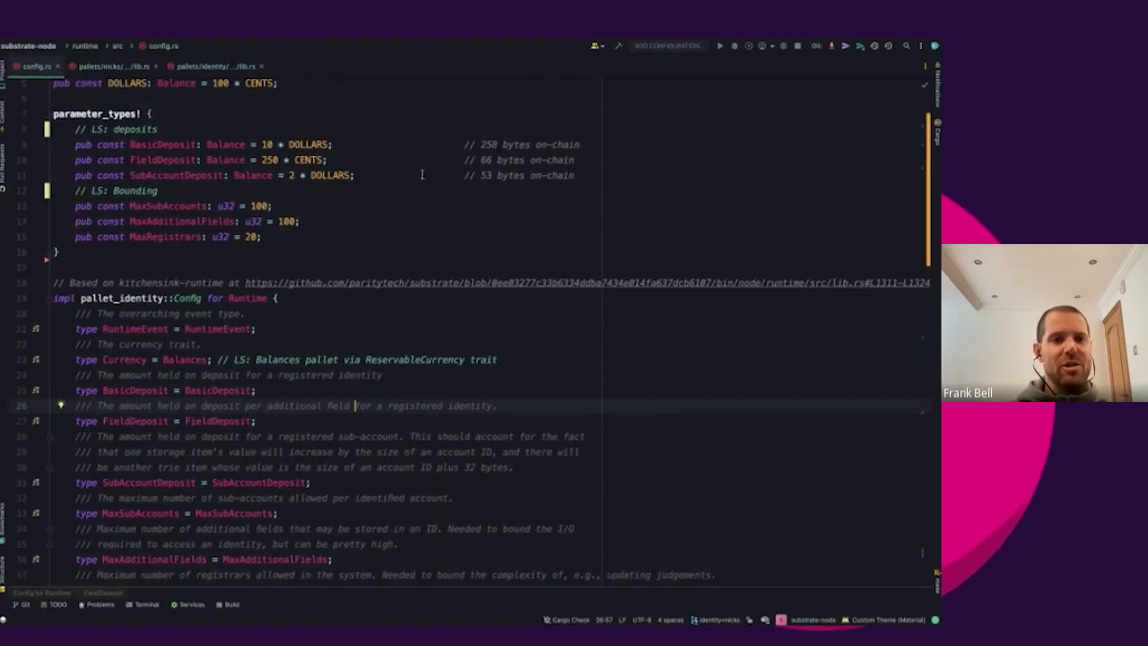
{"action": "left_click_drag", "start_coordinate": [263, 143], "coordinate": [333, 144]}
{"action": "left_click", "coordinate": [261, 159]}
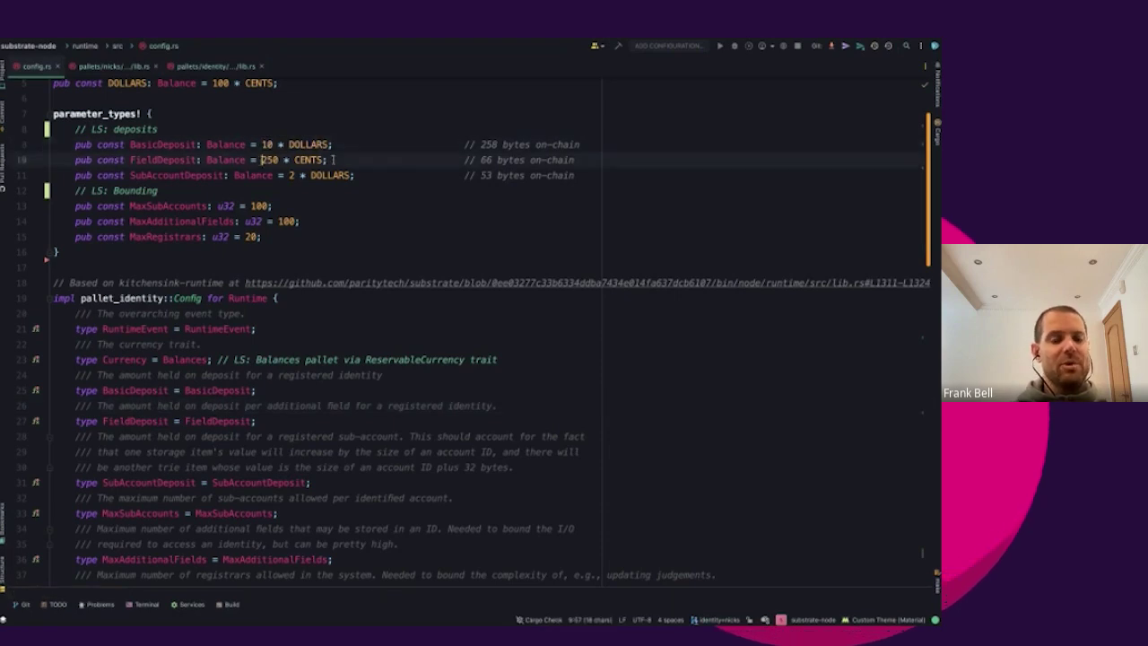
{"action": "left_click", "coordinate": [334, 159], "text": "shift"}
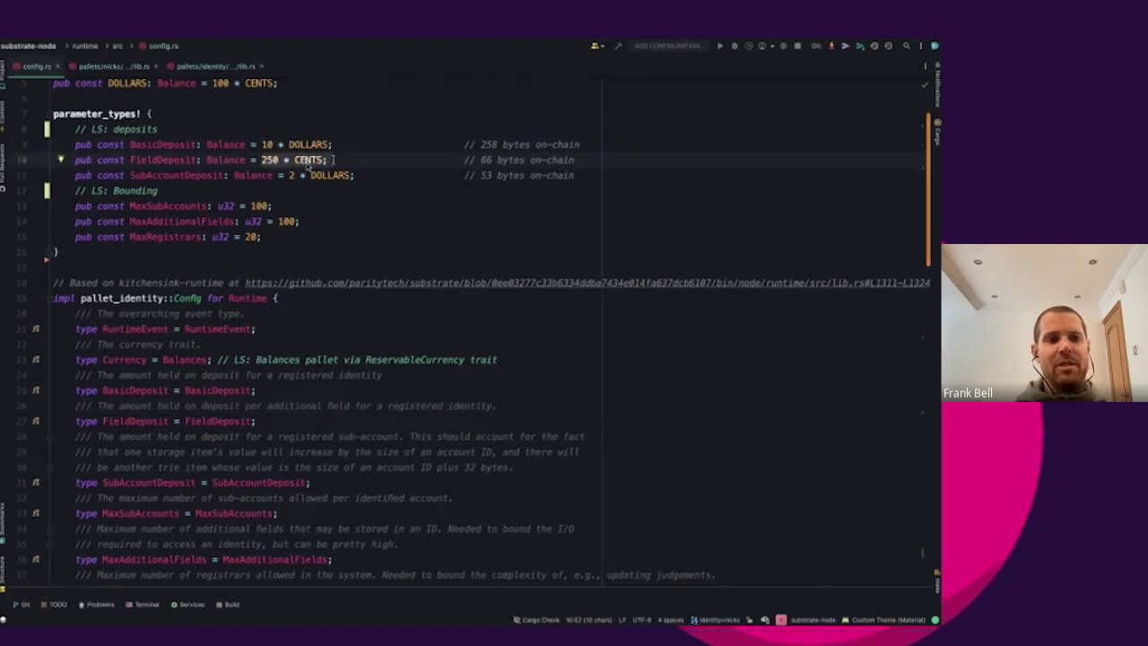
{"action": "mouse_move", "coordinate": [307, 163]}
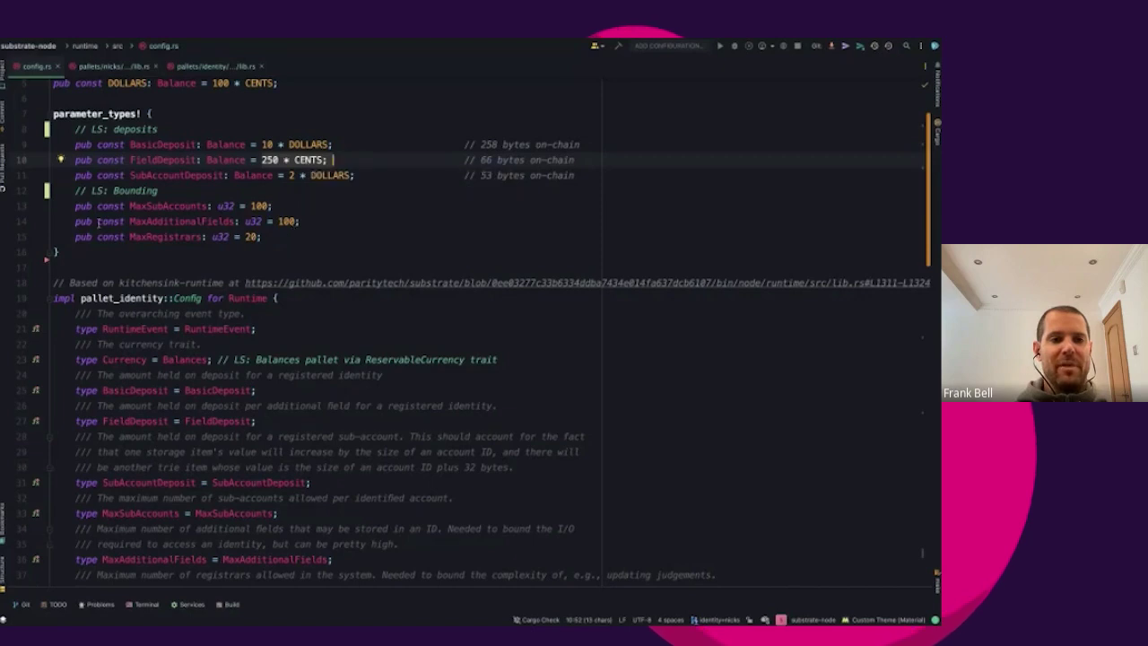
Highlight the bounding constants in parameter_types, singling out MaxAdditionalFields.
{"action": "left_click_drag", "start_coordinate": [261, 237], "coordinate": [101, 221]}
{"action": "left_click", "coordinate": [213, 222]}
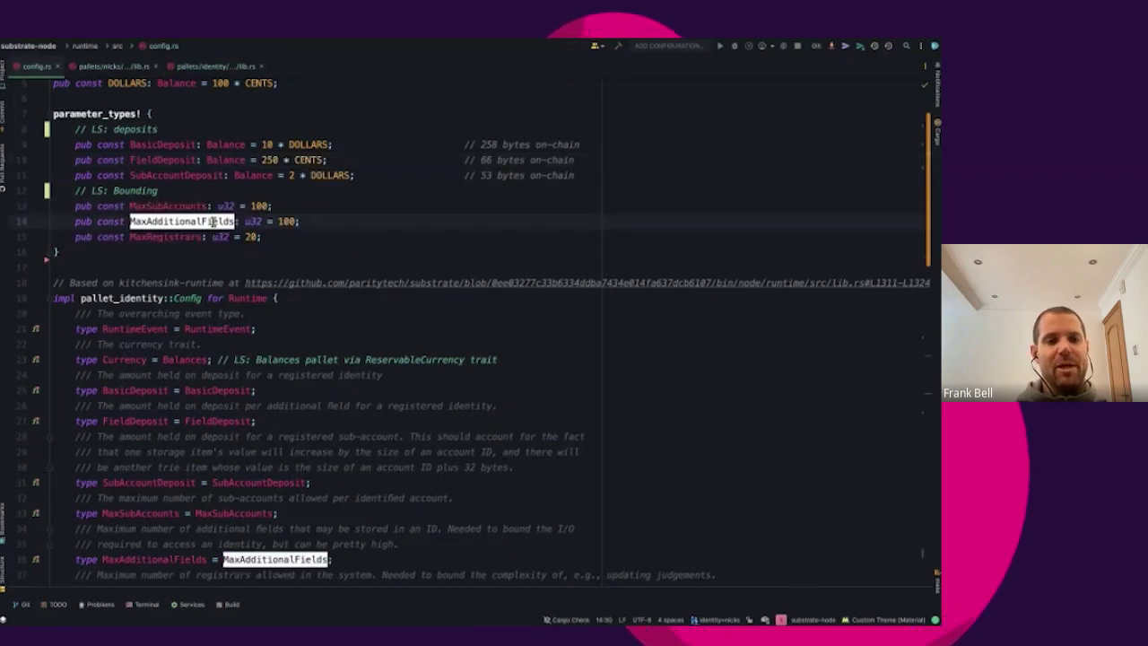
{"action": "mouse_move", "coordinate": [213, 222]}
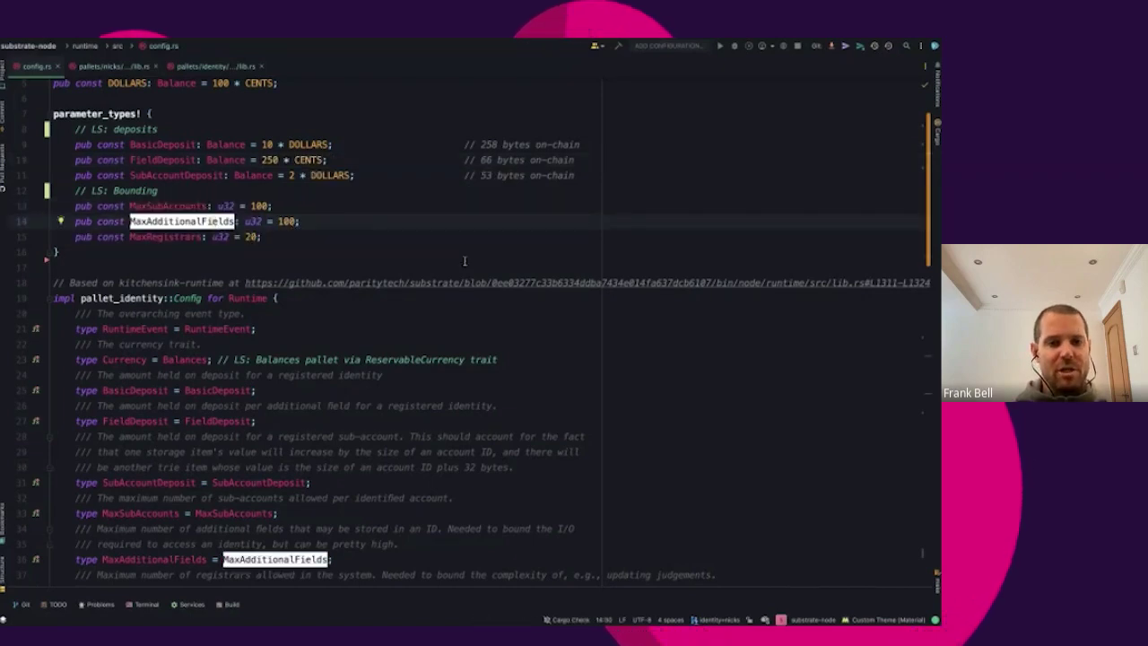
Review the remaining pallet_identity types and highlight Treasury in the comment above the Slashed type.
{"action": "scroll", "coordinate": [484, 251], "scroll_direction": "down", "scroll_amount": 5}
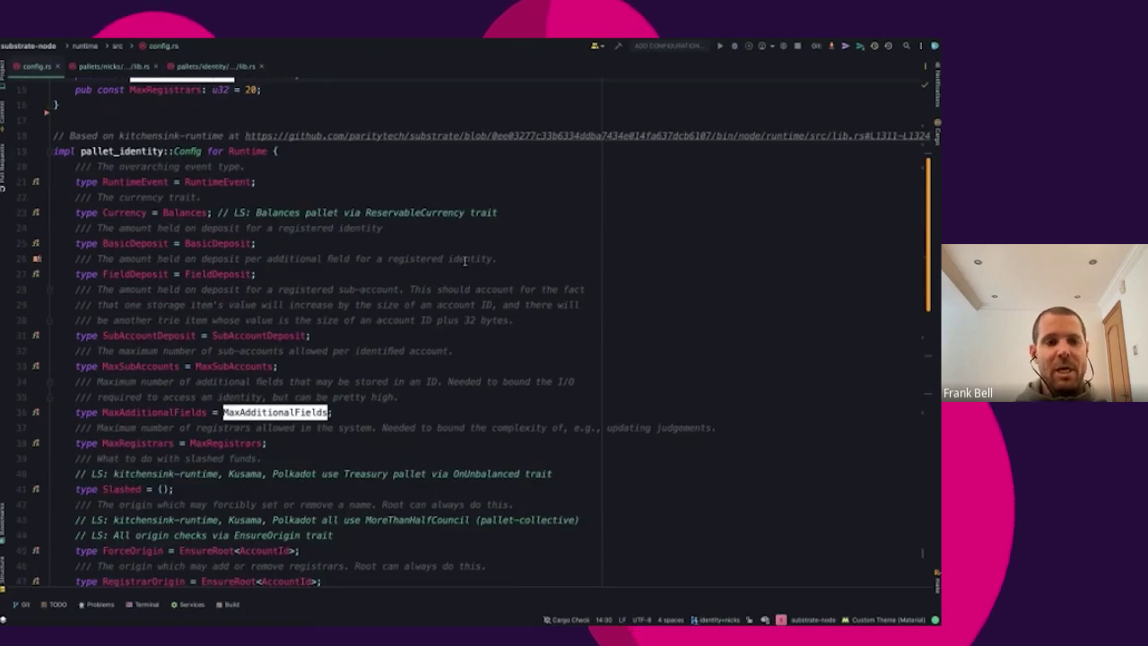
{"action": "scroll", "coordinate": [465, 260], "scroll_direction": "down", "scroll_amount": 2}
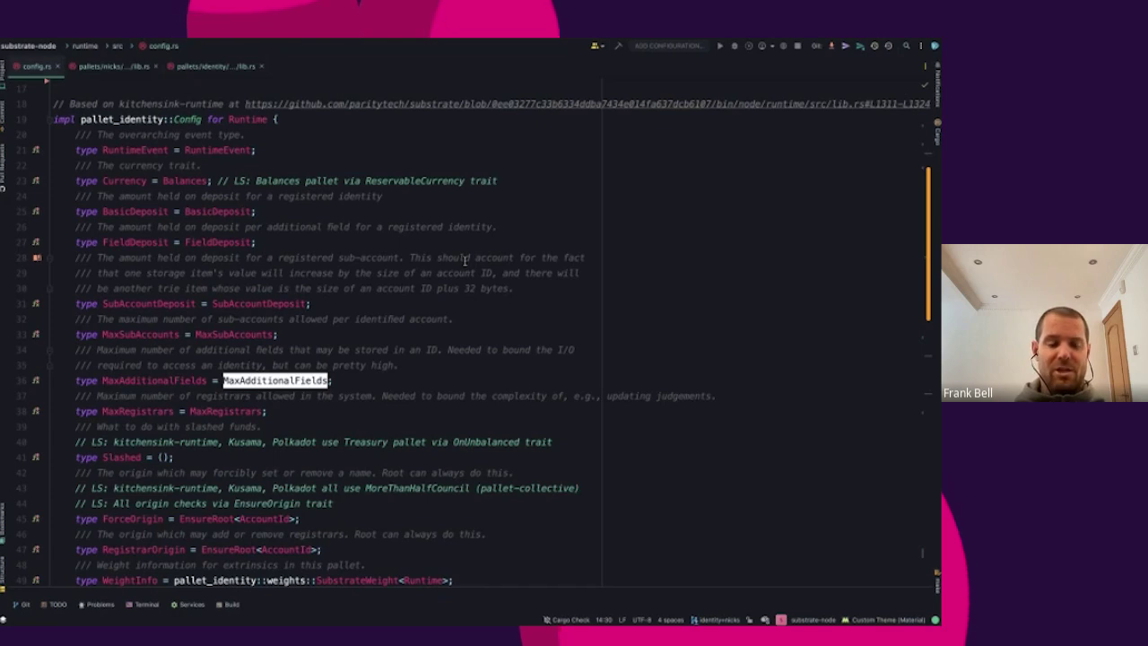
{"action": "scroll", "coordinate": [431, 287], "scroll_direction": "down", "scroll_amount": 4}
{"action": "left_click", "coordinate": [388, 294]}
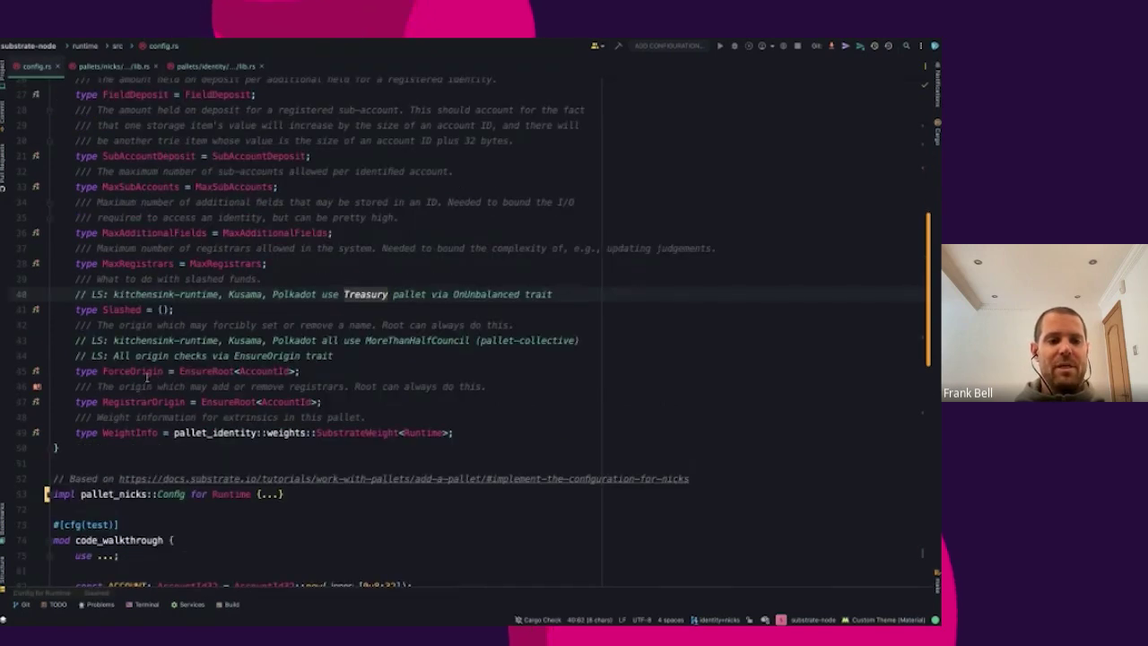
Highlight the ForceOrigin and RegistrarOrigin types in the pallet_identity configuration.
{"action": "left_click", "coordinate": [146, 372]}
{"action": "key", "text": "Down"}
{"action": "key", "text": "Down"}
{"action": "key", "text": "alt+Up"}
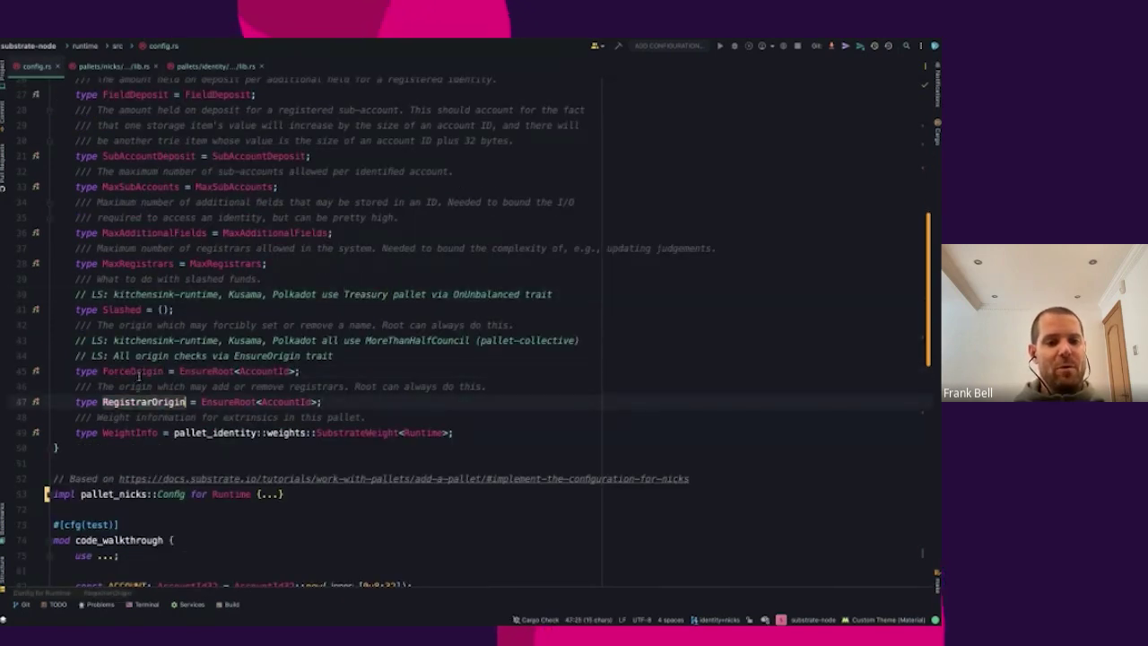
{"action": "double_click", "coordinate": [137, 373]}
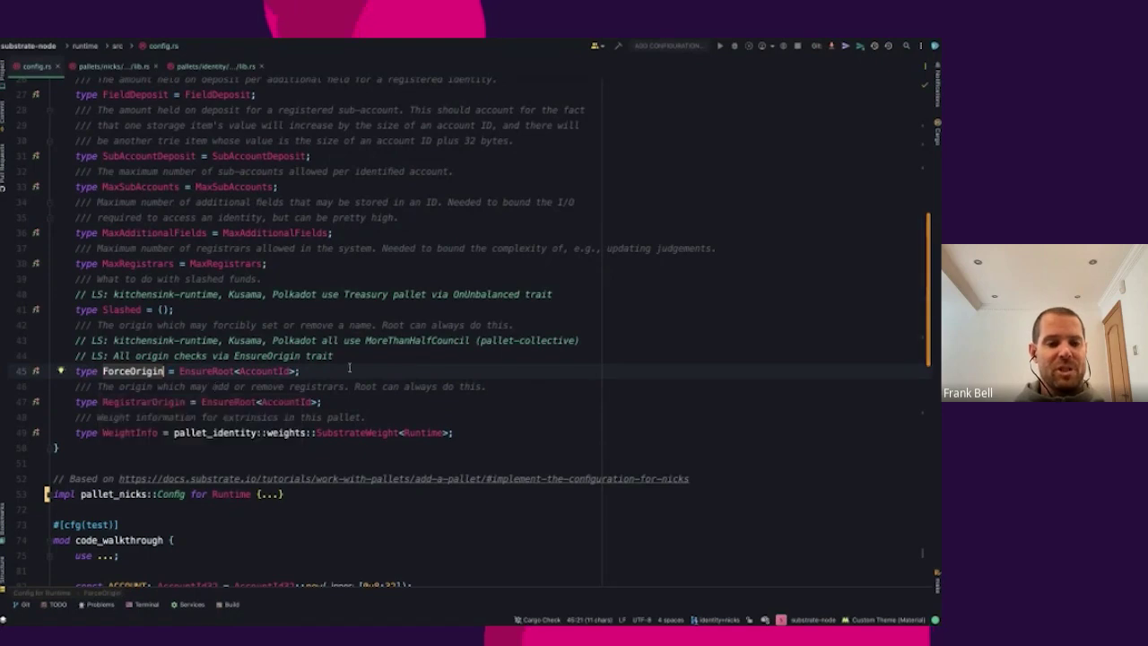
{"action": "double_click", "coordinate": [146, 404]}
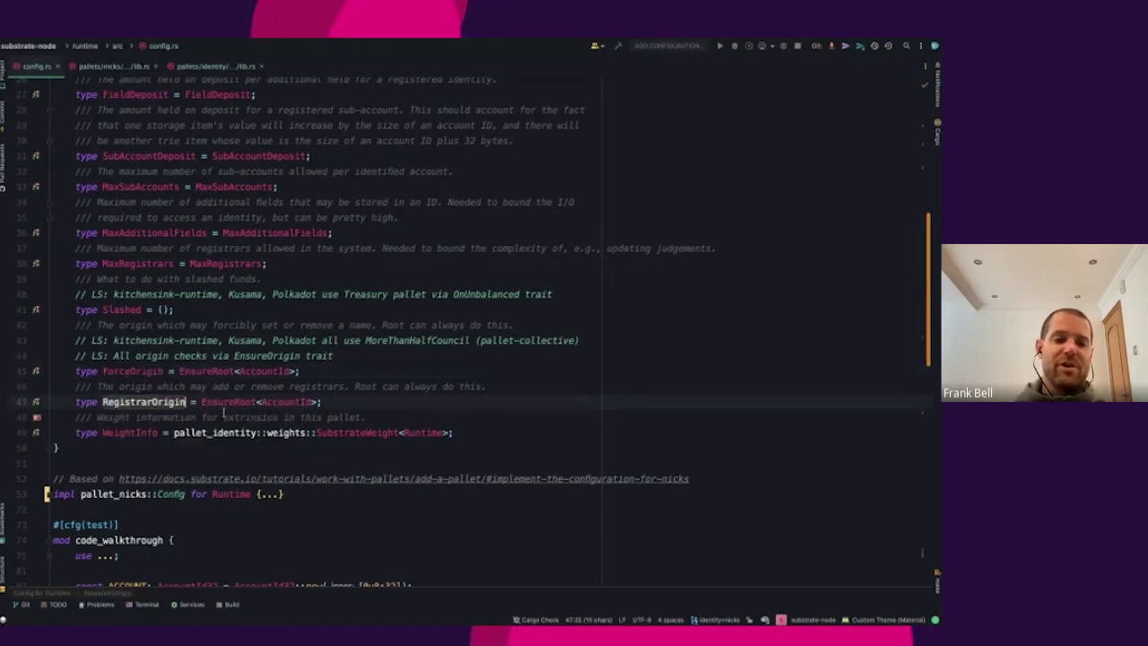
{"action": "mouse_move", "coordinate": [223, 413]}
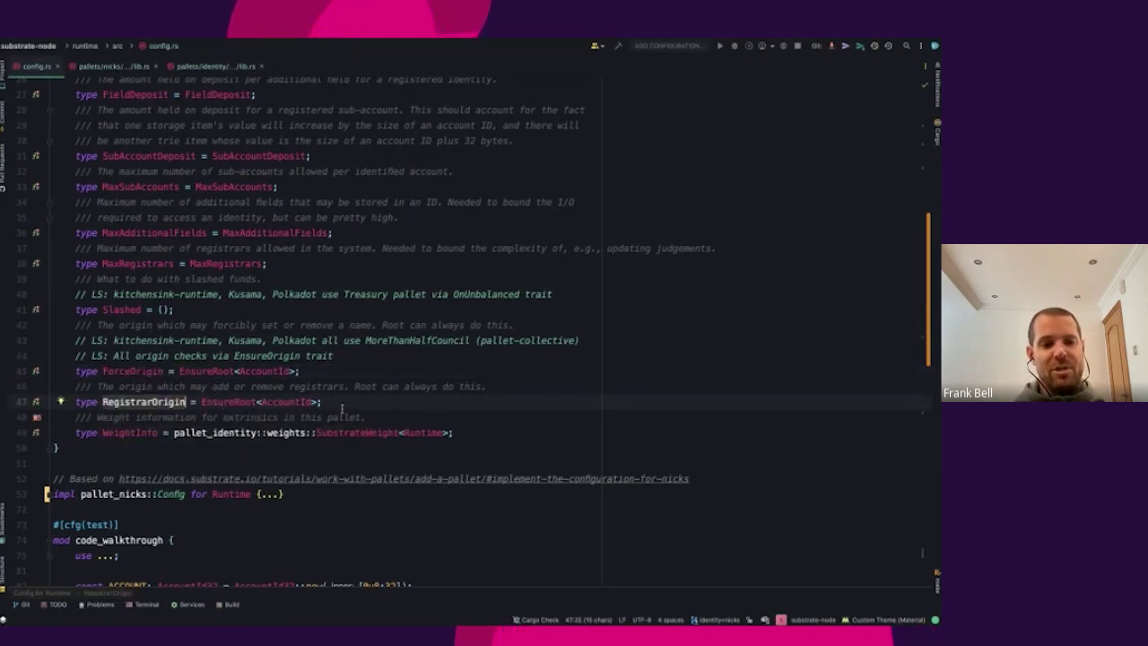
Highlight EnsureOrigin in the origin checks comment, and view the rest of the configuration down to the code_walkthrough test module.
{"action": "left_click", "coordinate": [289, 356]}
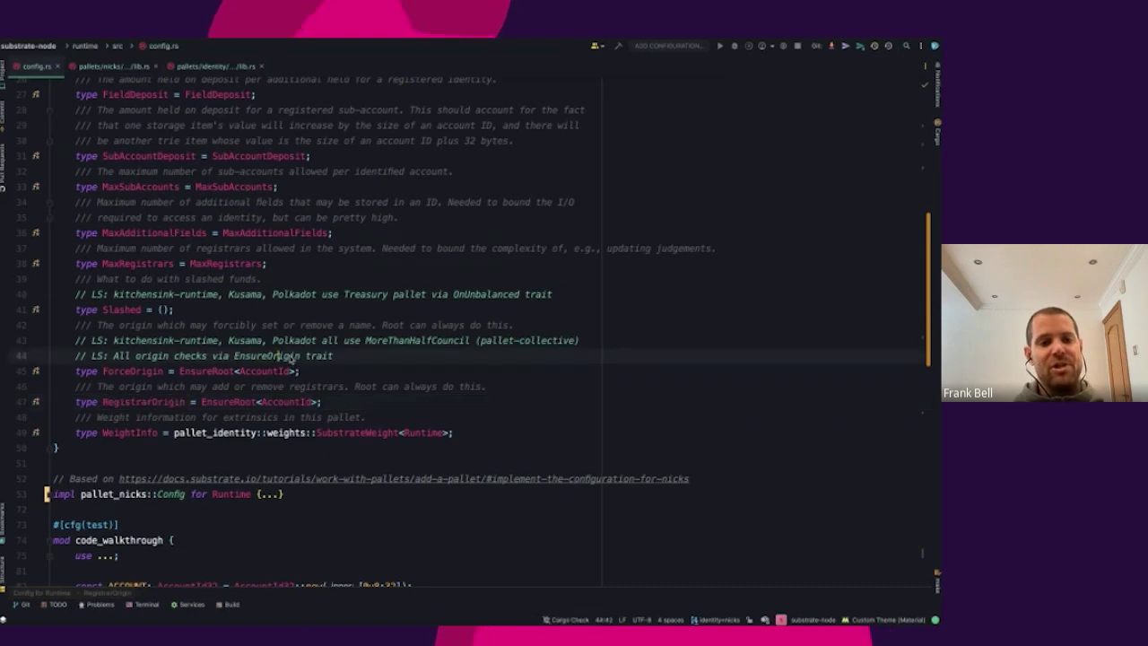
{"action": "double_click", "coordinate": [288, 356]}
{"action": "left_click", "coordinate": [392, 386]}
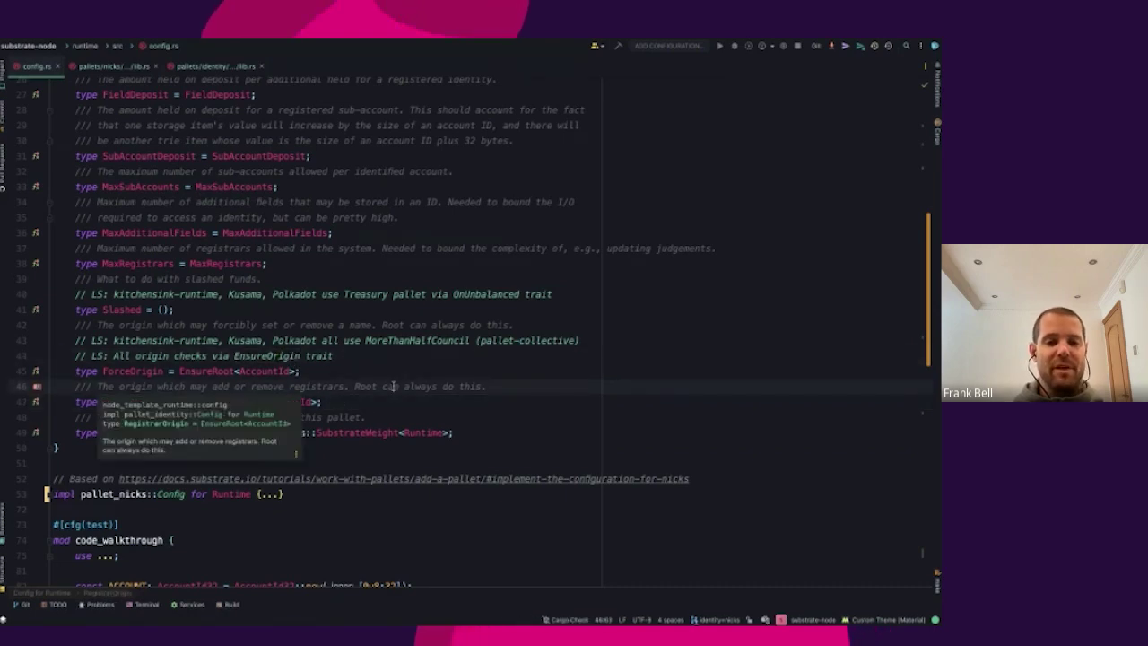
{"action": "scroll", "coordinate": [393, 385], "scroll_direction": "up", "scroll_amount": 1}
{"action": "scroll", "coordinate": [393, 386], "scroll_direction": "down", "scroll_amount": 7}
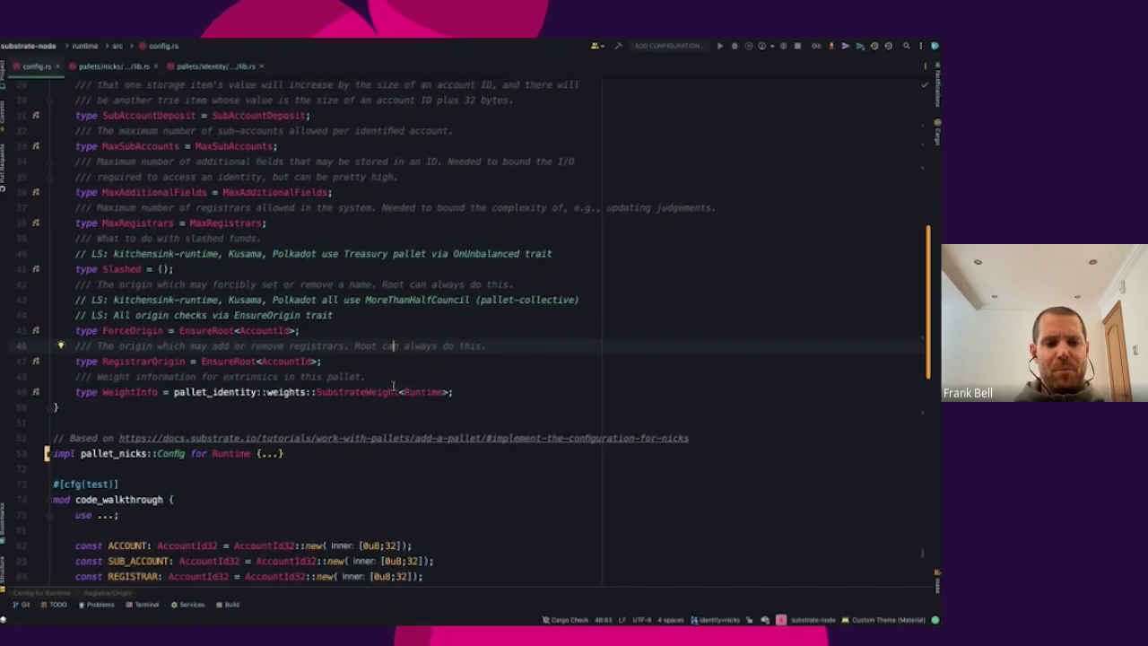